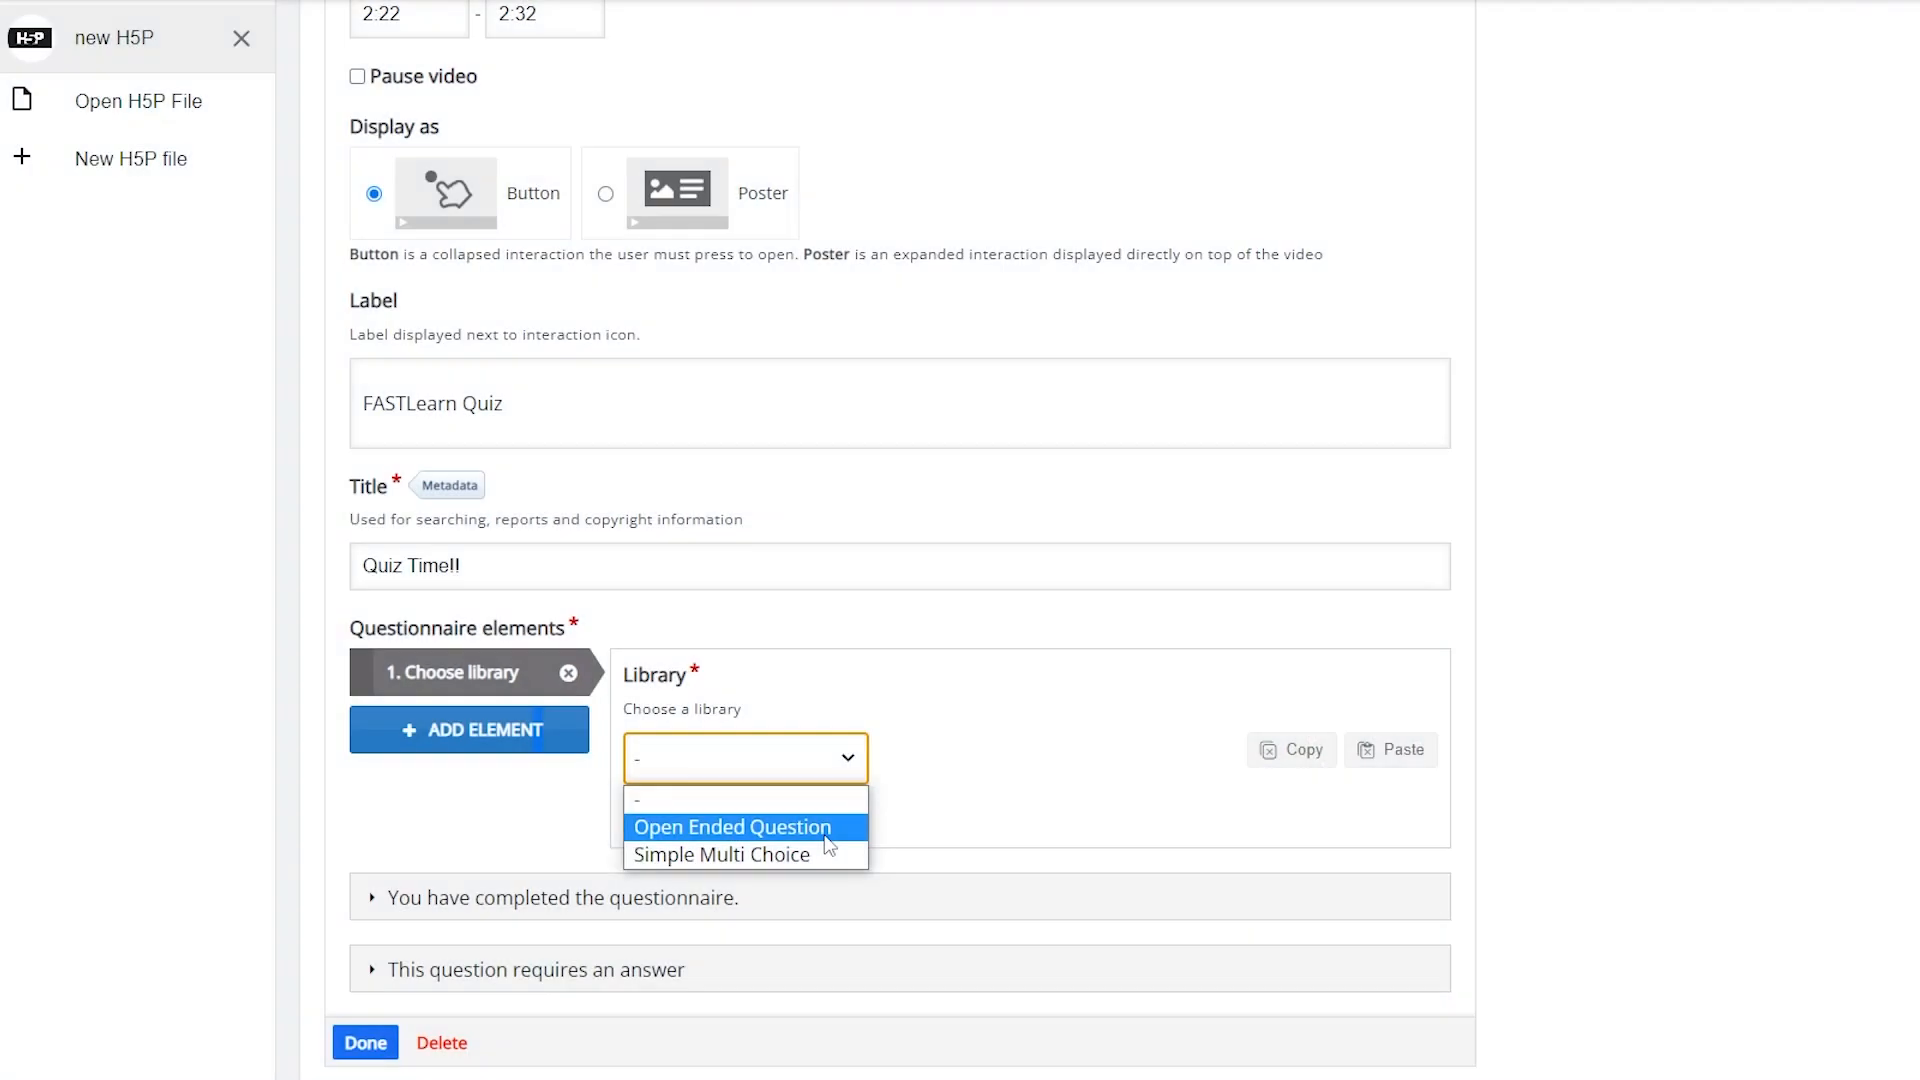
# Choose Open Ended Question as the first questionnaire element and title it "FASTLearn Quiz".
pyautogui.click(826, 828)
pyautogui.scroll(-4, 826, 834)
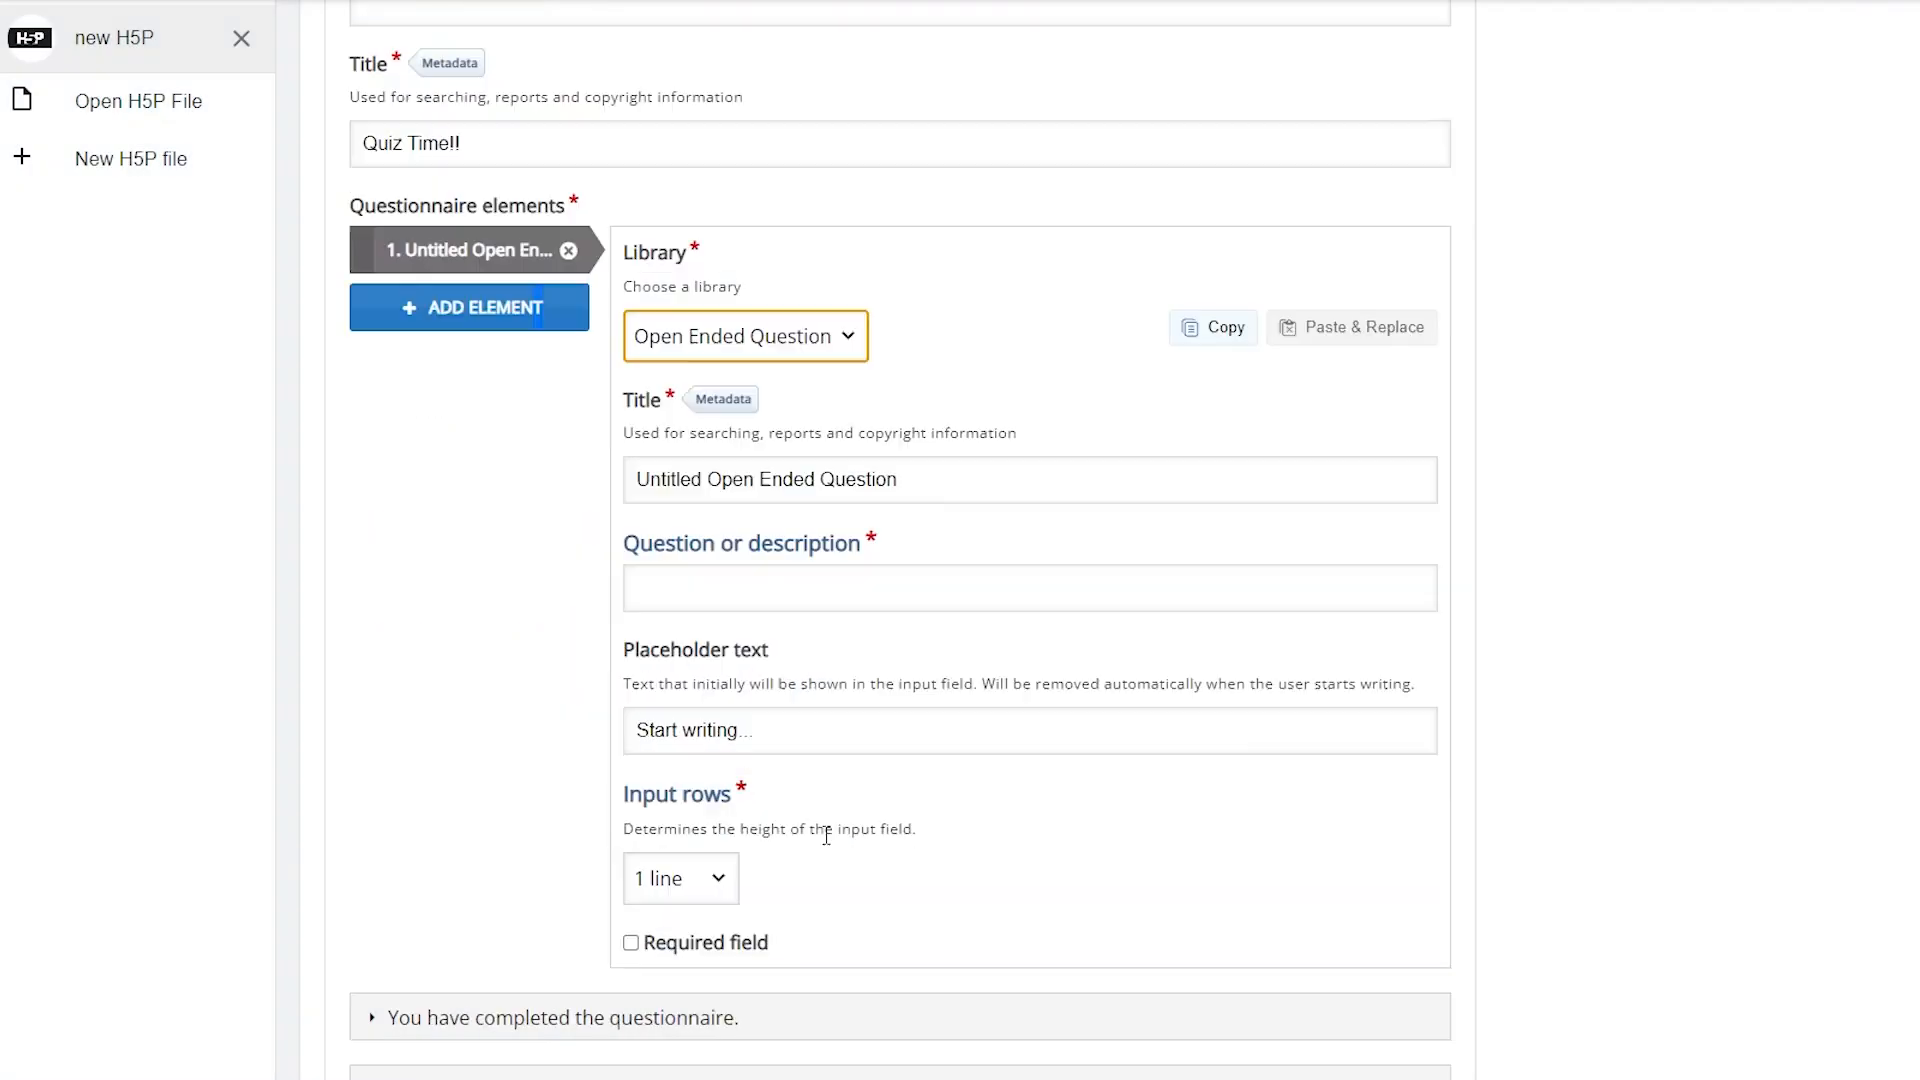
pyautogui.click(951, 480)
pyautogui.press('BackSpace')
pyautogui.press('BackSpace')
pyautogui.press('BackSpace')
pyautogui.press('BackSpace')
pyautogui.press('BackSpace')
pyautogui.press('BackSpace')
pyautogui.press('BackSpace')
pyautogui.press('BackSpace')
pyautogui.press('BackSpace')
pyautogui.press('BackSpace')
pyautogui.press('BackSpace')
pyautogui.press('BackSpace')
pyautogui.press('BackSpace')
pyautogui.press('BackSpace')
pyautogui.press('BackSpace')
pyautogui.press('BackSpace')
pyautogui.press('BackSpace')
pyautogui.press('BackSpace')
pyautogui.press('BackSpace')
pyautogui.press('BackSpace')
pyautogui.write('FASTLearn Quiz')
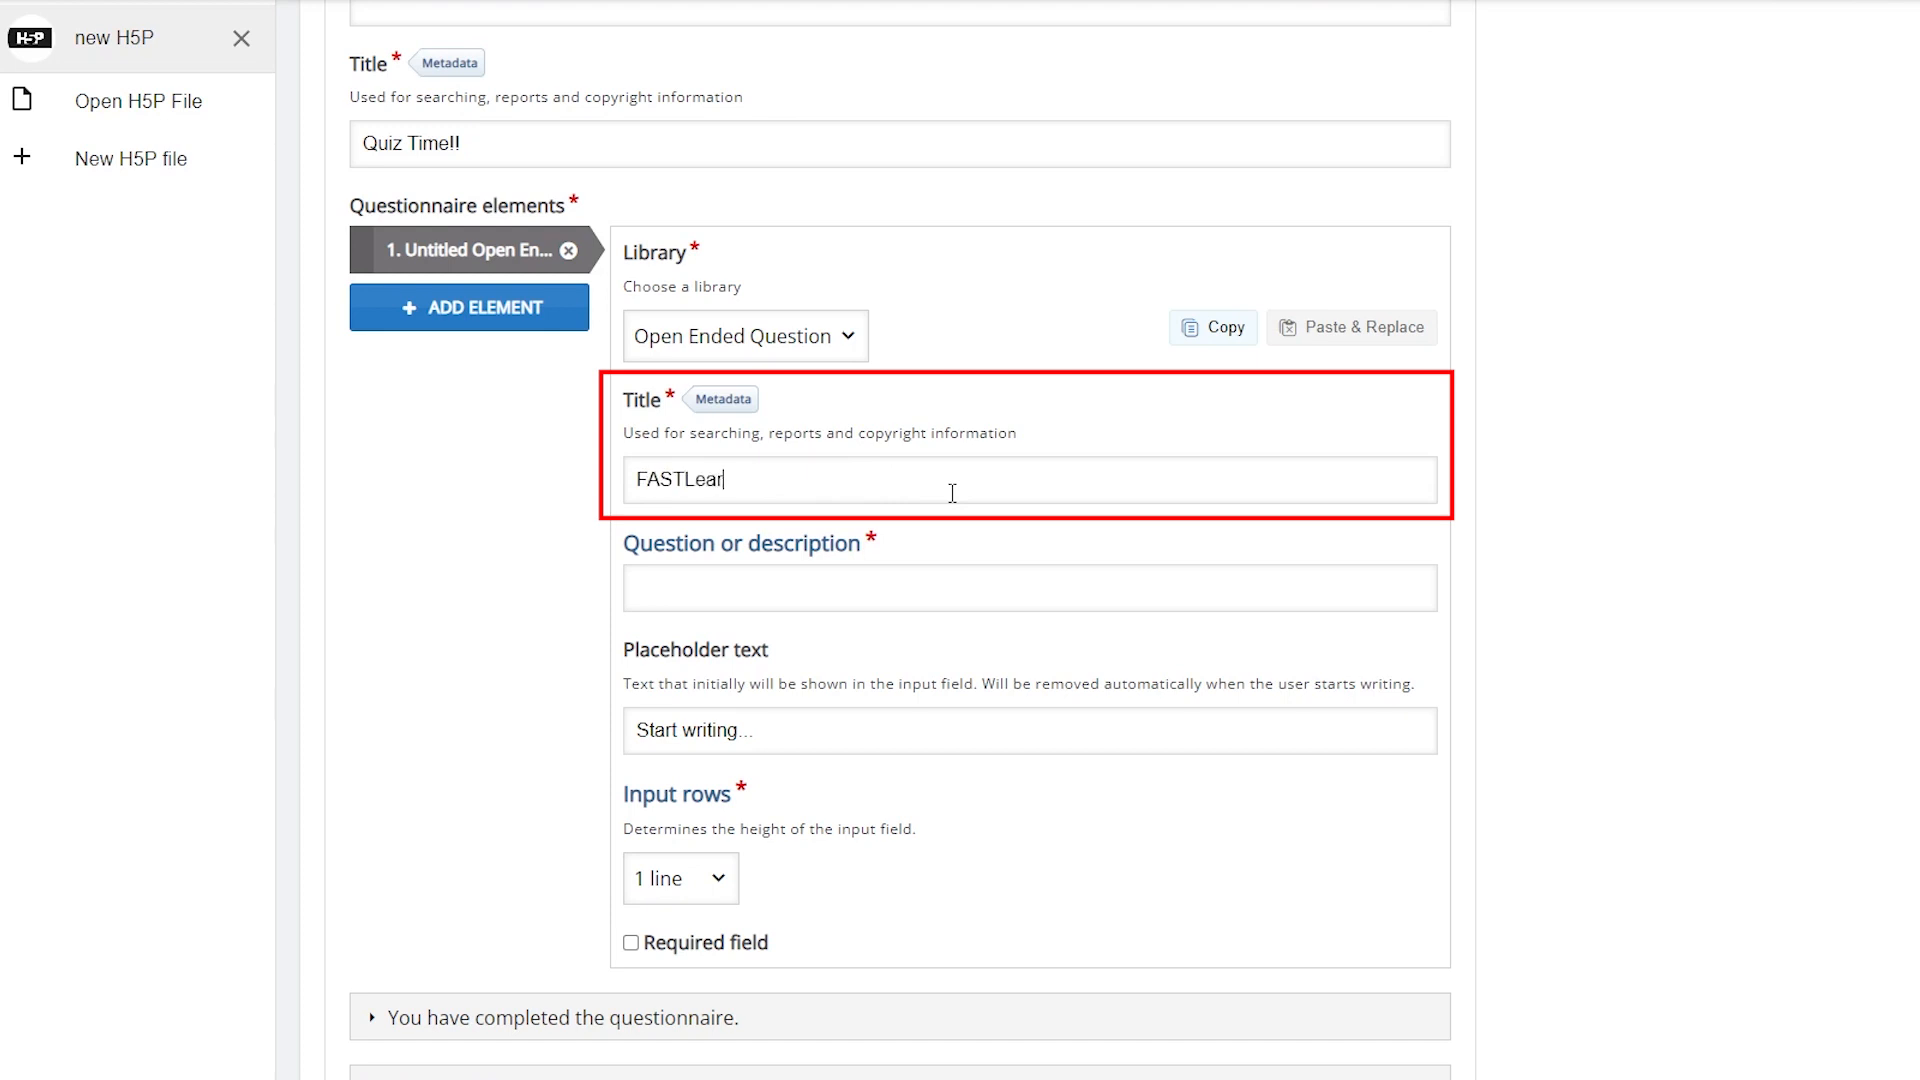
# Enter "What are the stages or phases of IDEO Model that were mentioned by the speaker?" as the open ended question.
pyautogui.click(901, 595)
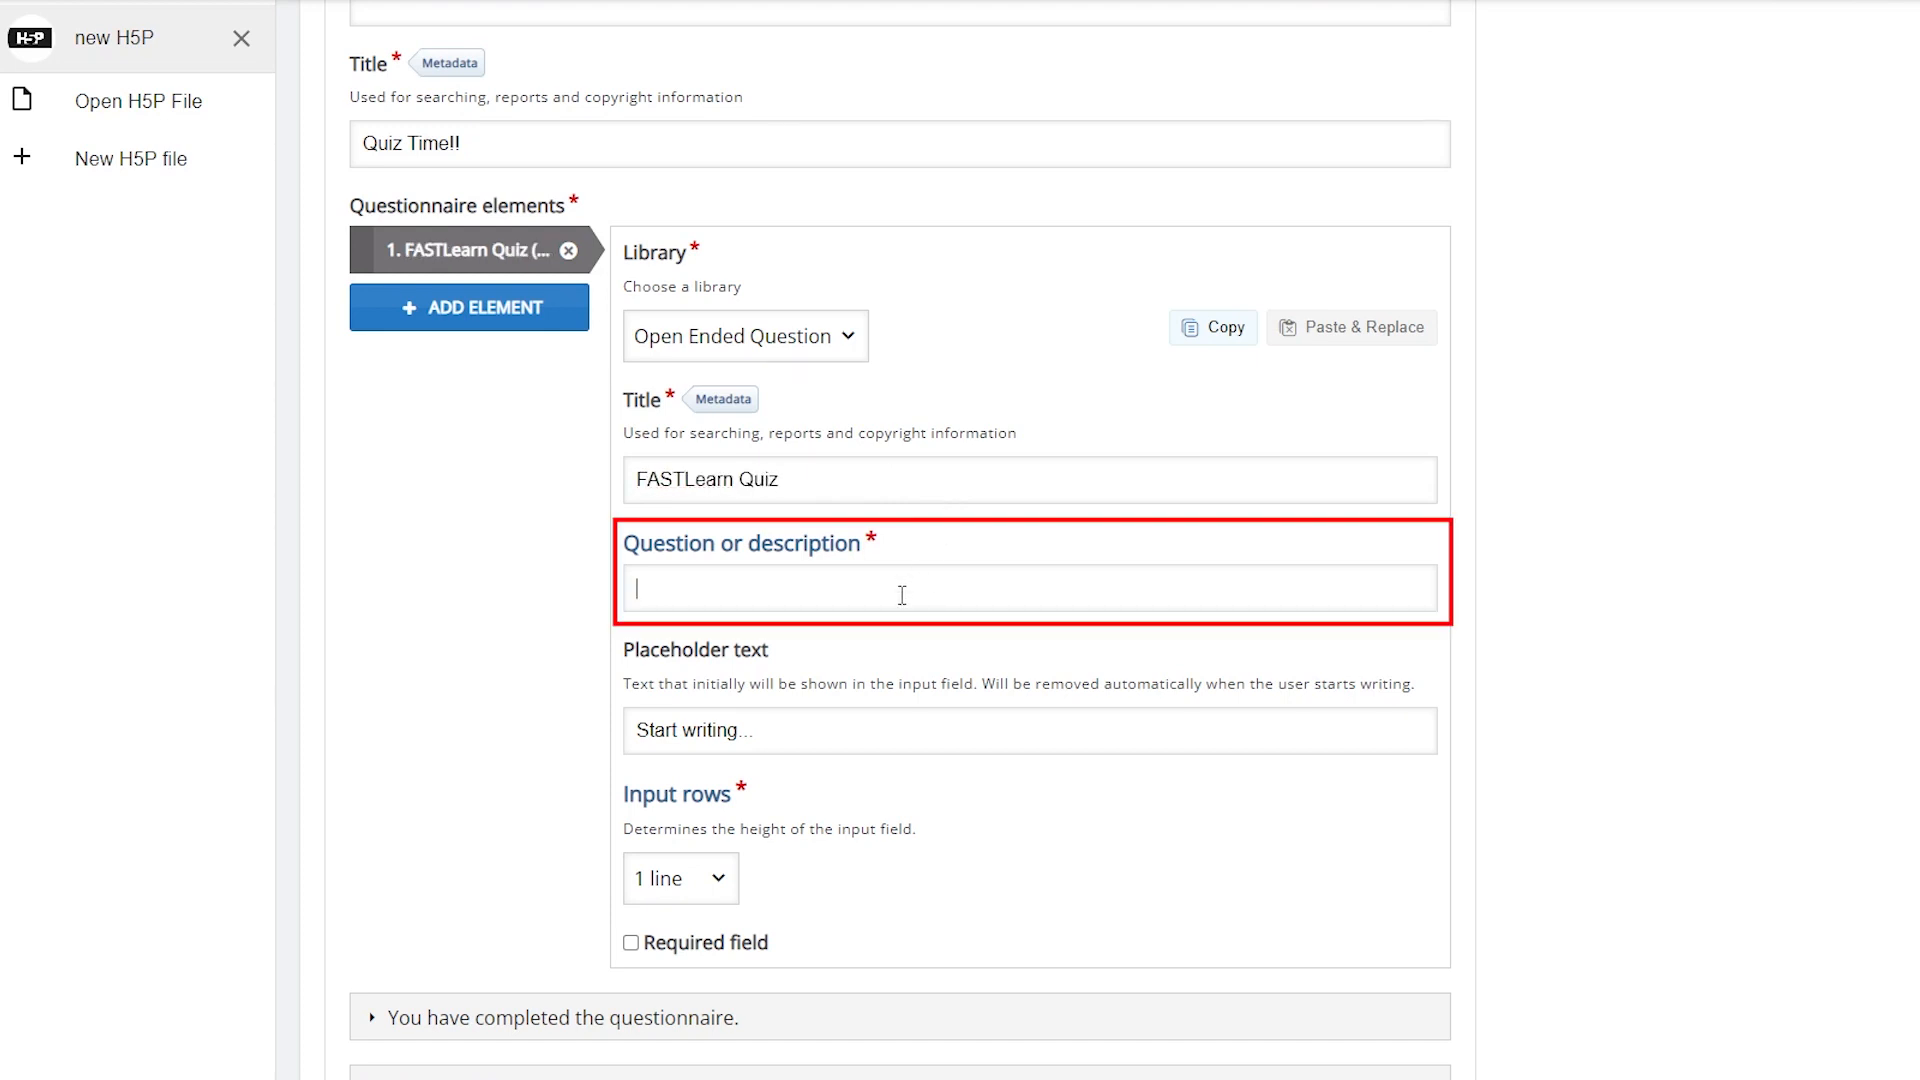
pyautogui.write('What are the stages or phases of IDEO Mode')
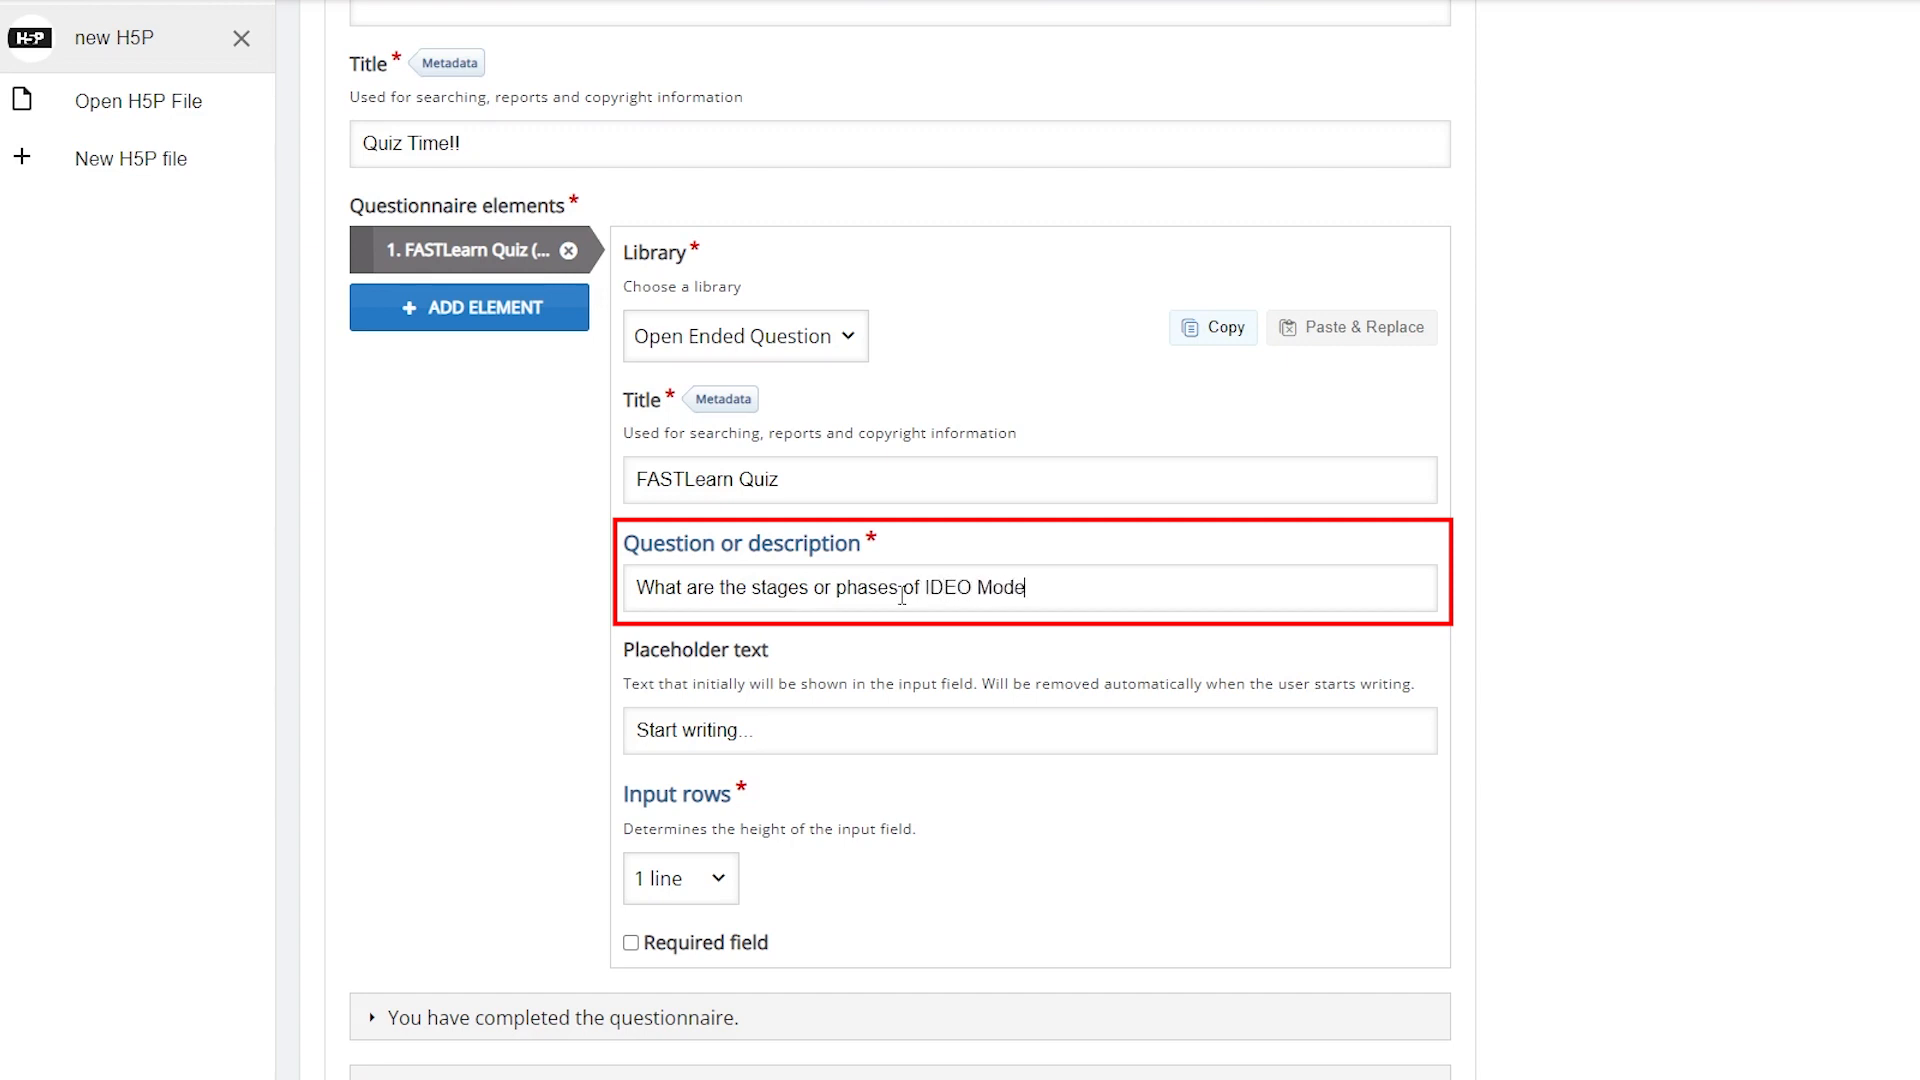
pyautogui.write('l that were mentioned by the speaker?')
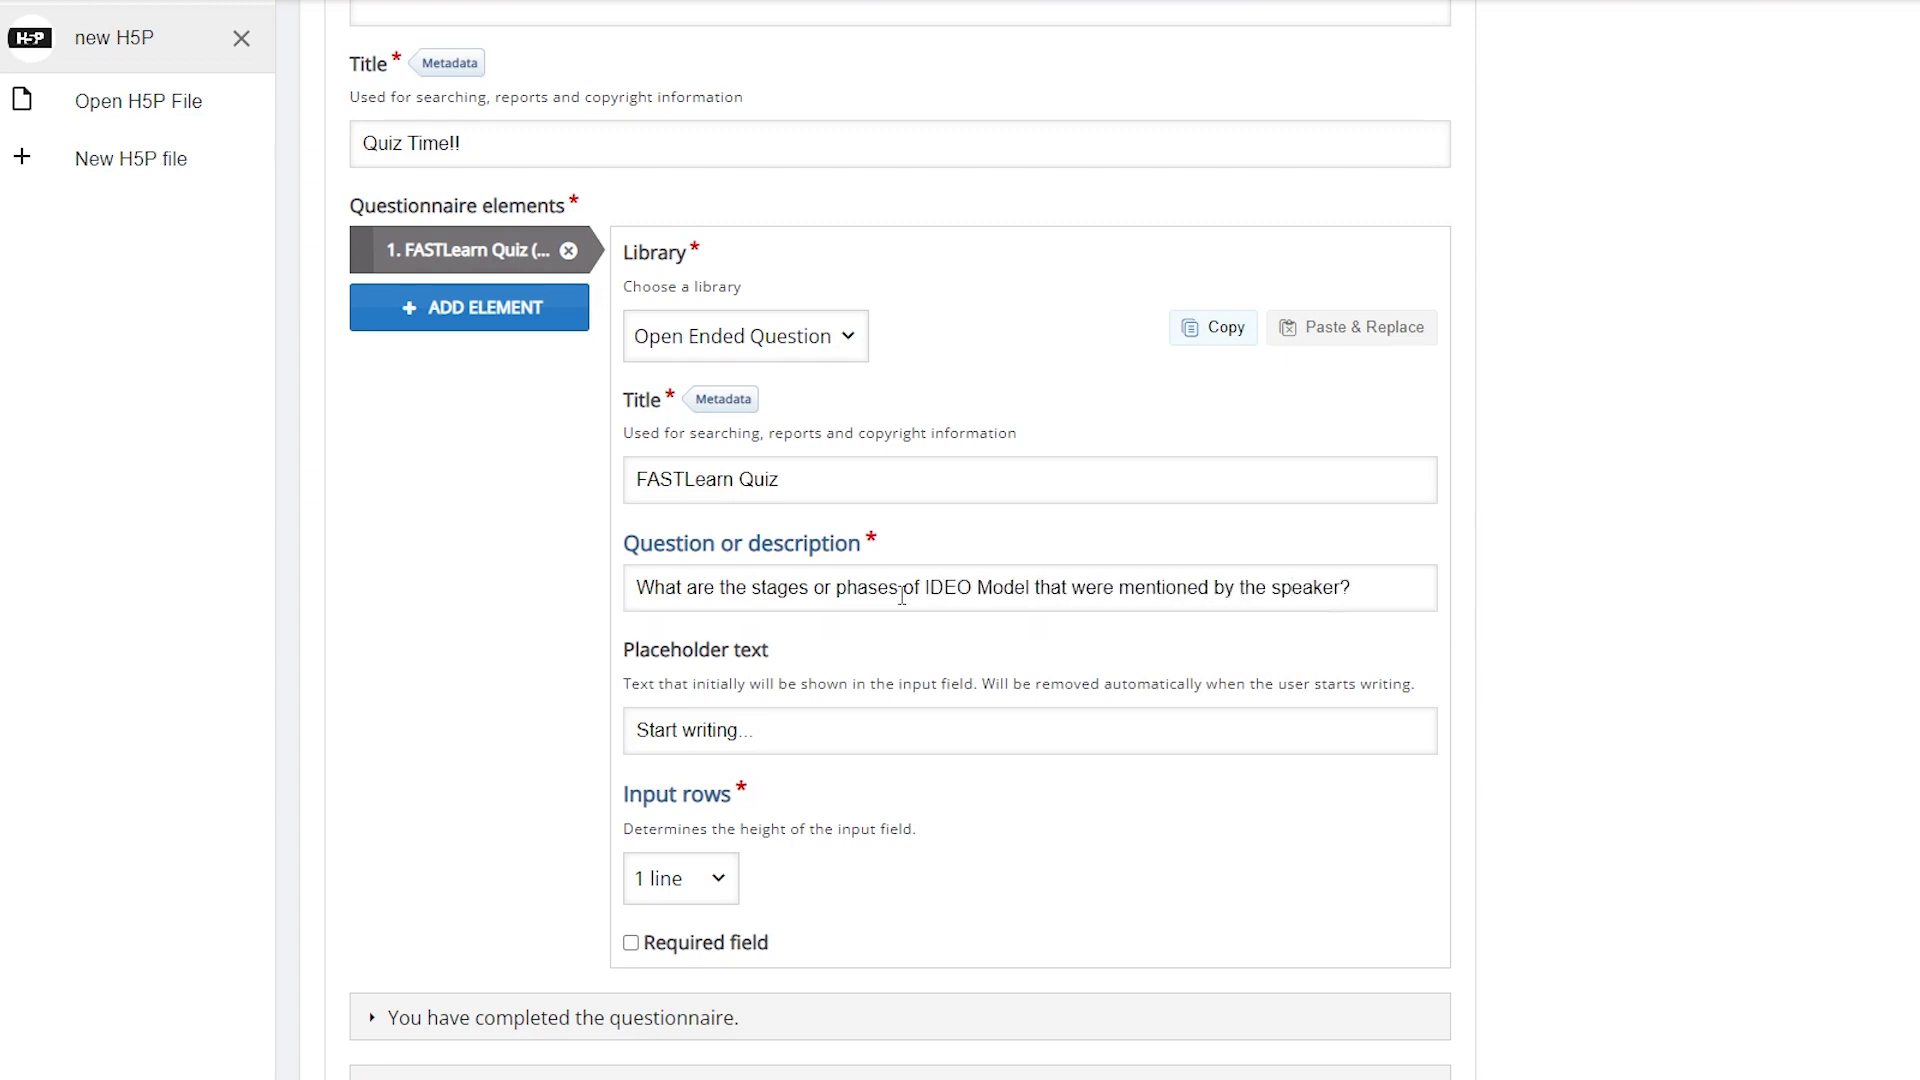
# Replace the open ended question's placeholder text with "Enter your response here...".
pyautogui.click(877, 733)
pyautogui.press('BackSpace')
pyautogui.press('BackSpace')
pyautogui.press('BackSpace')
pyautogui.press('BackSpace')
pyautogui.press('BackSpace')
pyautogui.press('BackSpace')
pyautogui.press('BackSpace')
pyautogui.press('BackSpace')
pyautogui.press('BackSpace')
pyautogui.press('BackSpace')
pyautogui.press('BackSpace')
pyautogui.press('BackSpace')
pyautogui.press('BackSpace')
pyautogui.press('BackSpace')
pyautogui.press('BackSpace')
pyautogui.press('BackSpace')
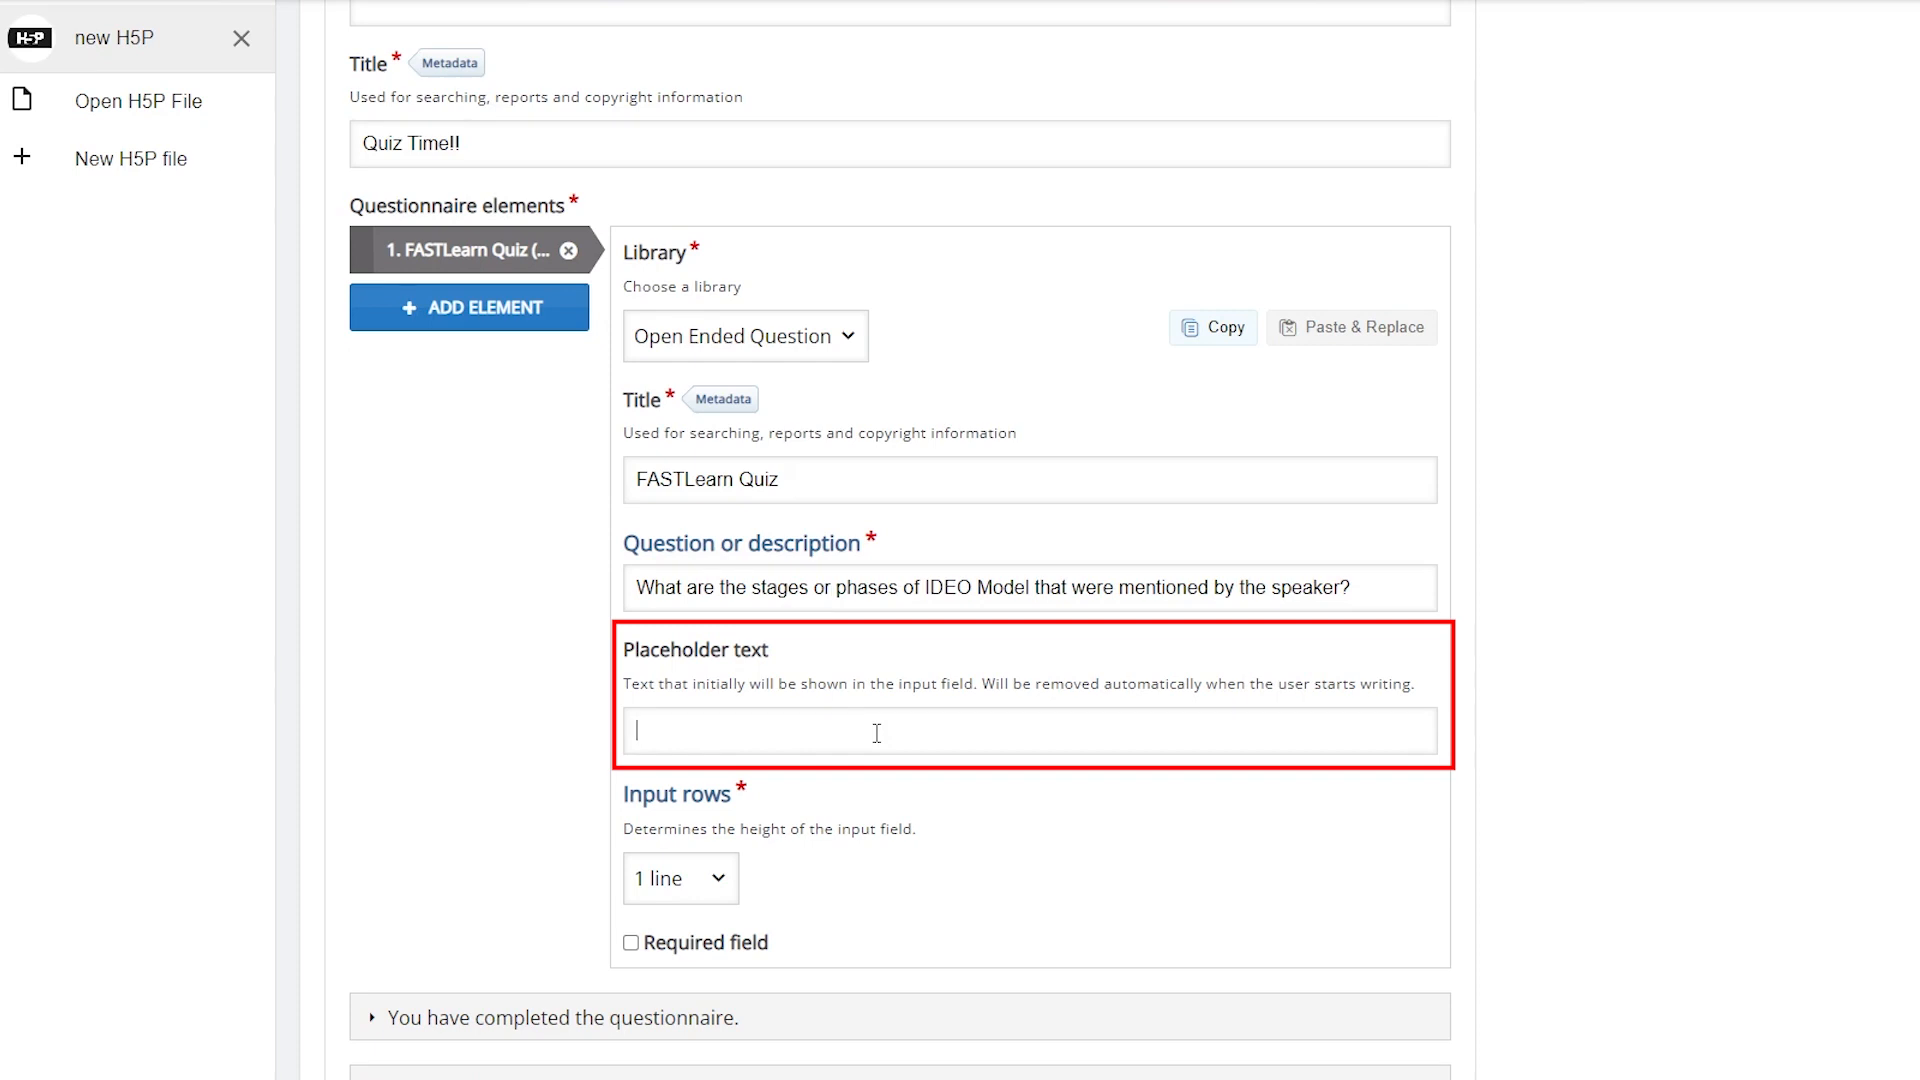
pyautogui.write('Enter your response here...')
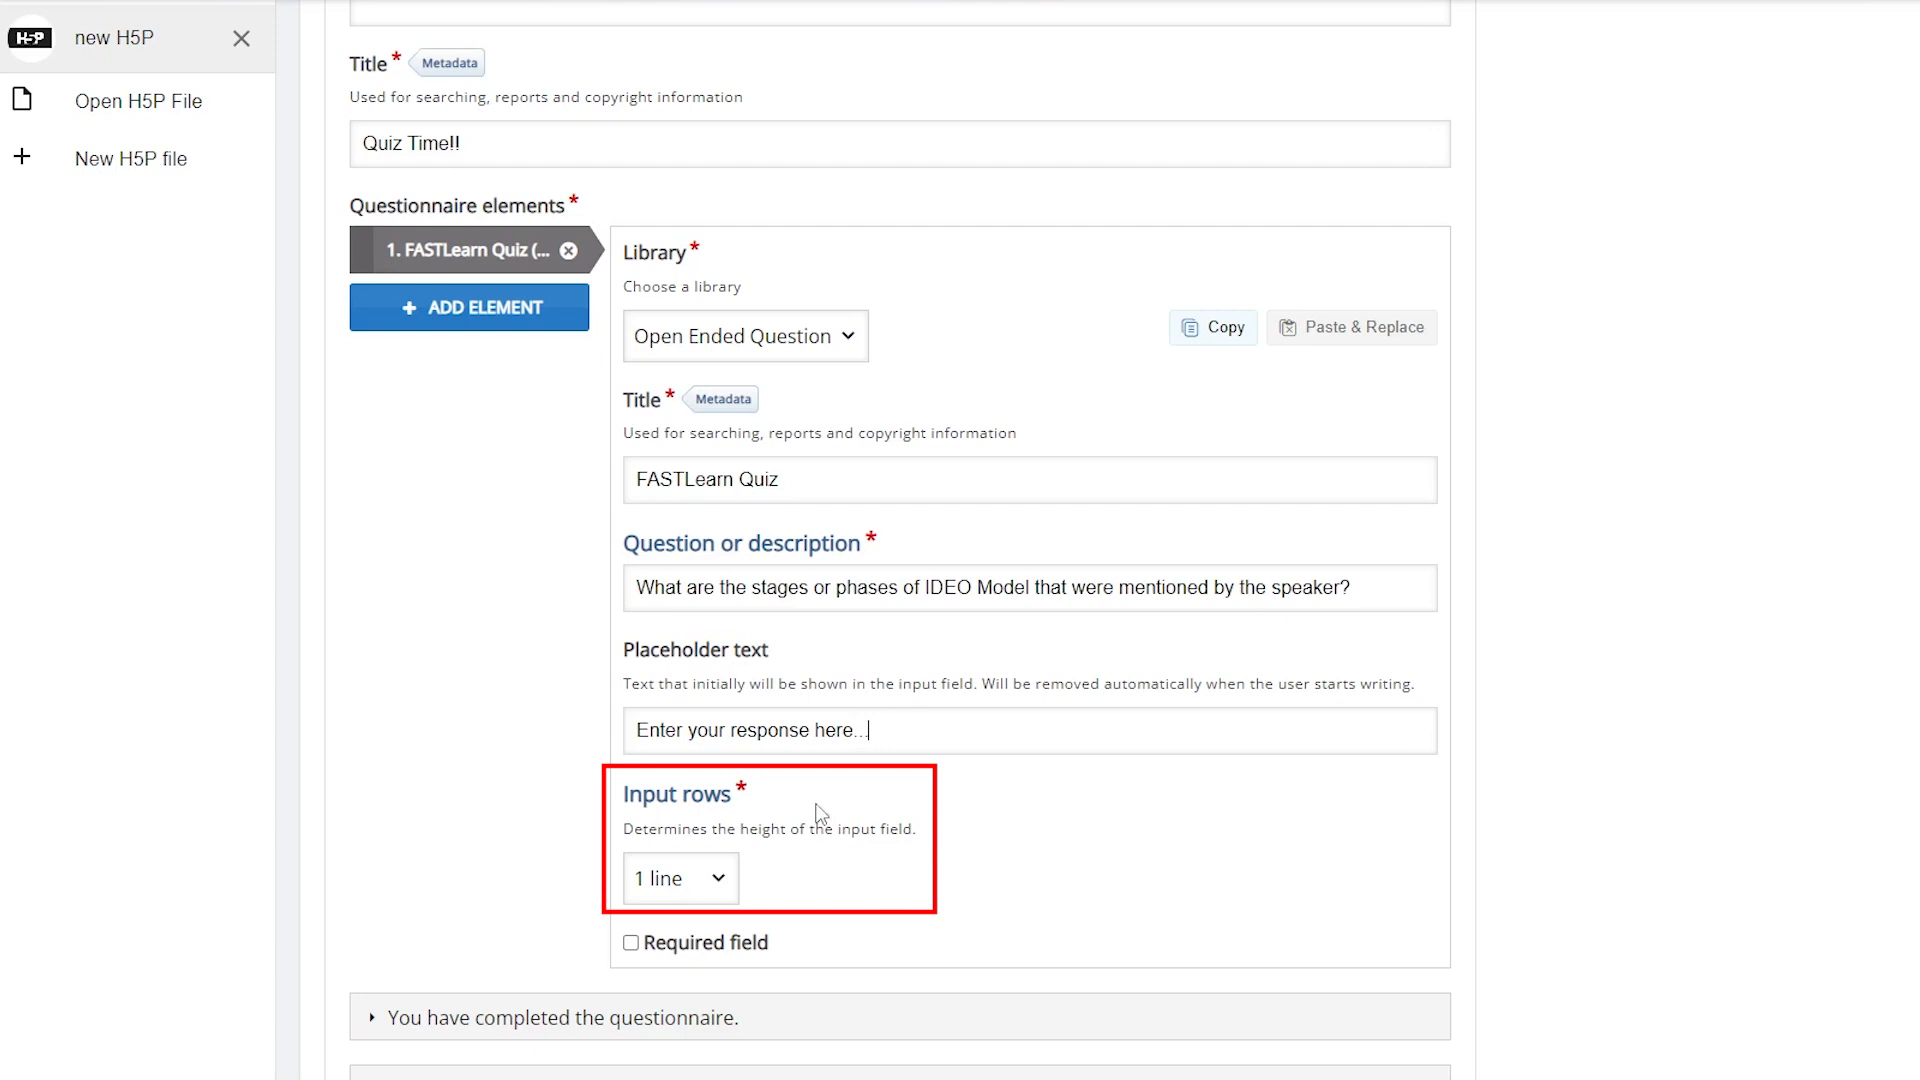
# Set the open ended question's input rows to 10 lines and make the field required.
pyautogui.click(723, 882)
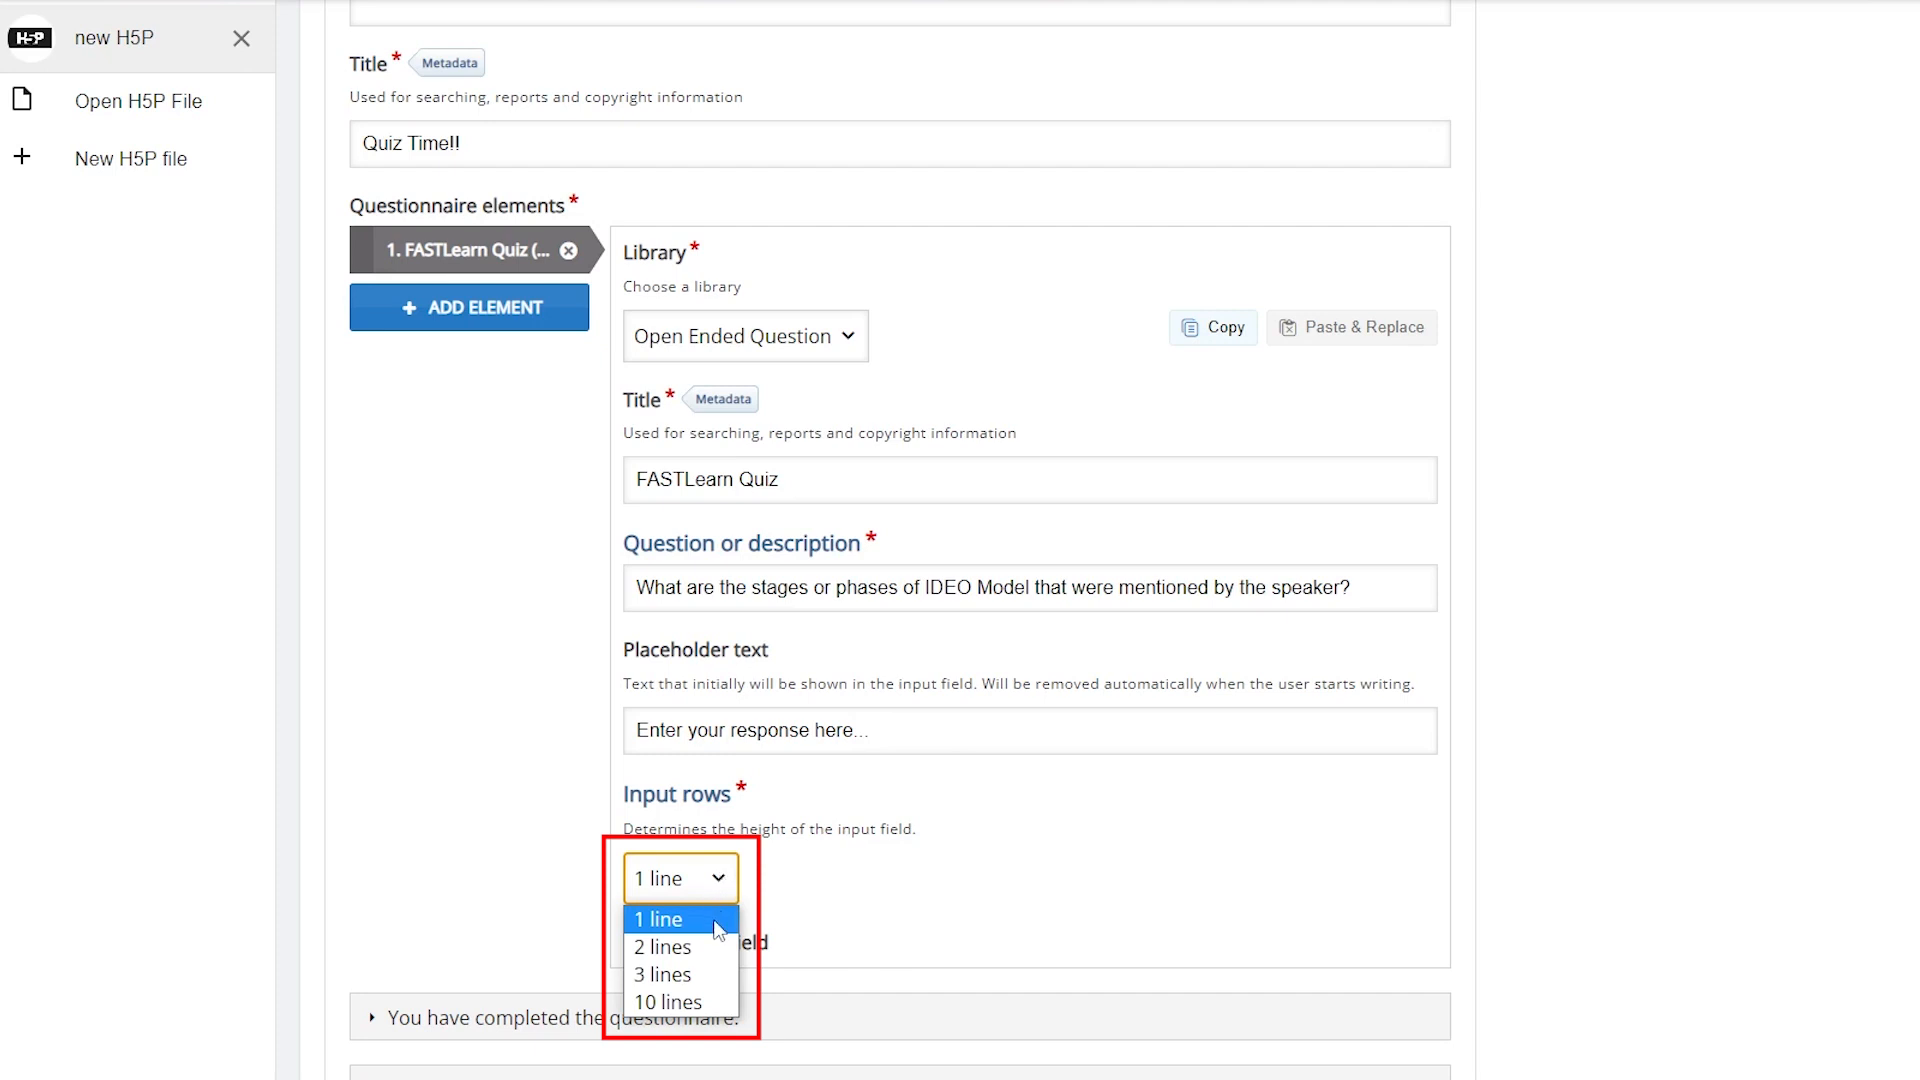
pyautogui.click(724, 1004)
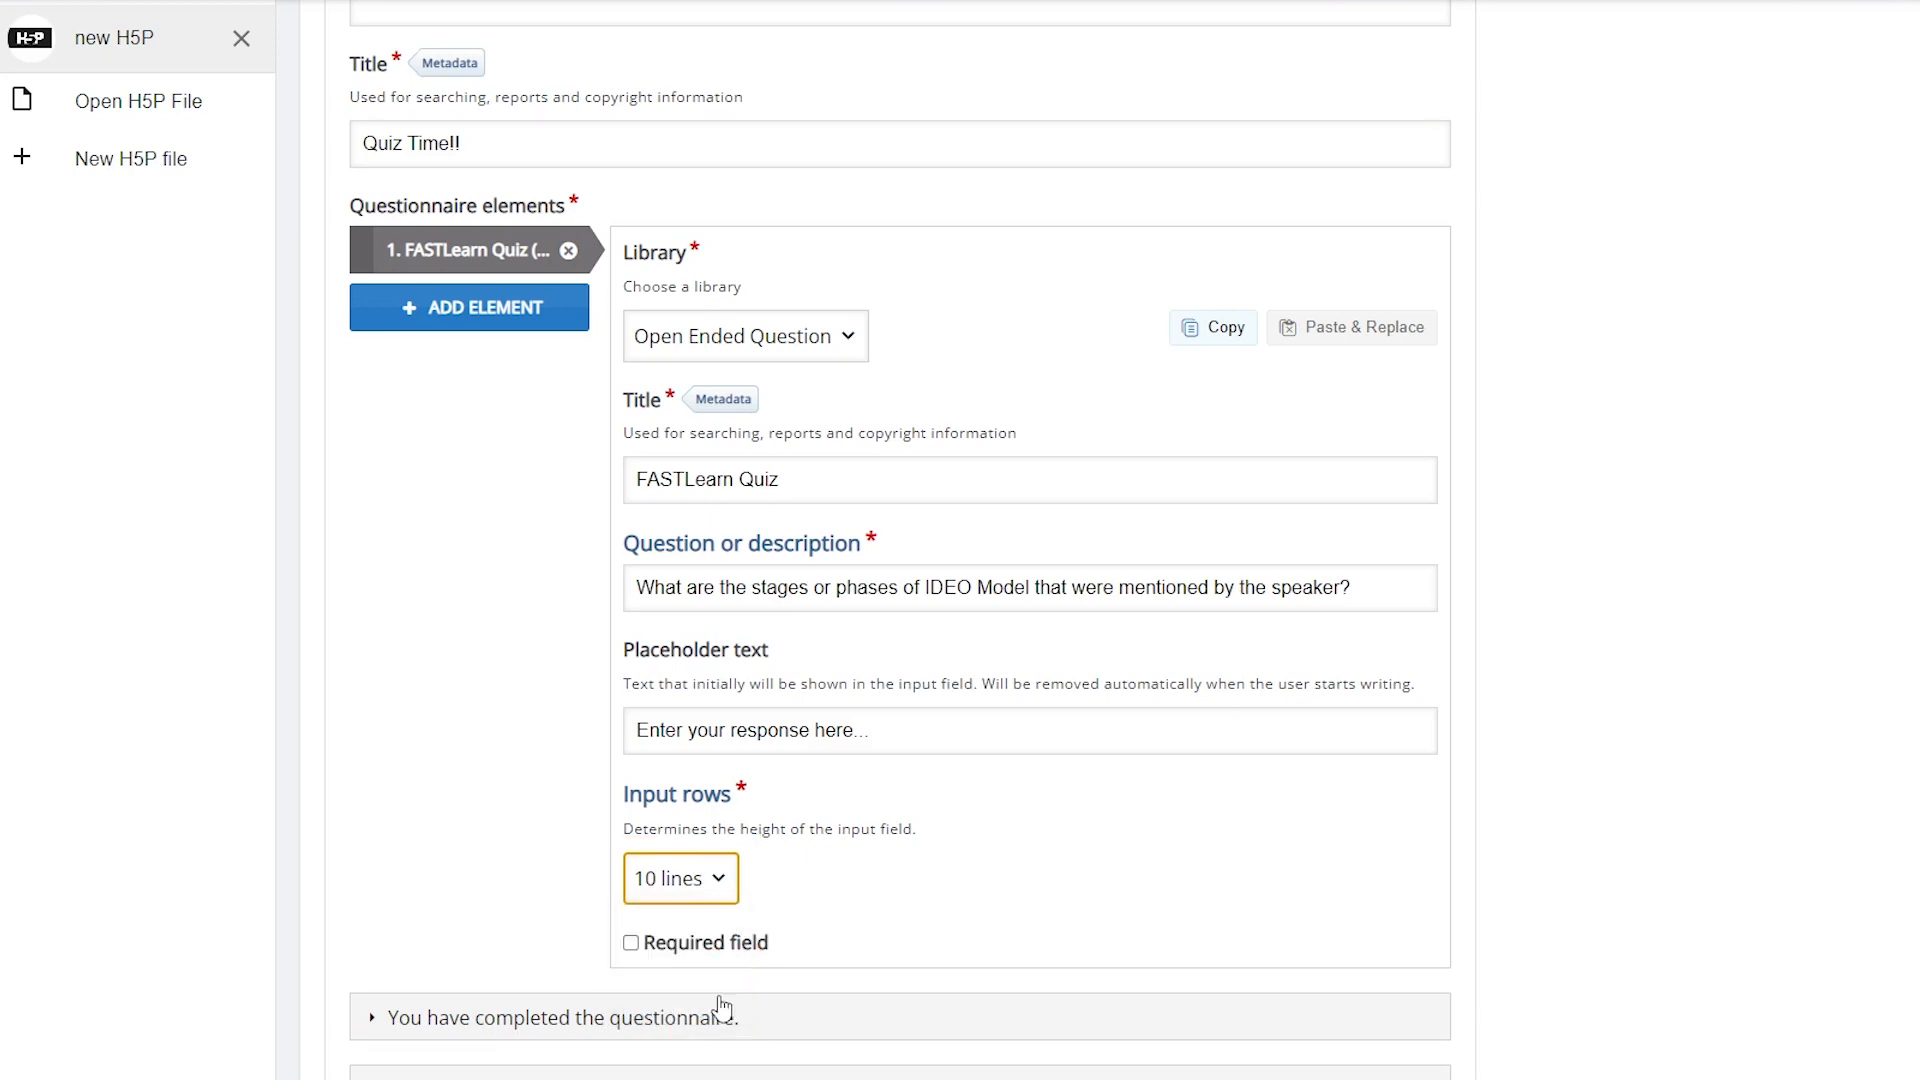
pyautogui.click(631, 945)
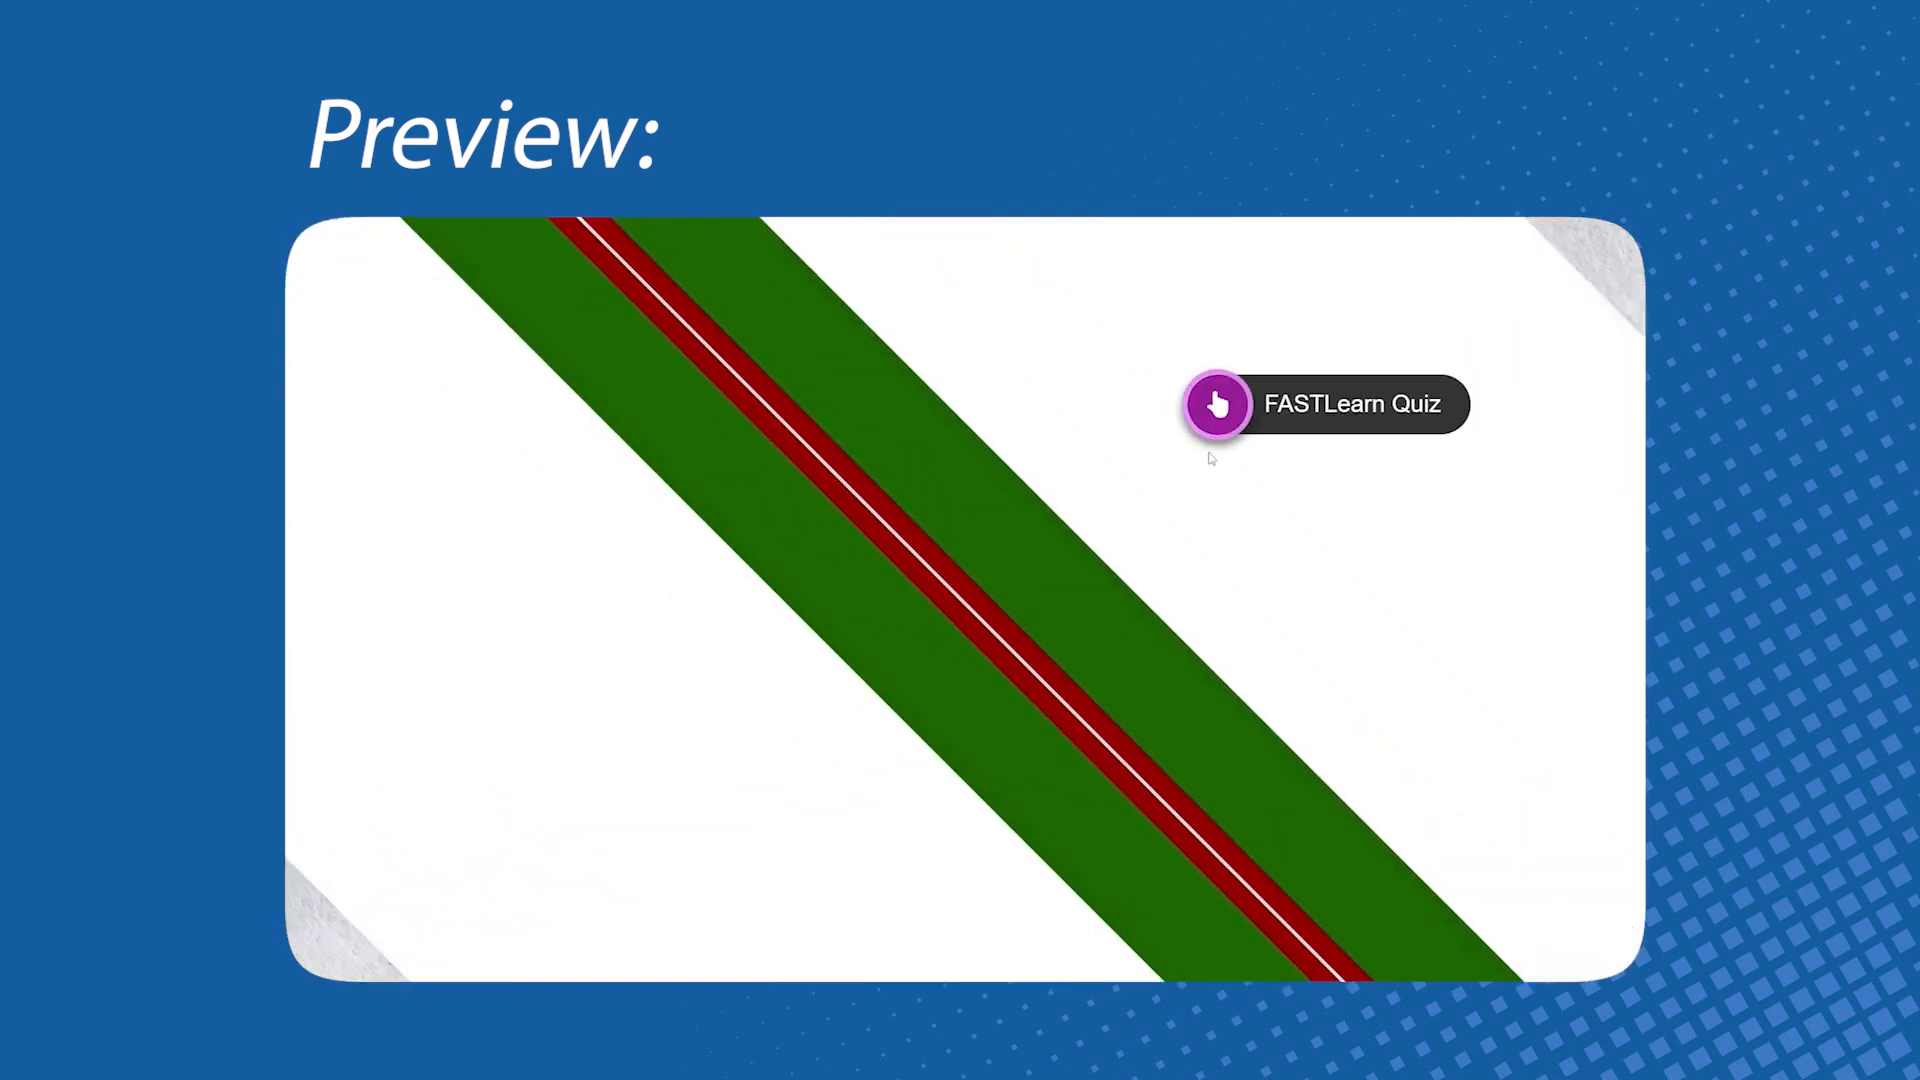
# Open the FASTLearn Quiz in the video preview and answer it with "The IDEO Model phases are empathizing, defining the problem, ideate, prototyping, and testing.".
pyautogui.click(1215, 405)
pyautogui.click(624, 657)
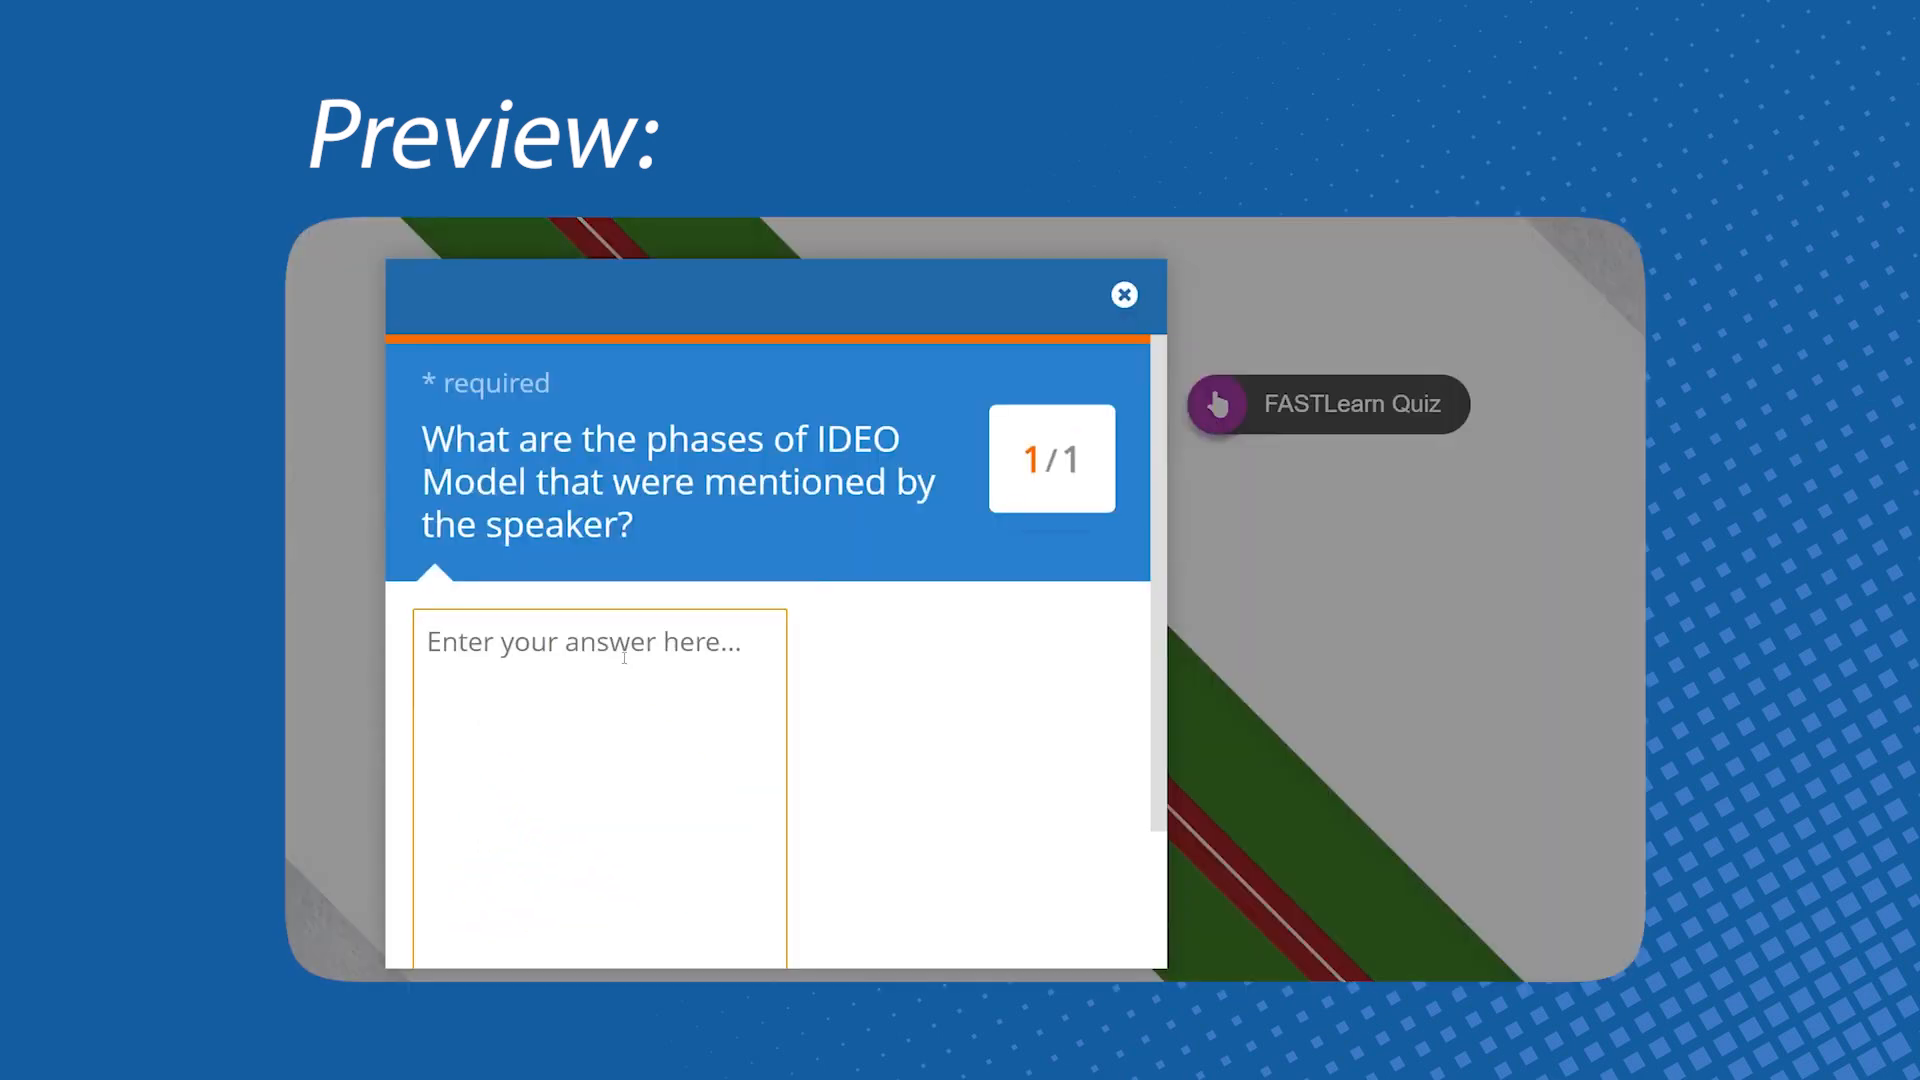
pyautogui.write('The IDEO Model phases ar')
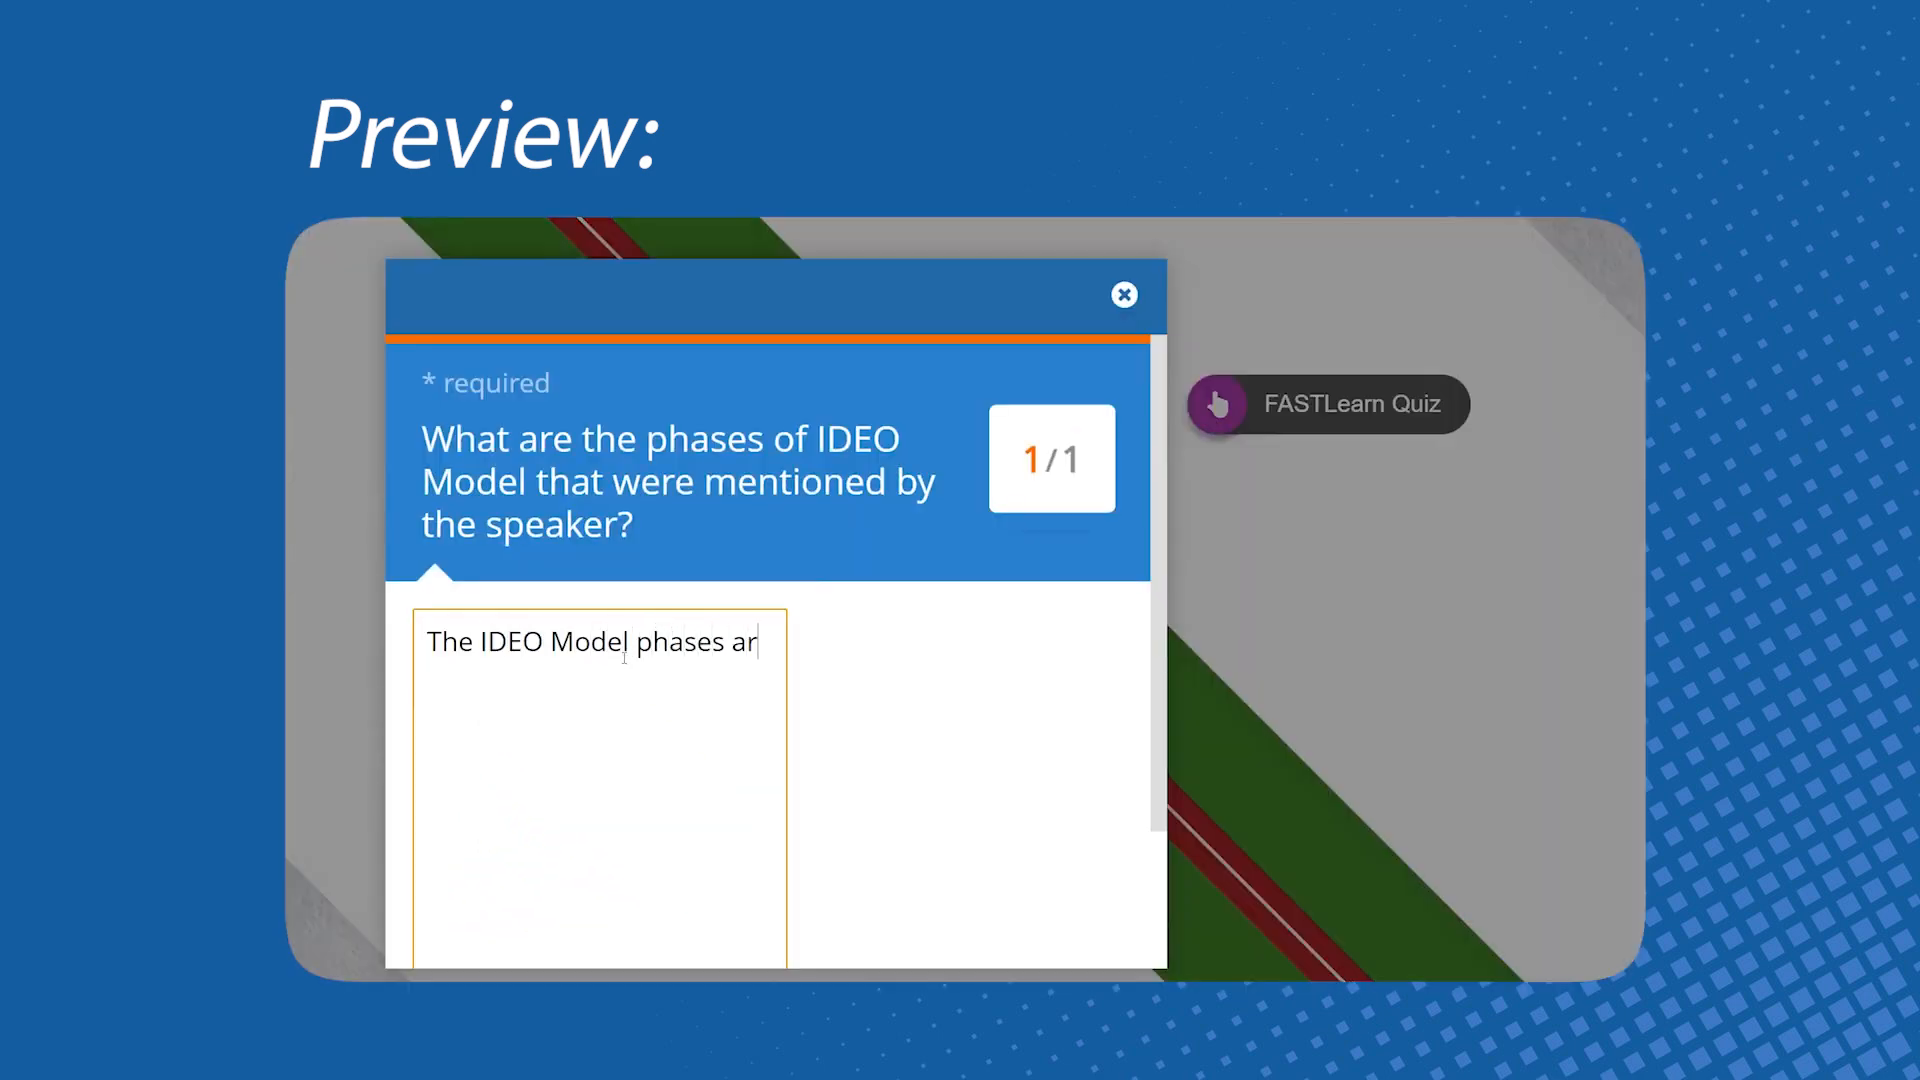
pyautogui.write('e empathizing')
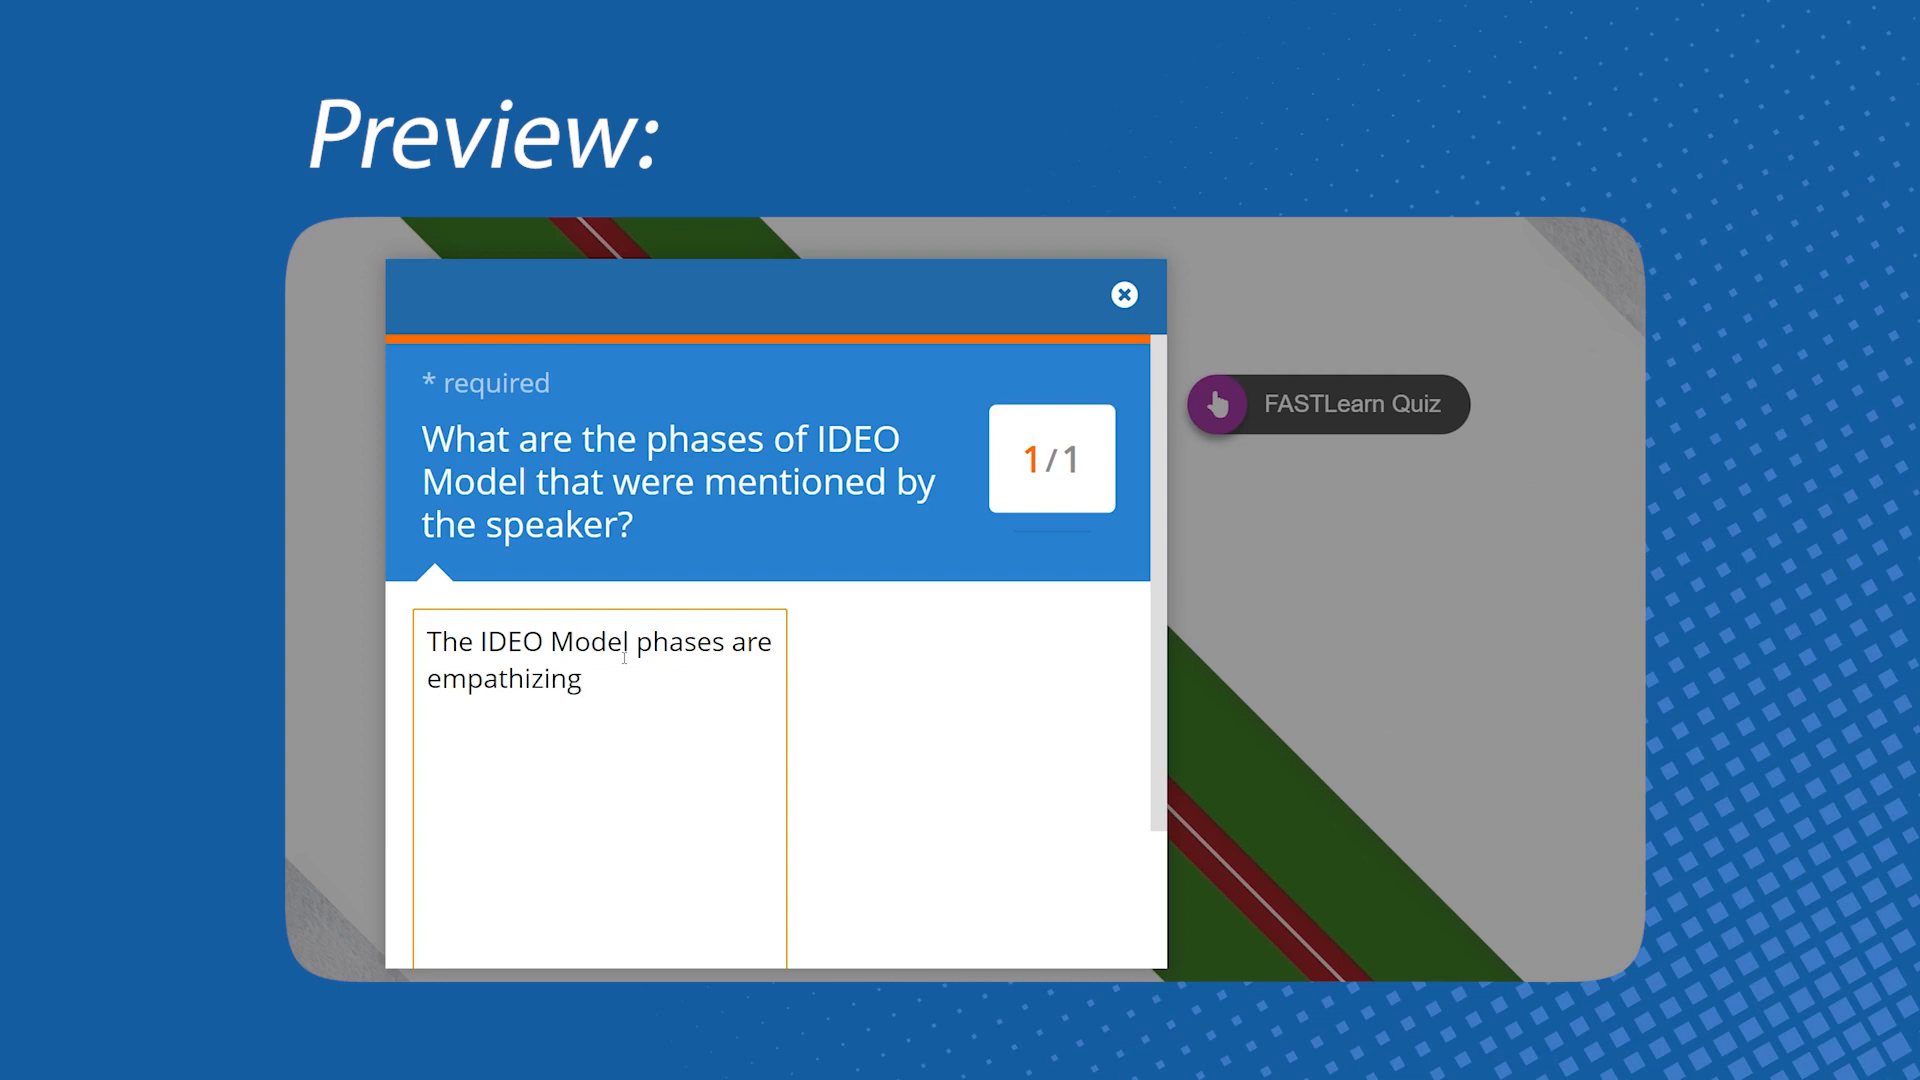
pyautogui.write(', defining the problem, i')
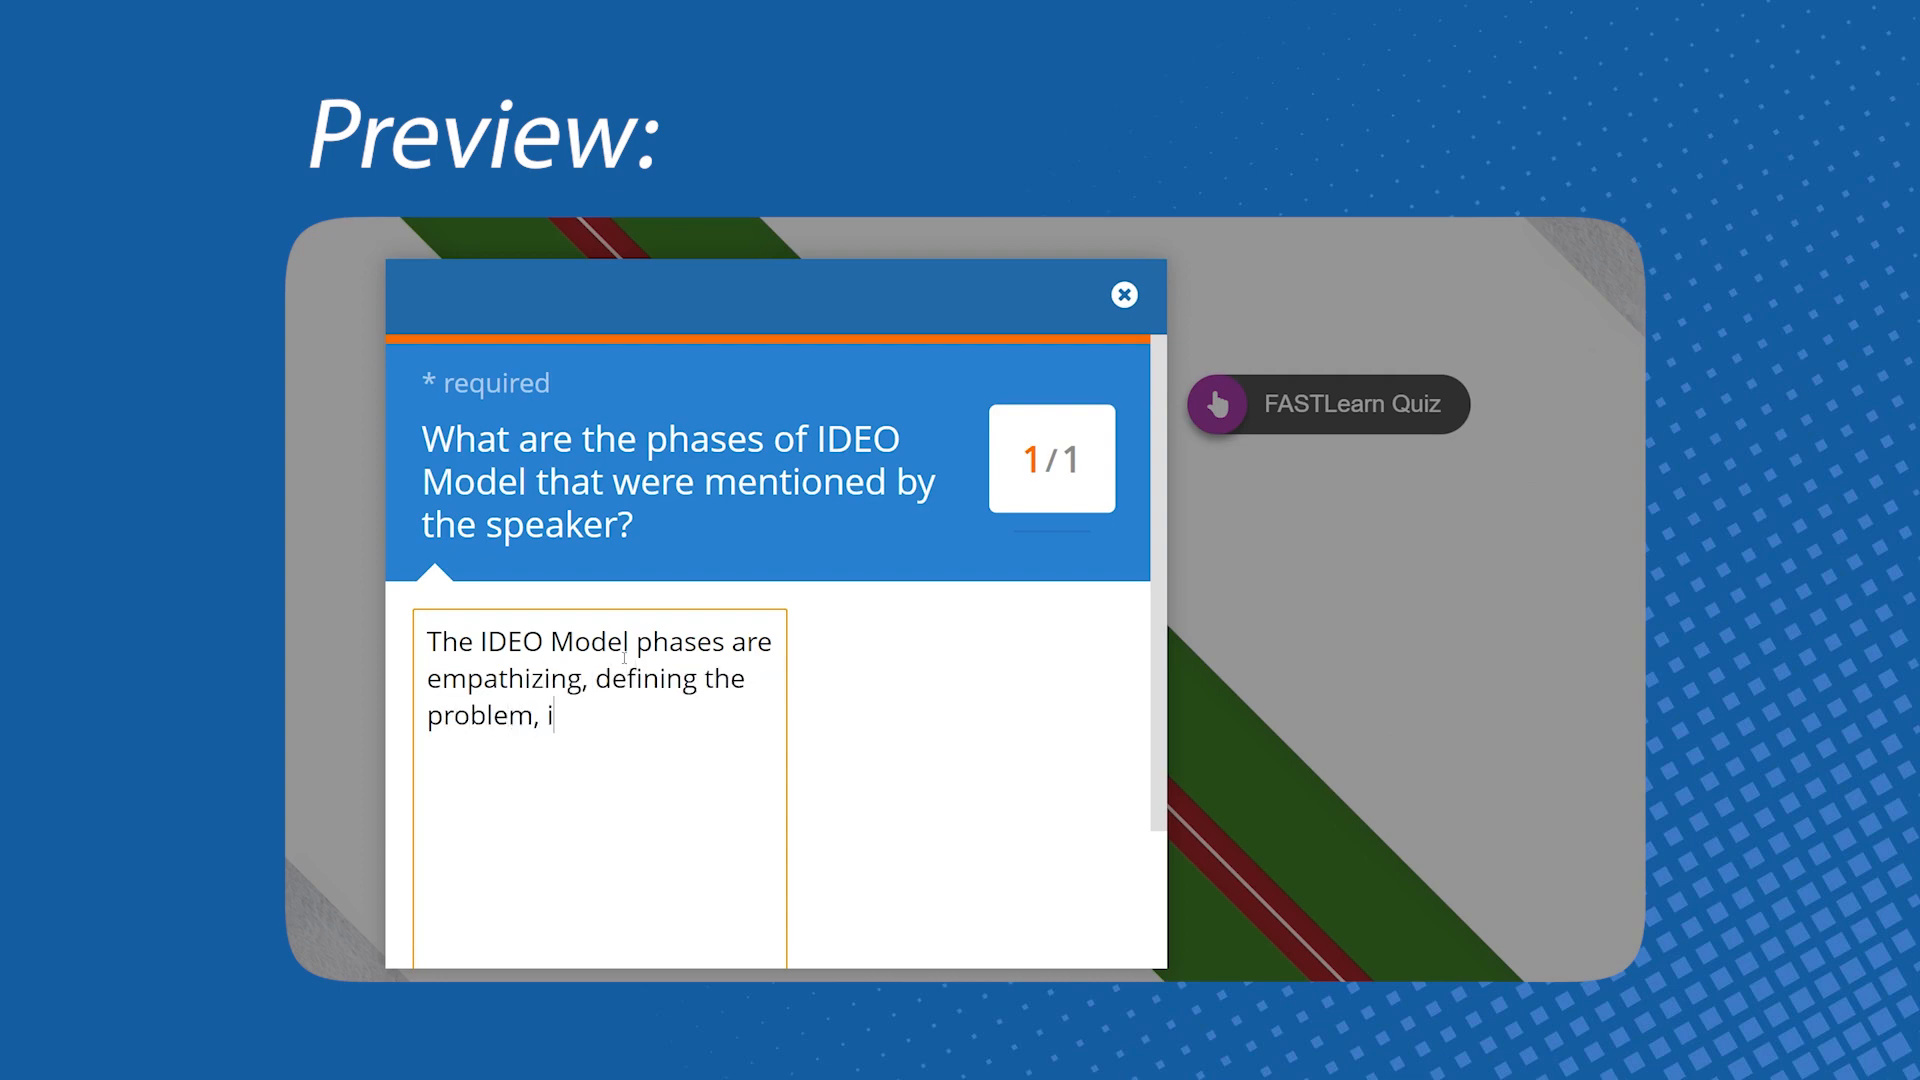
pyautogui.write('deate, prototyping, ')
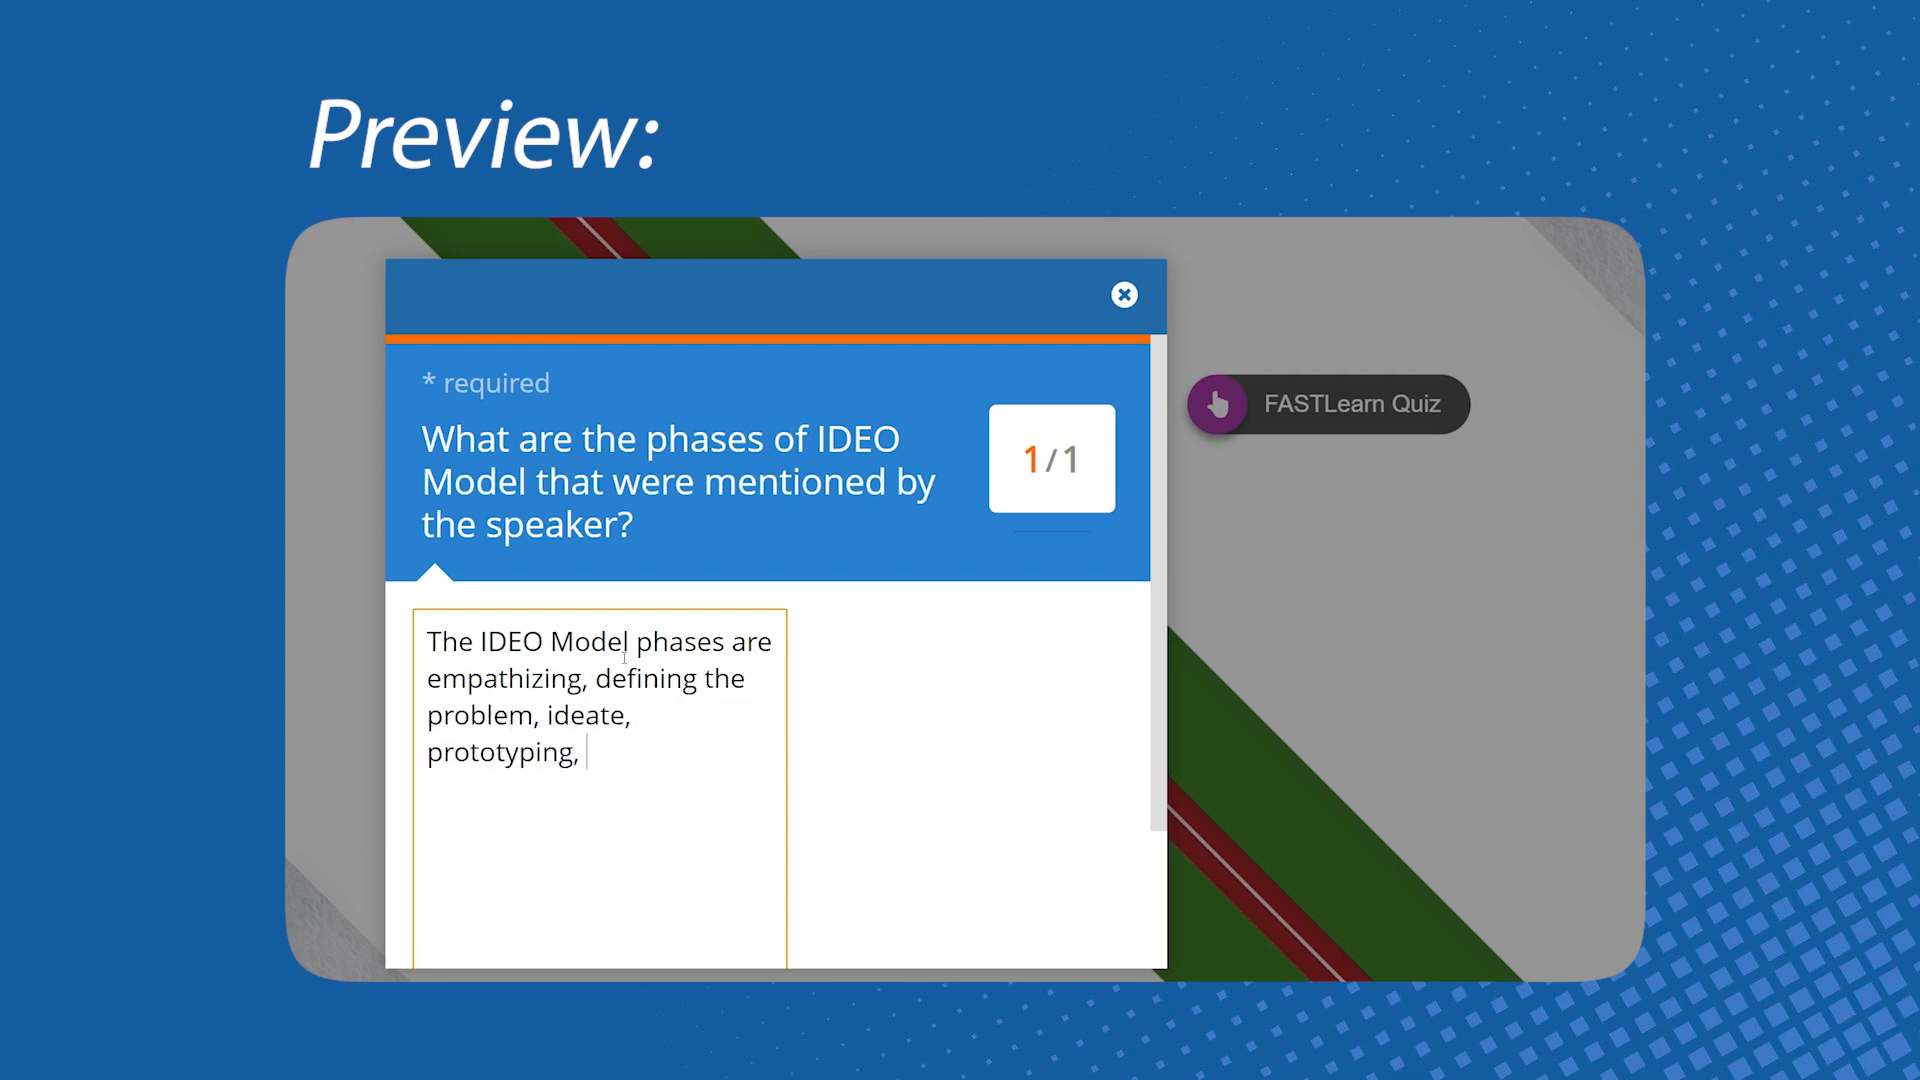
pyautogui.write('and testing.')
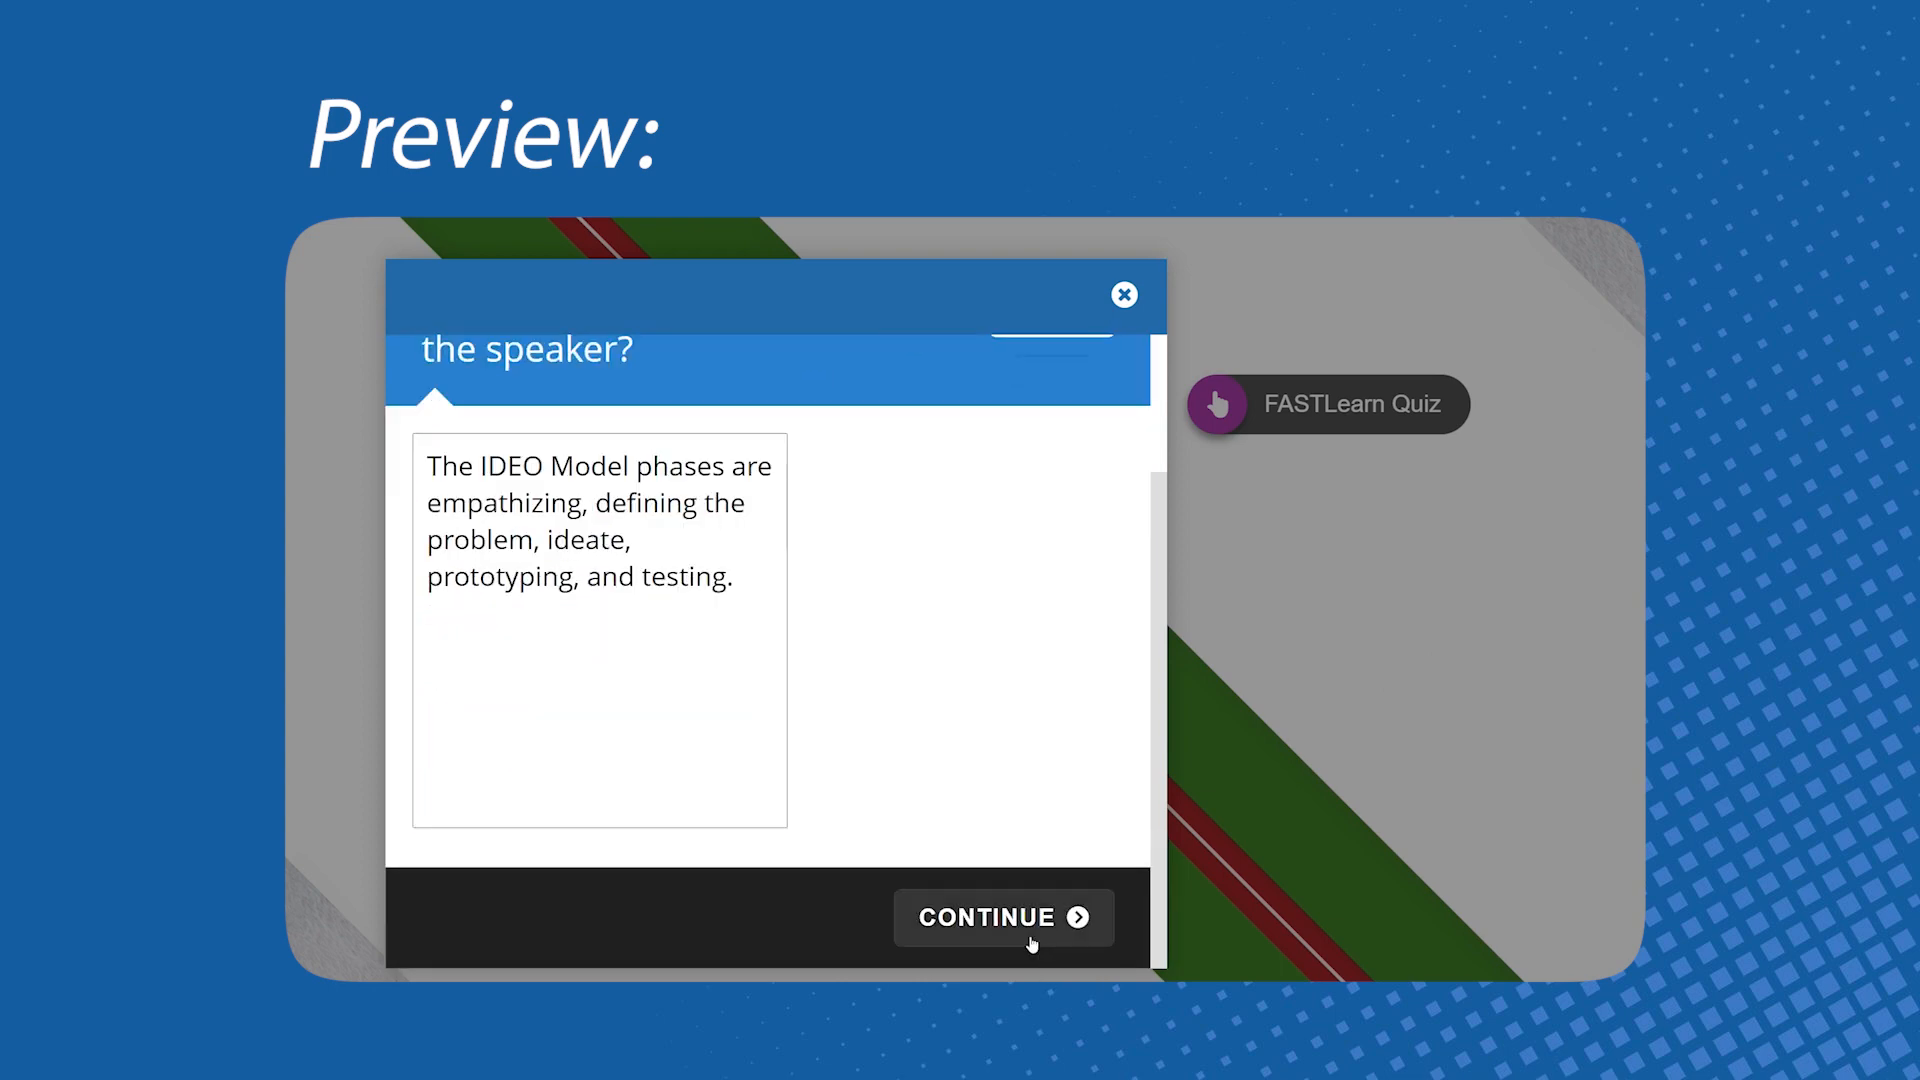
# Submit the preview answer, complete the questionnaire and continue with the video.
pyautogui.click(1031, 944)
pyautogui.click(904, 712)
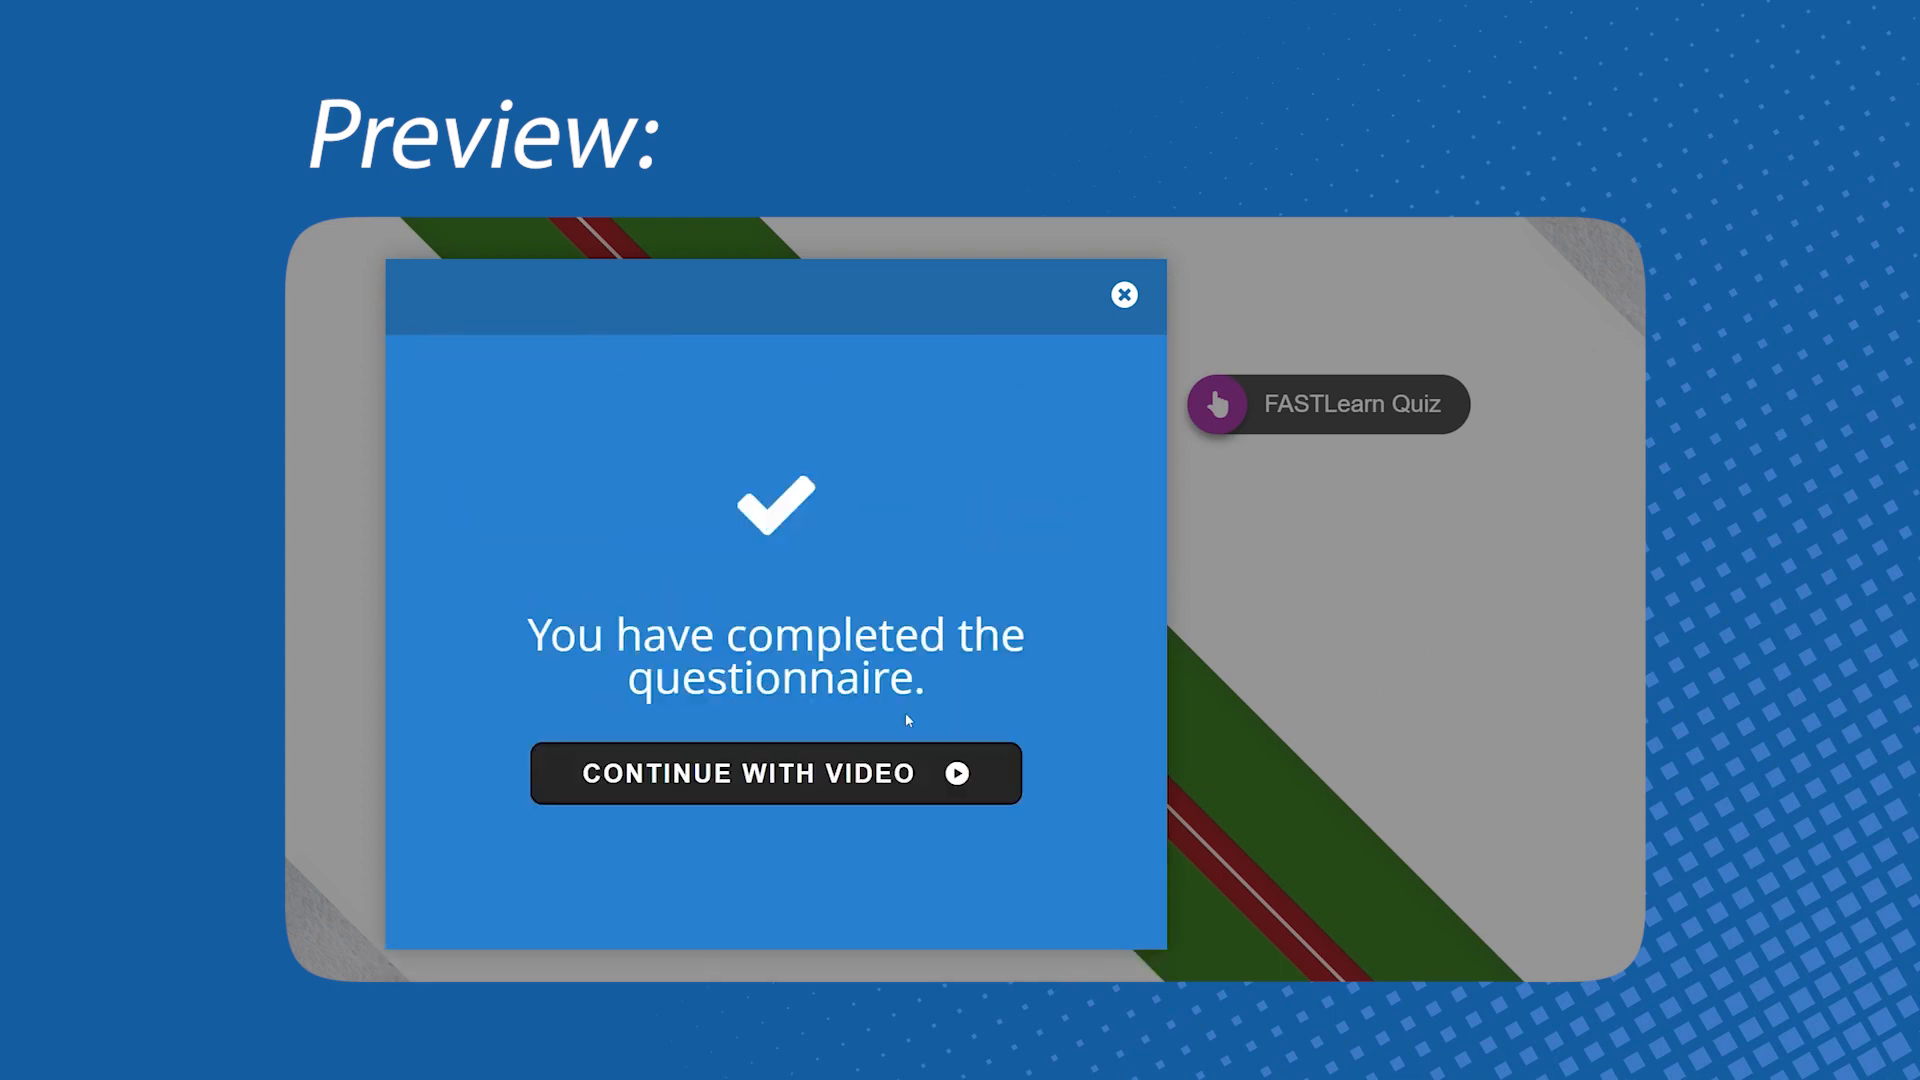
pyautogui.click(909, 771)
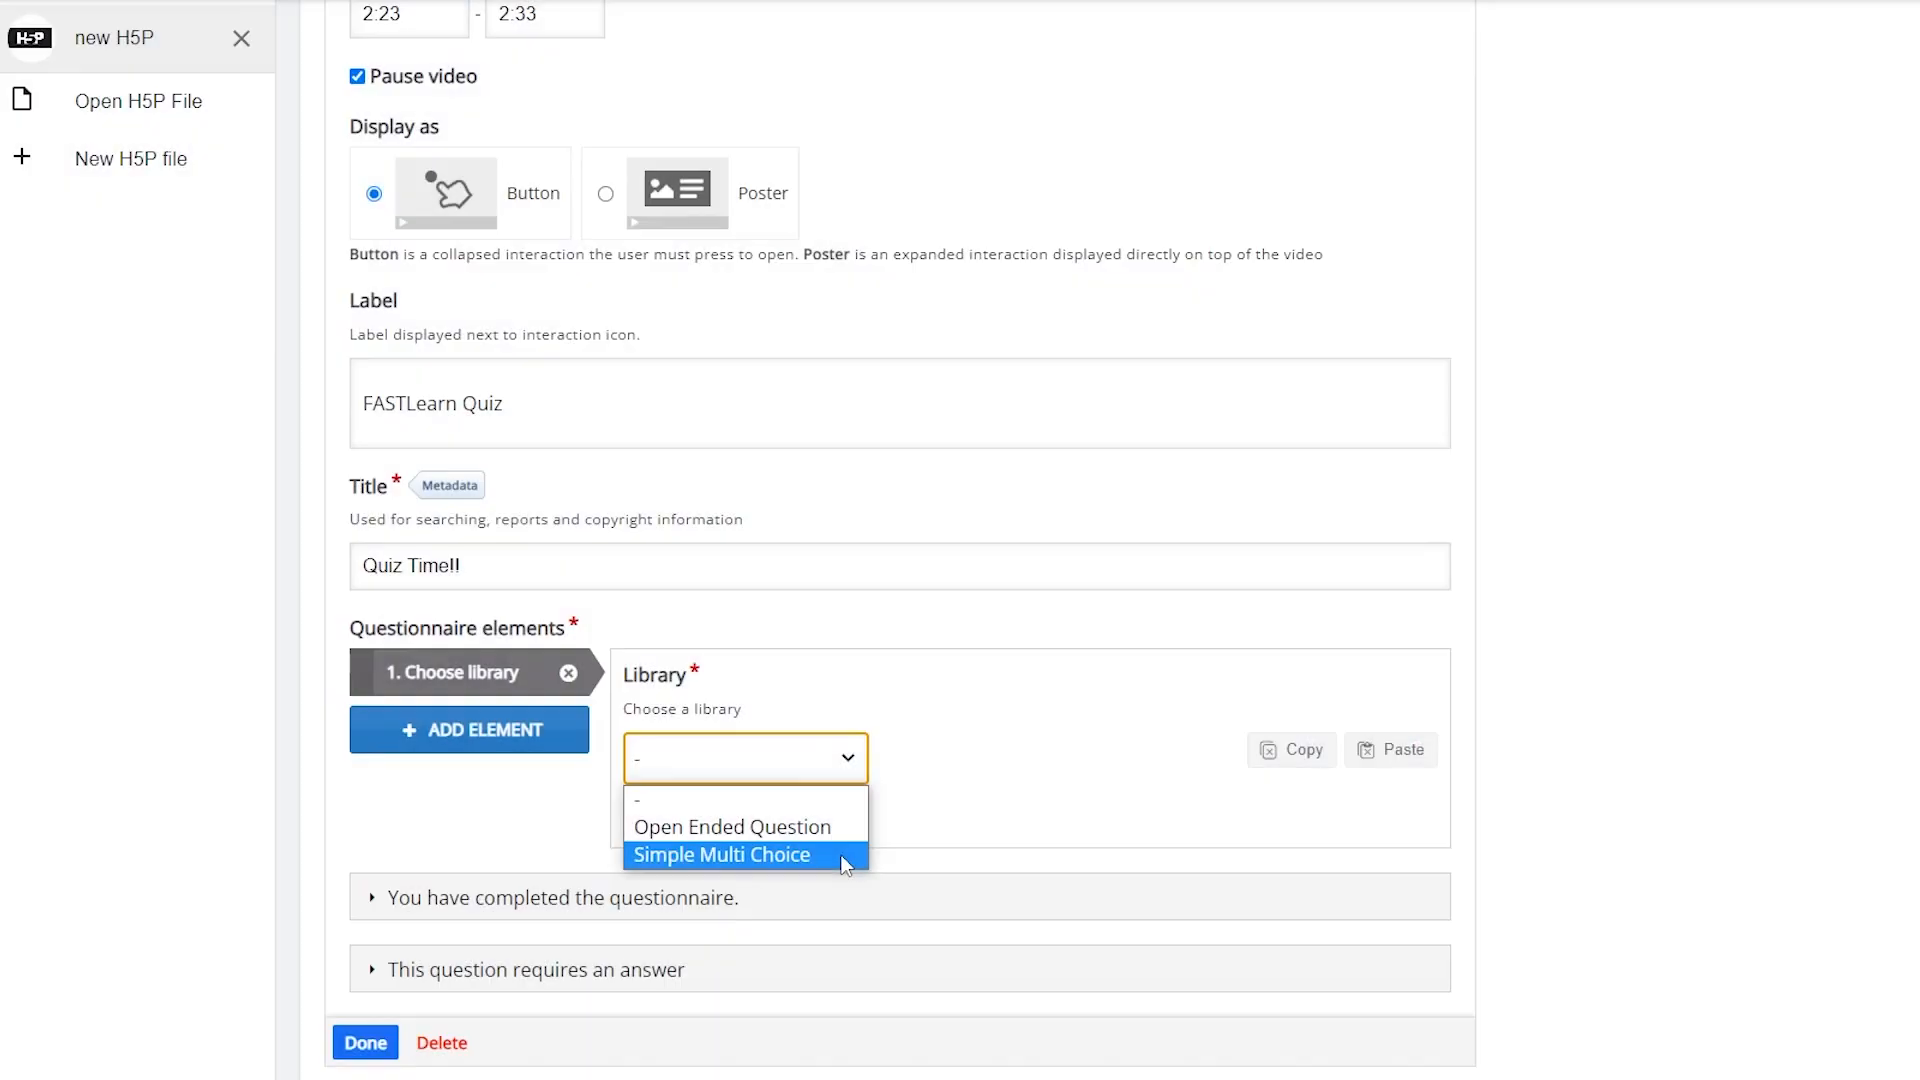
# Choose Simple Multi Choice as the questionnaire element and title it "FASTLearn Quiz".
pyautogui.click(845, 856)
pyautogui.scroll(-3, 845, 856)
pyautogui.click(904, 580)
pyautogui.hotkey('ctrl', 'a')
pyautogui.press('BackSpace')
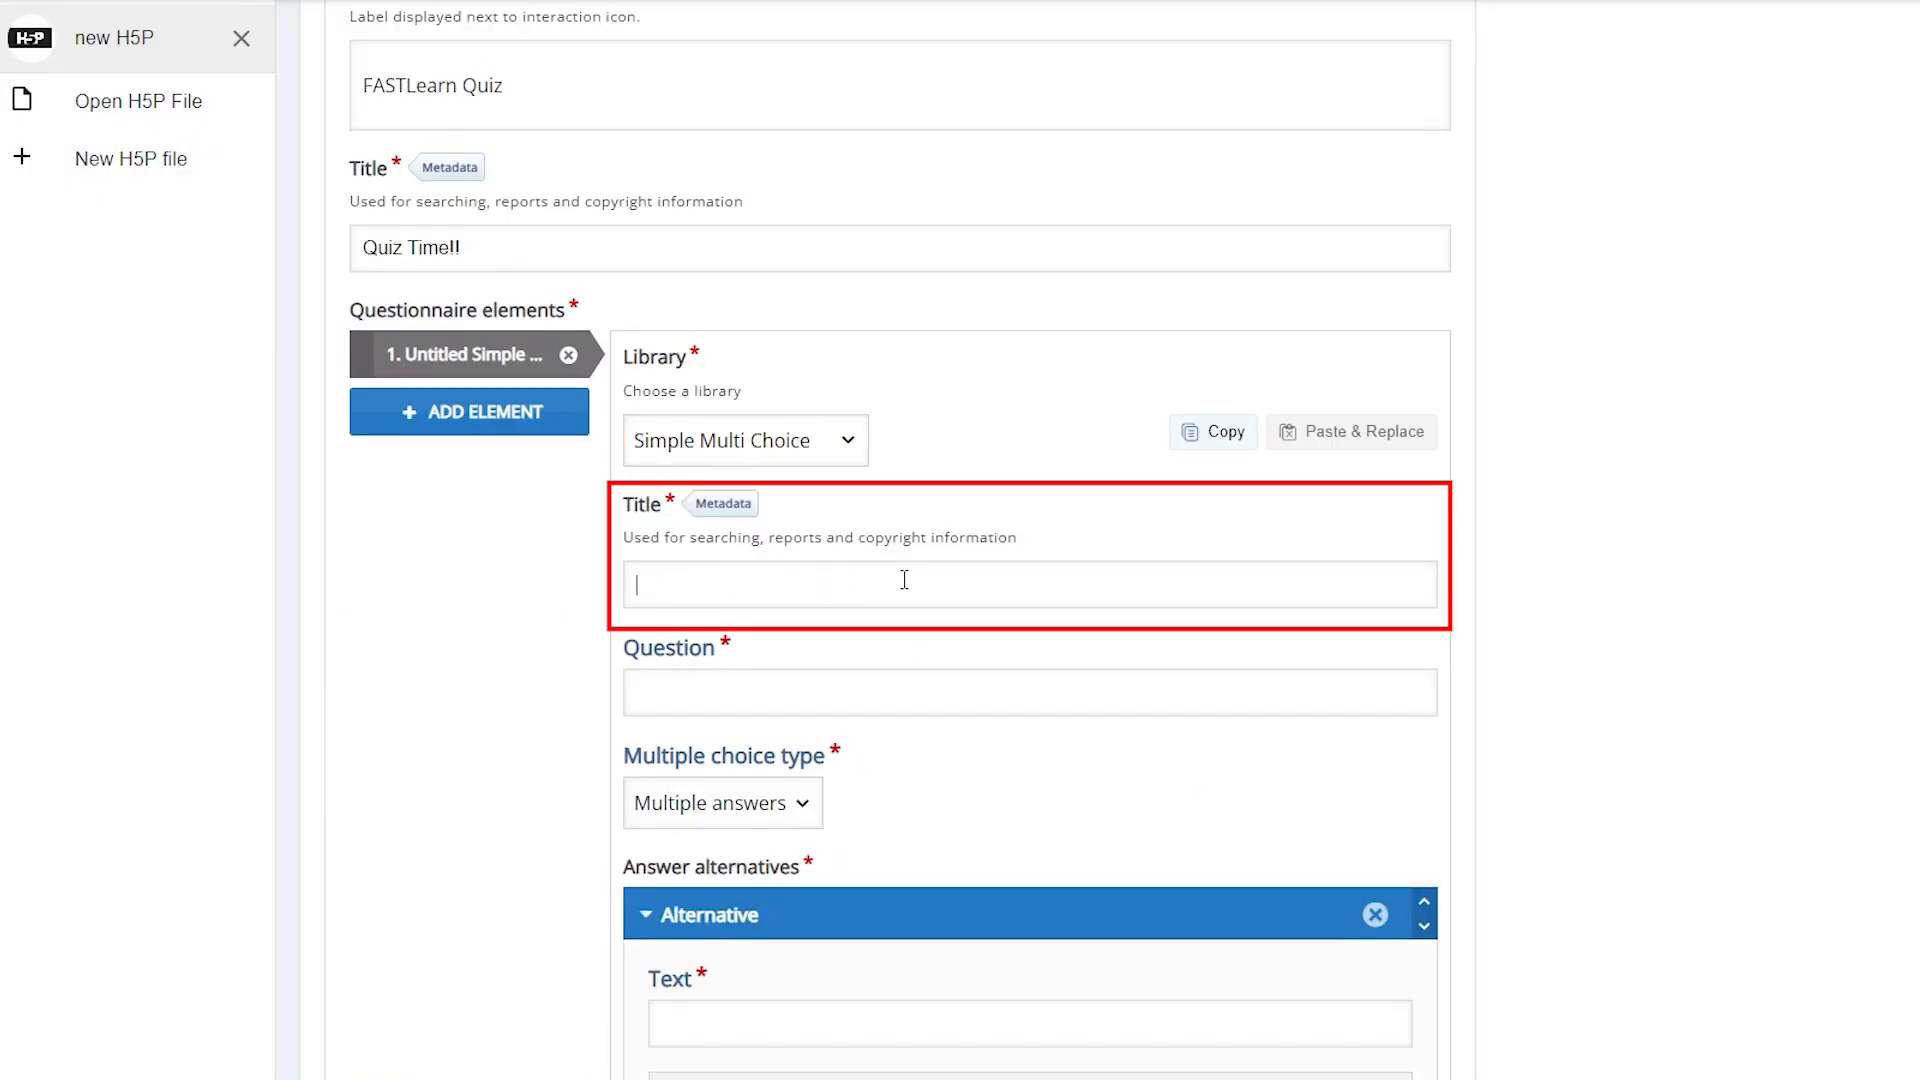
pyautogui.write('FASTLearn Quiz')
# Enter the question "Which of the following below is an IDEO Model phase? (You can choose more than one answer)" and use the Multiple answers type.
pyautogui.click(895, 698)
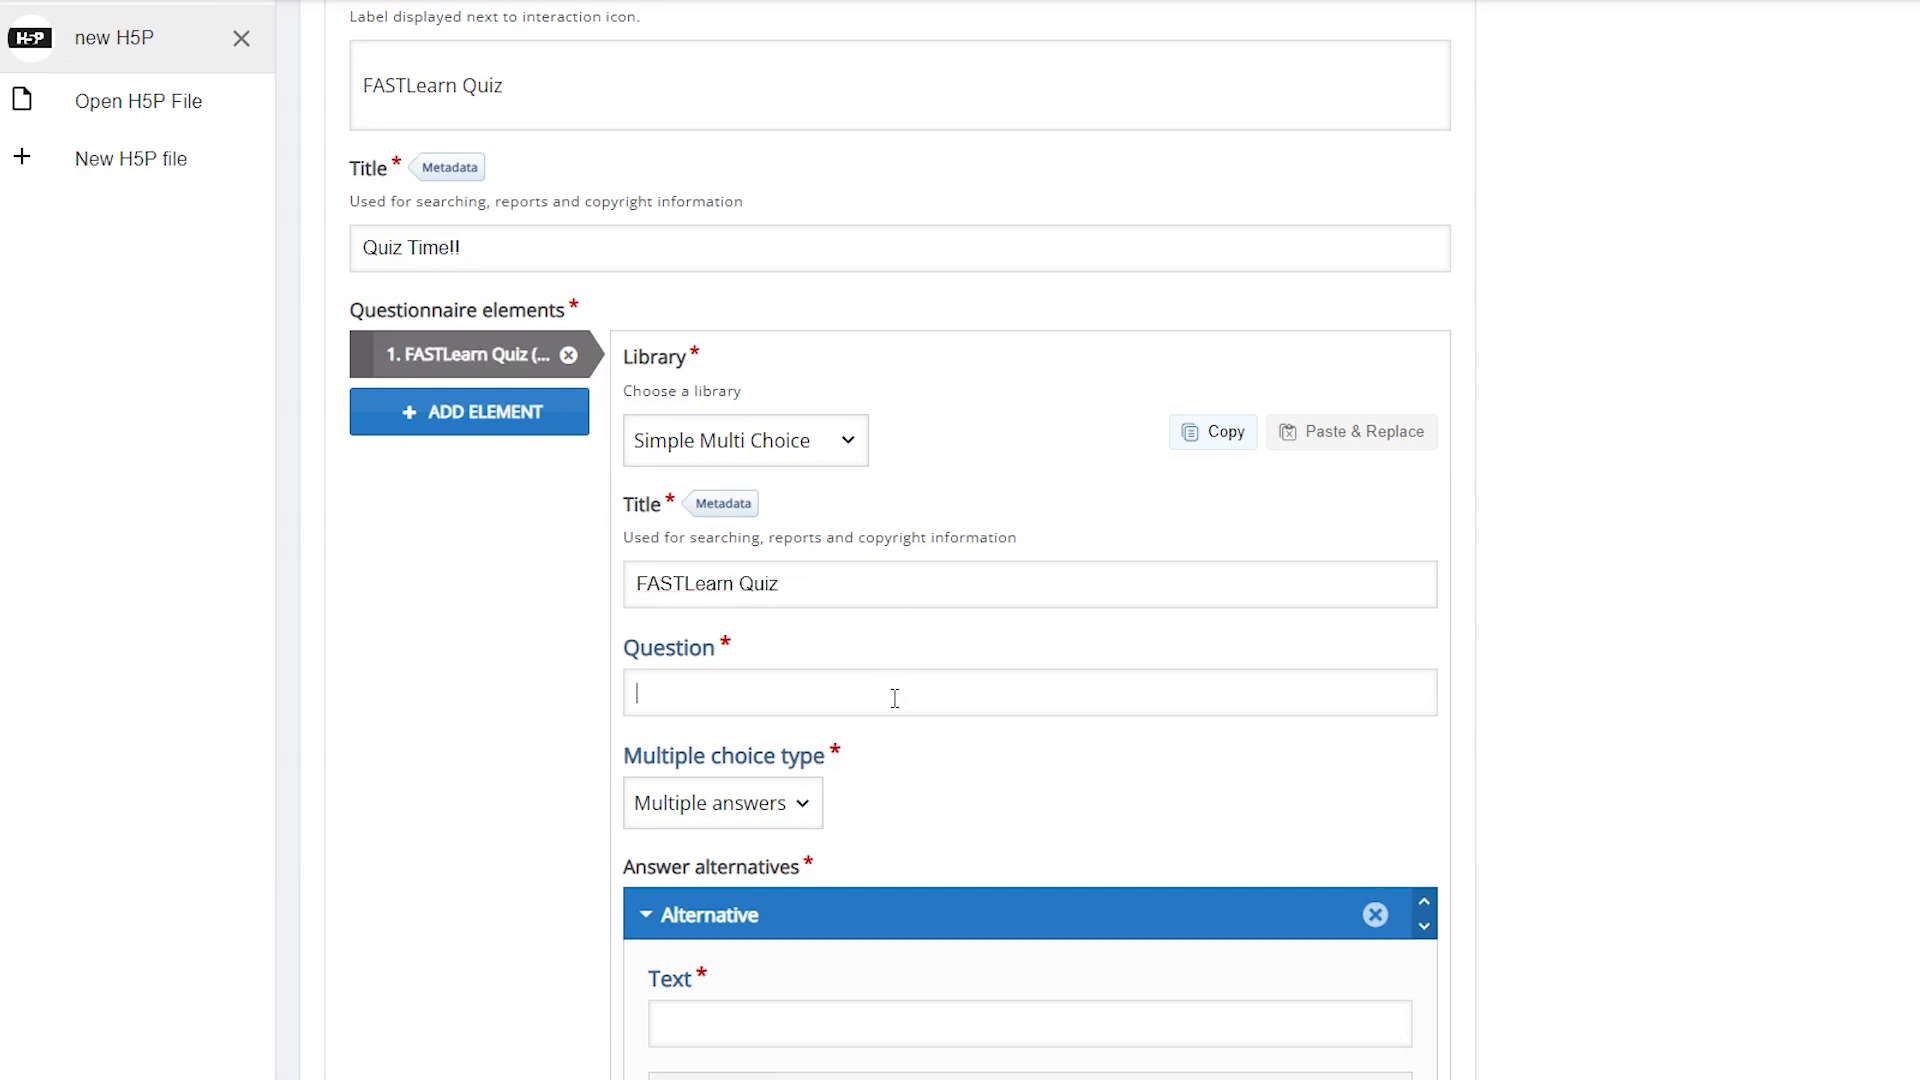
pyautogui.write('Which of the following below ')
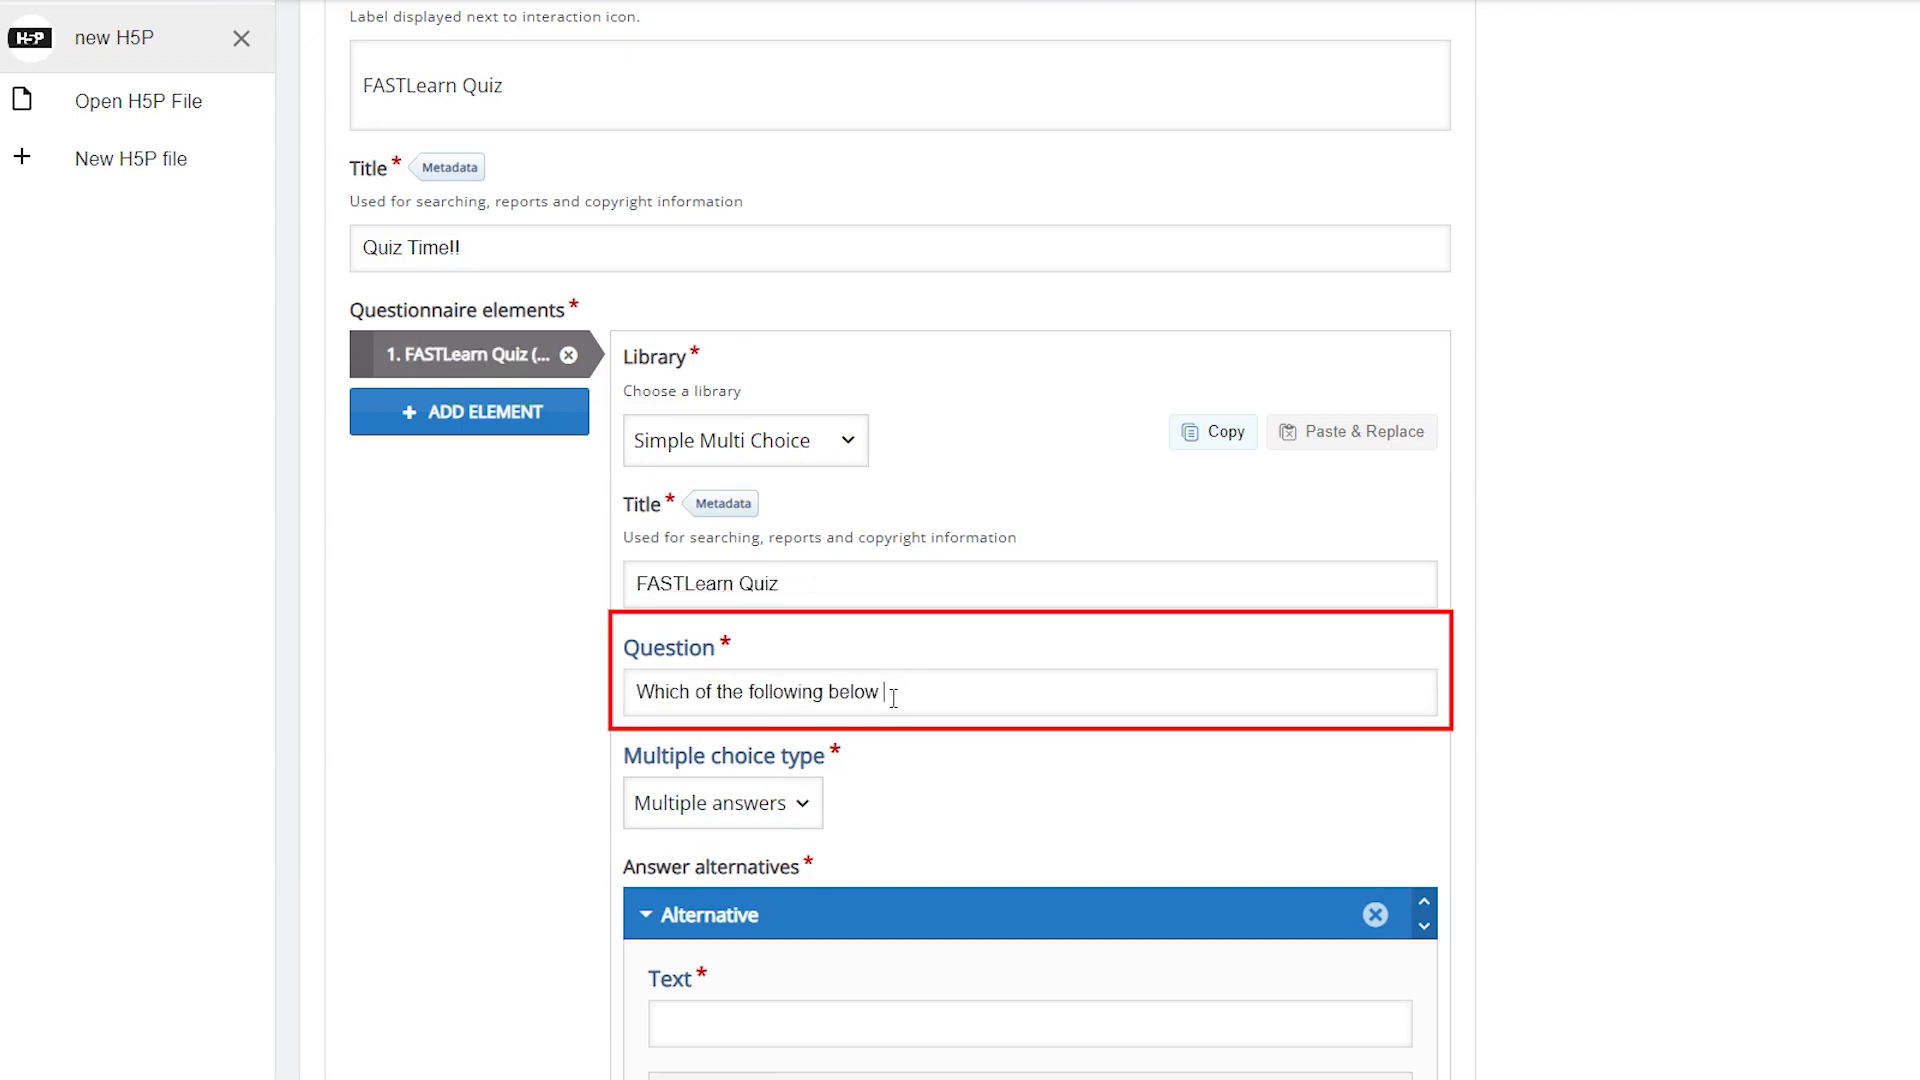
pyautogui.write('is an IDEO Model phase? (You can choos')
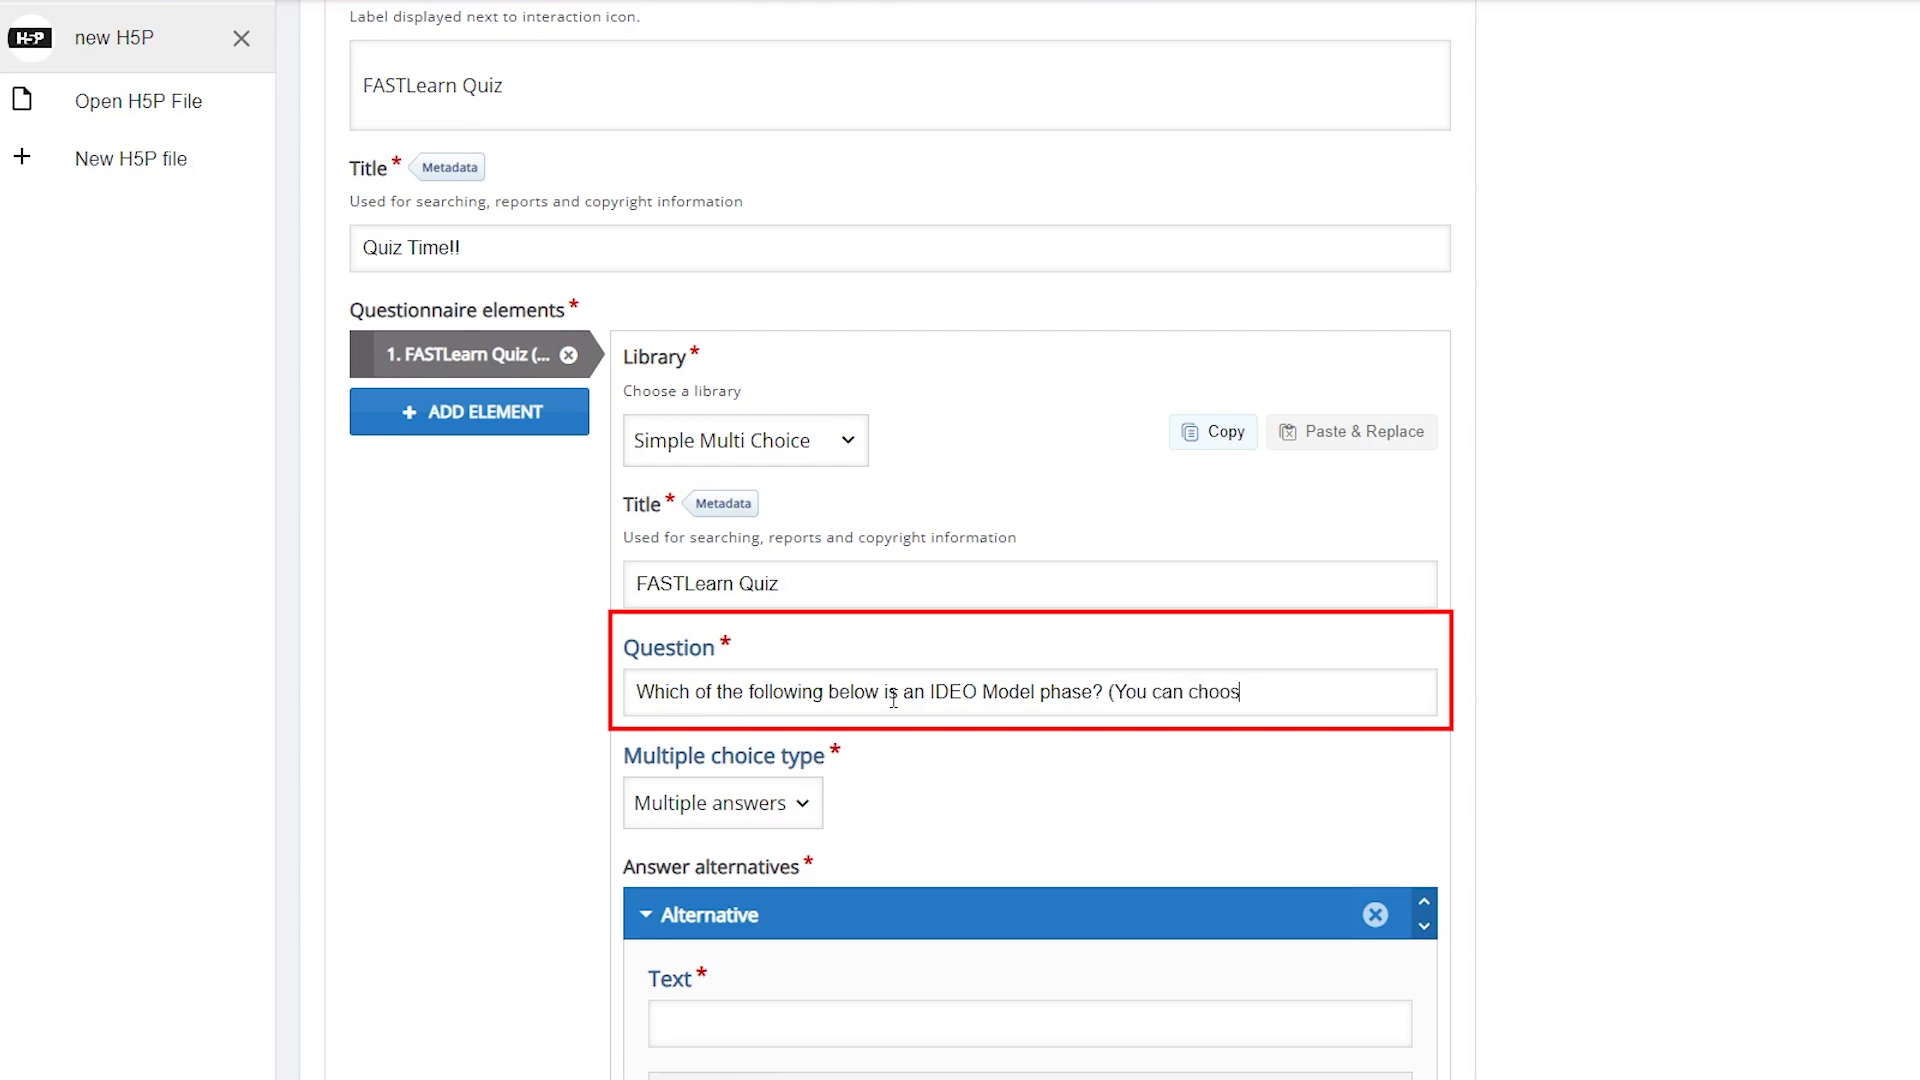
pyautogui.write('e more than one answer)')
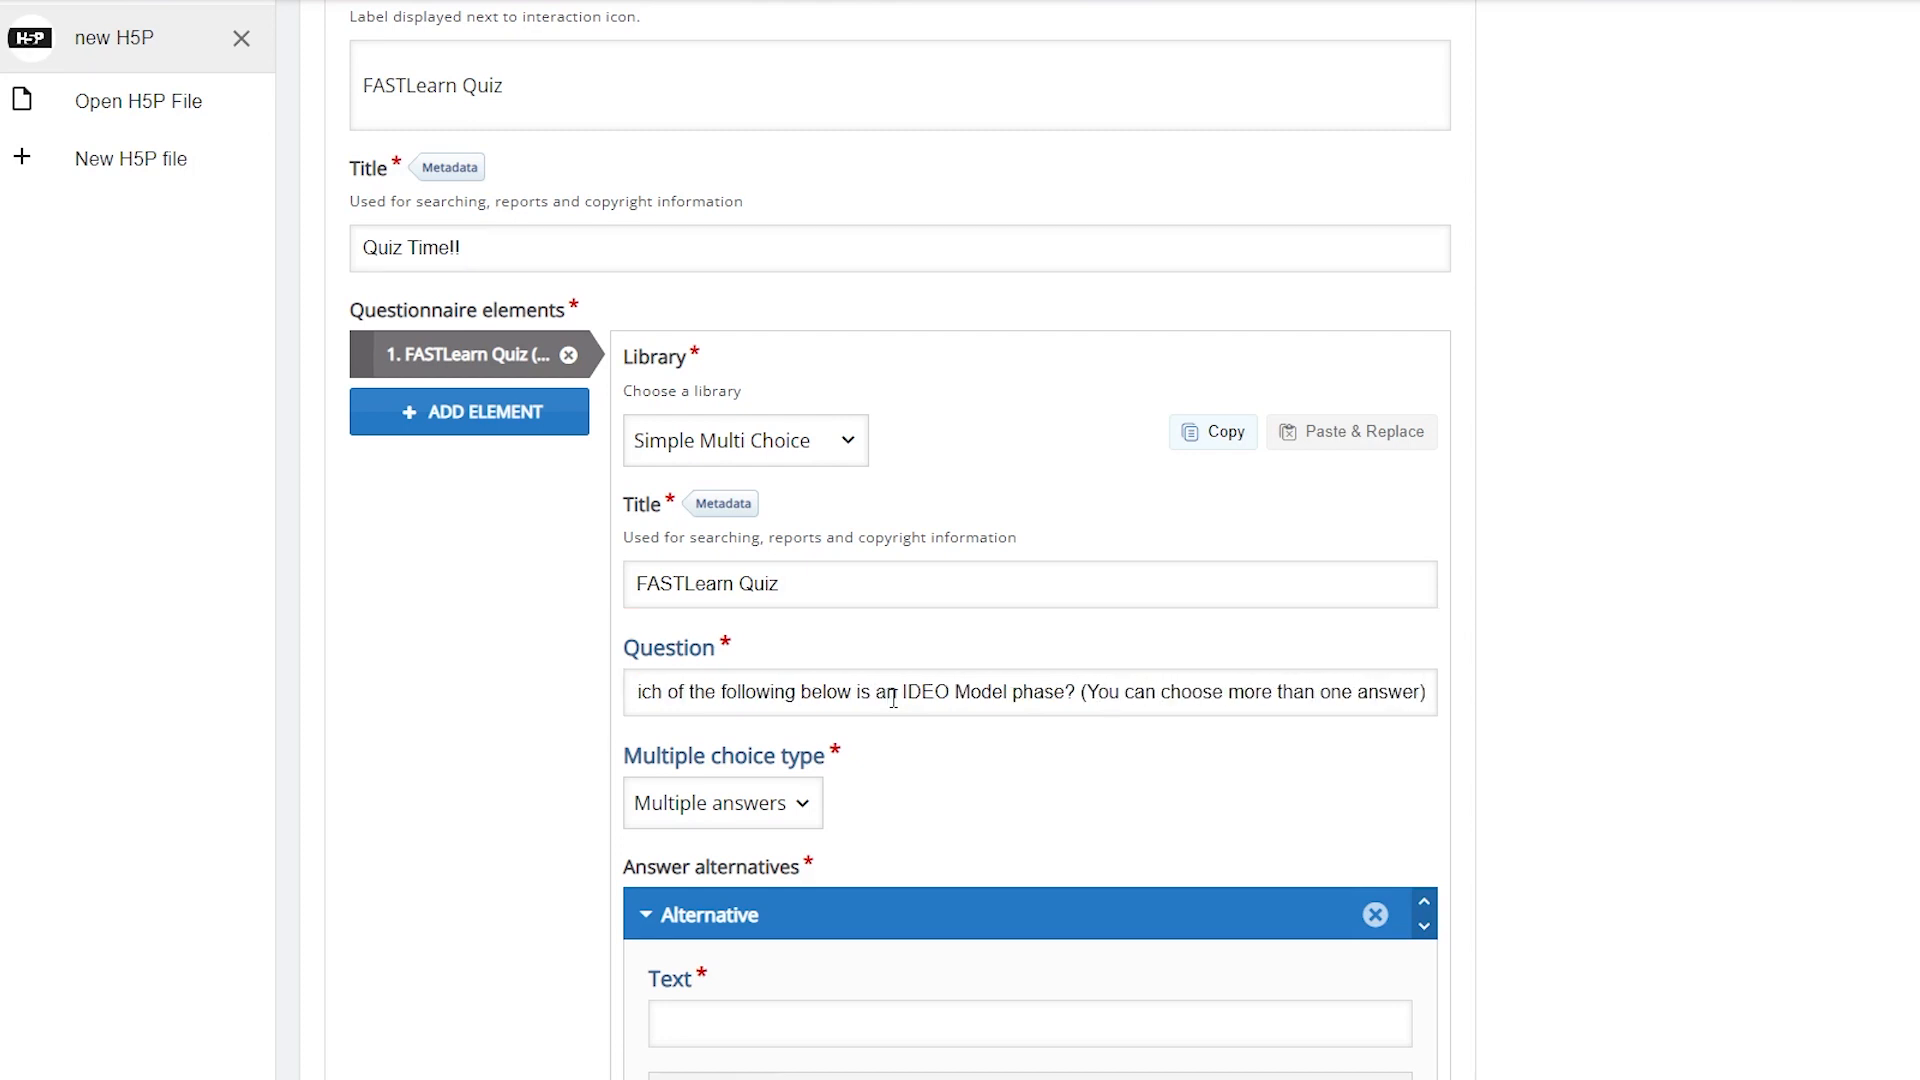
pyautogui.click(812, 802)
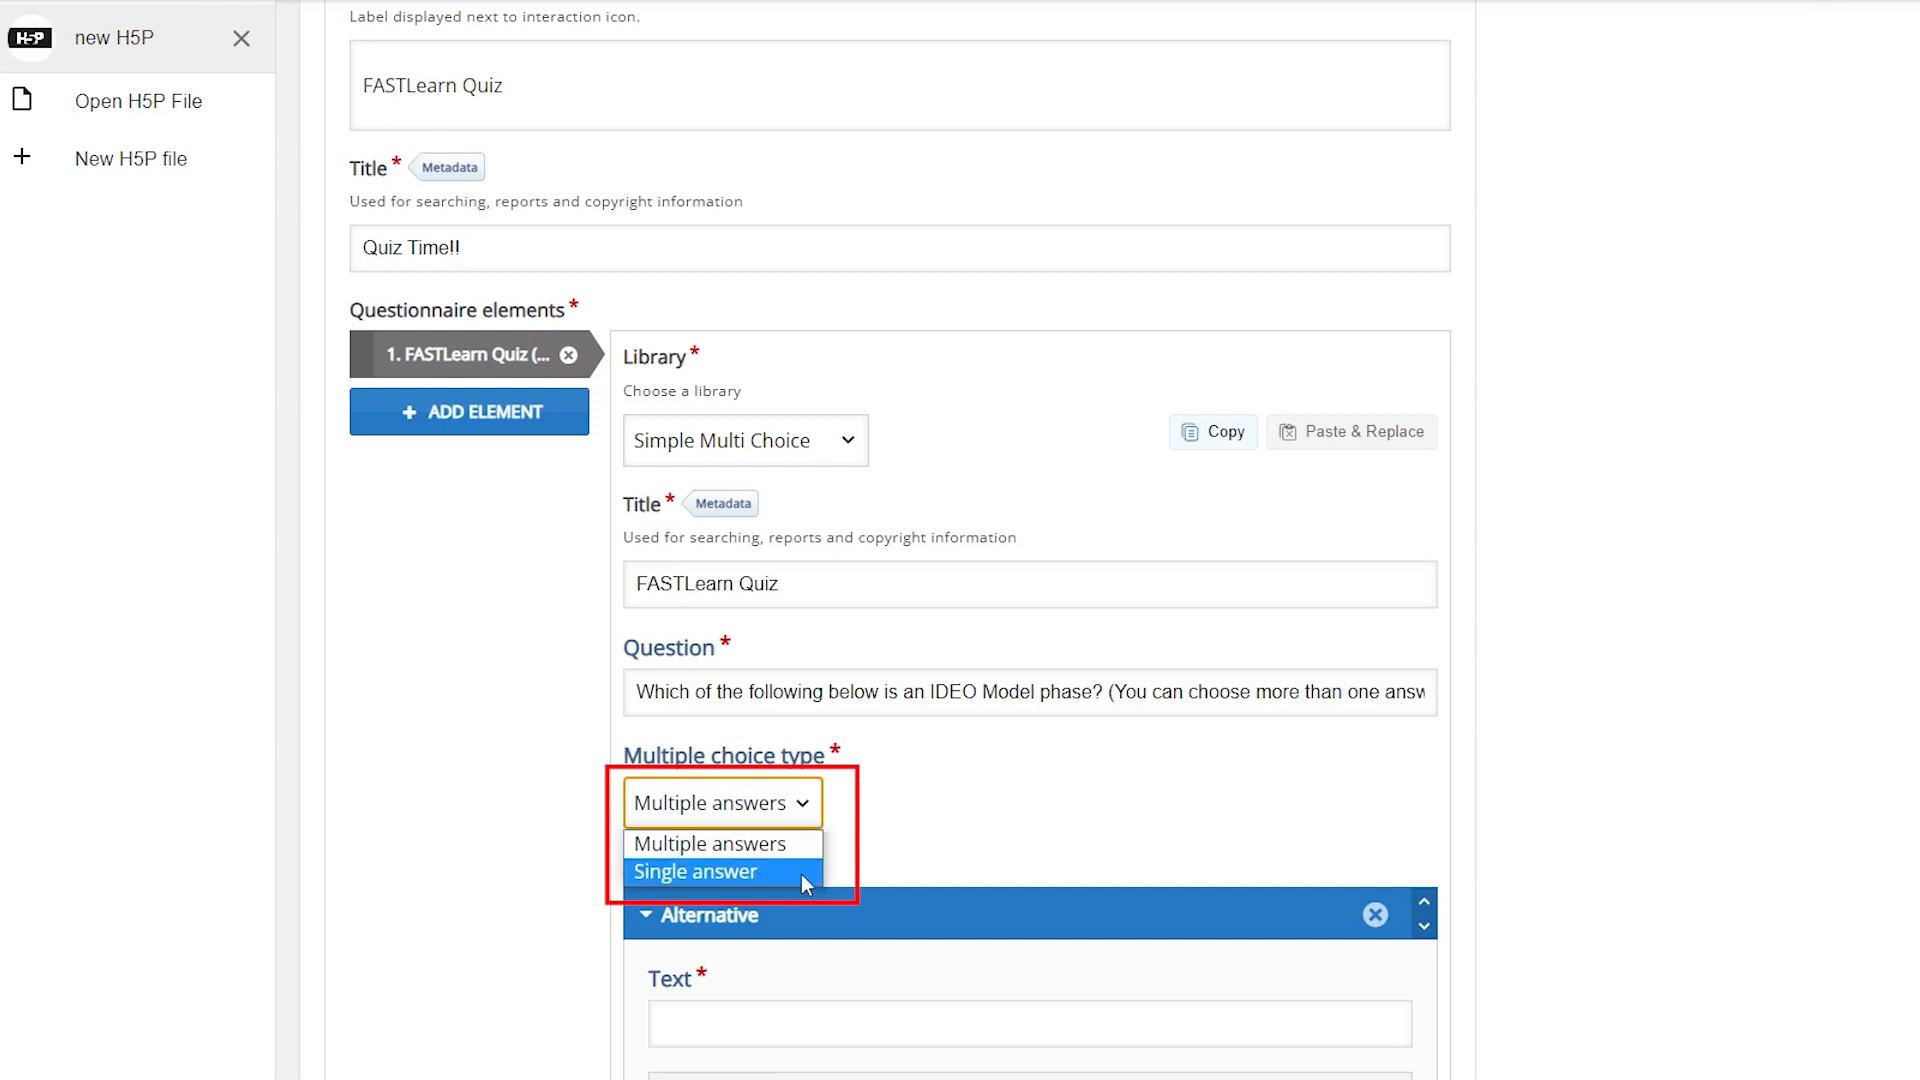
pyautogui.click(806, 850)
# Enter "Ideate" as the first answer alternative and expand its feedback settings.
pyautogui.scroll(-5, 808, 850)
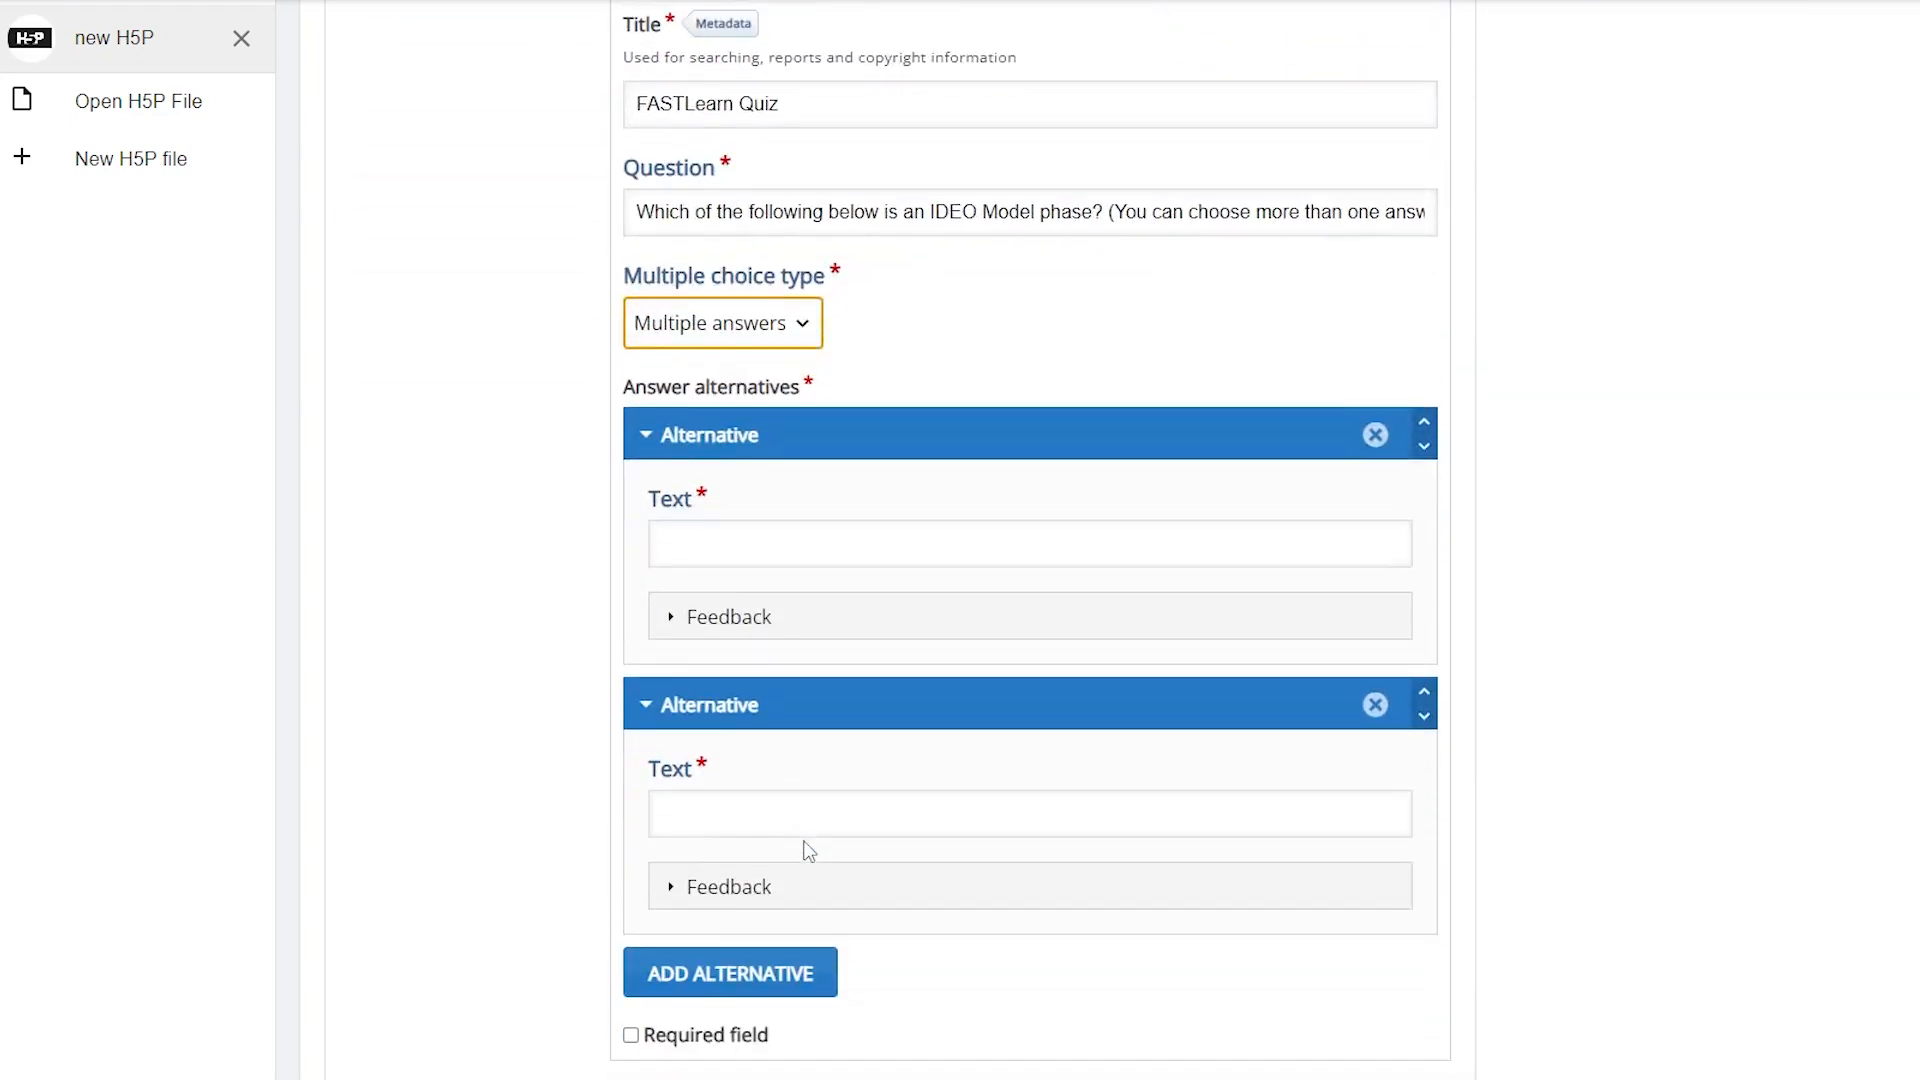
pyautogui.click(731, 533)
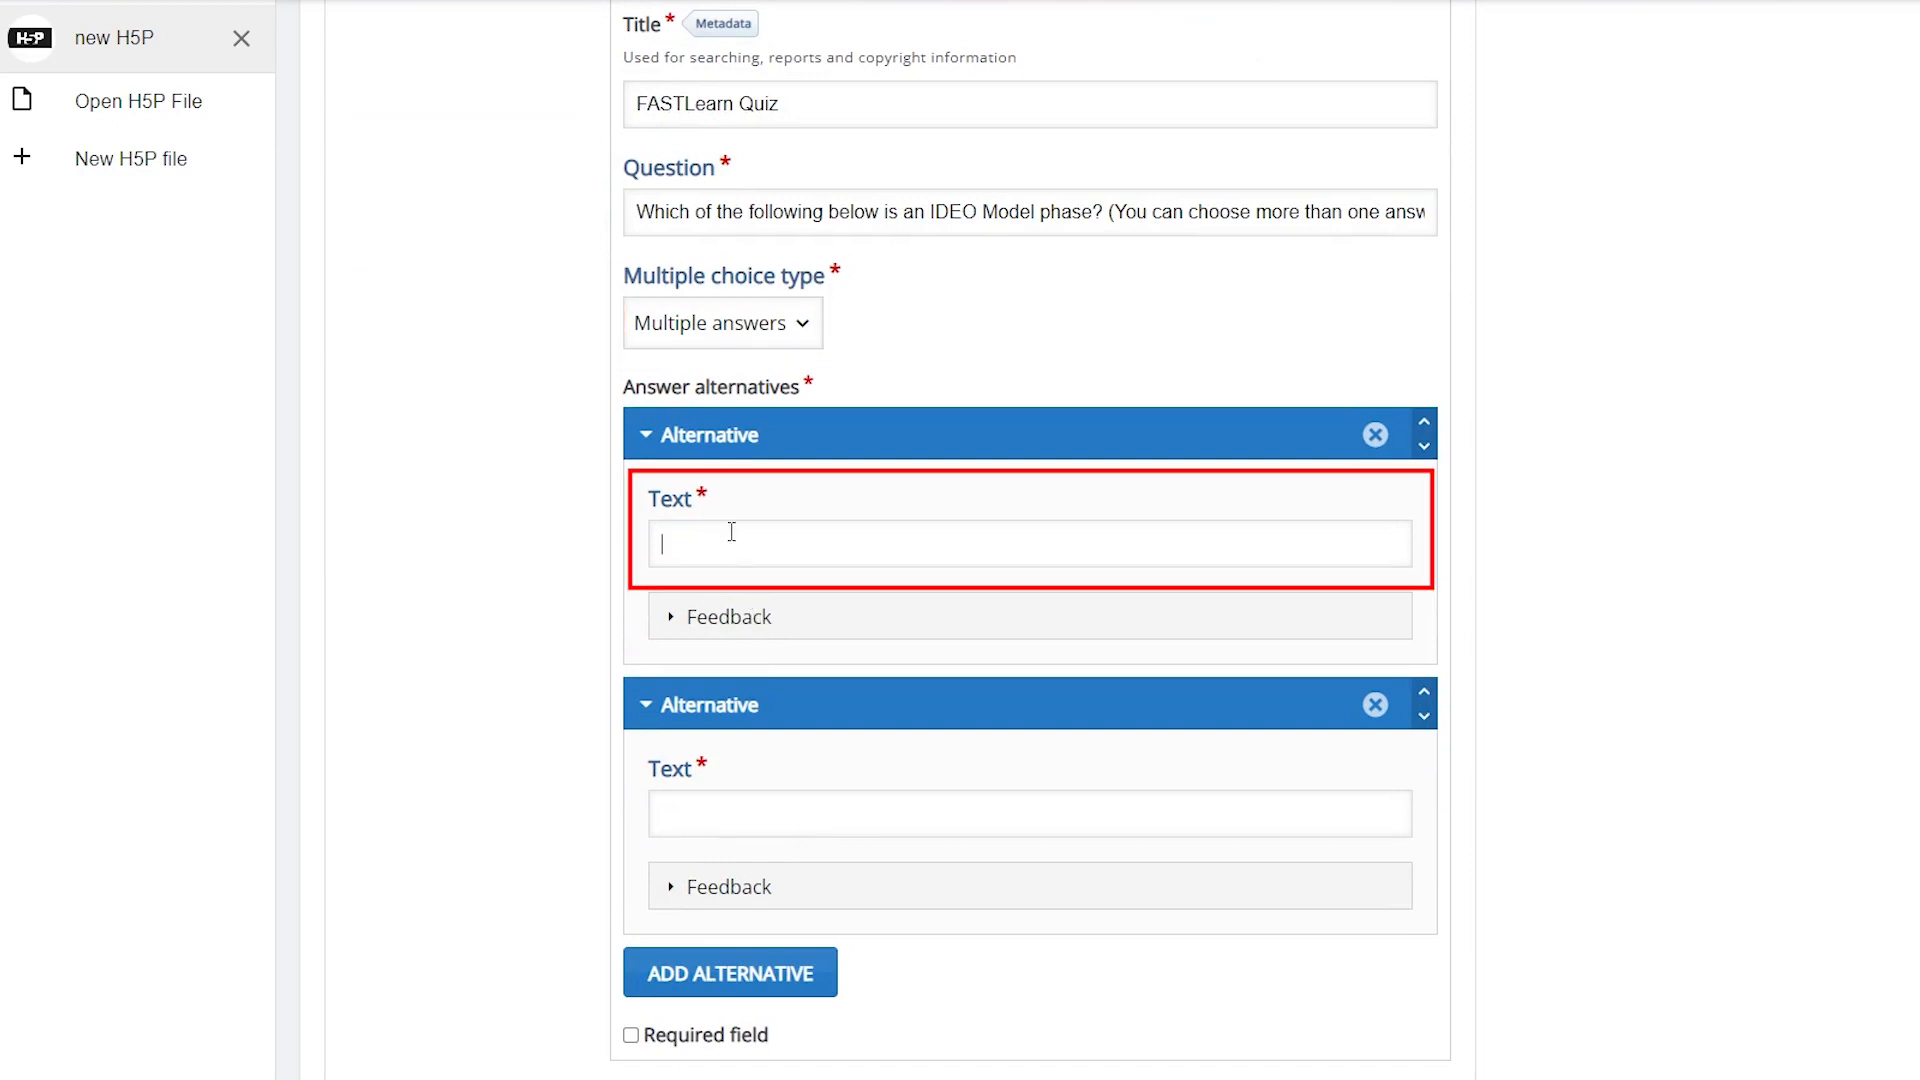
pyautogui.write('Ideate')
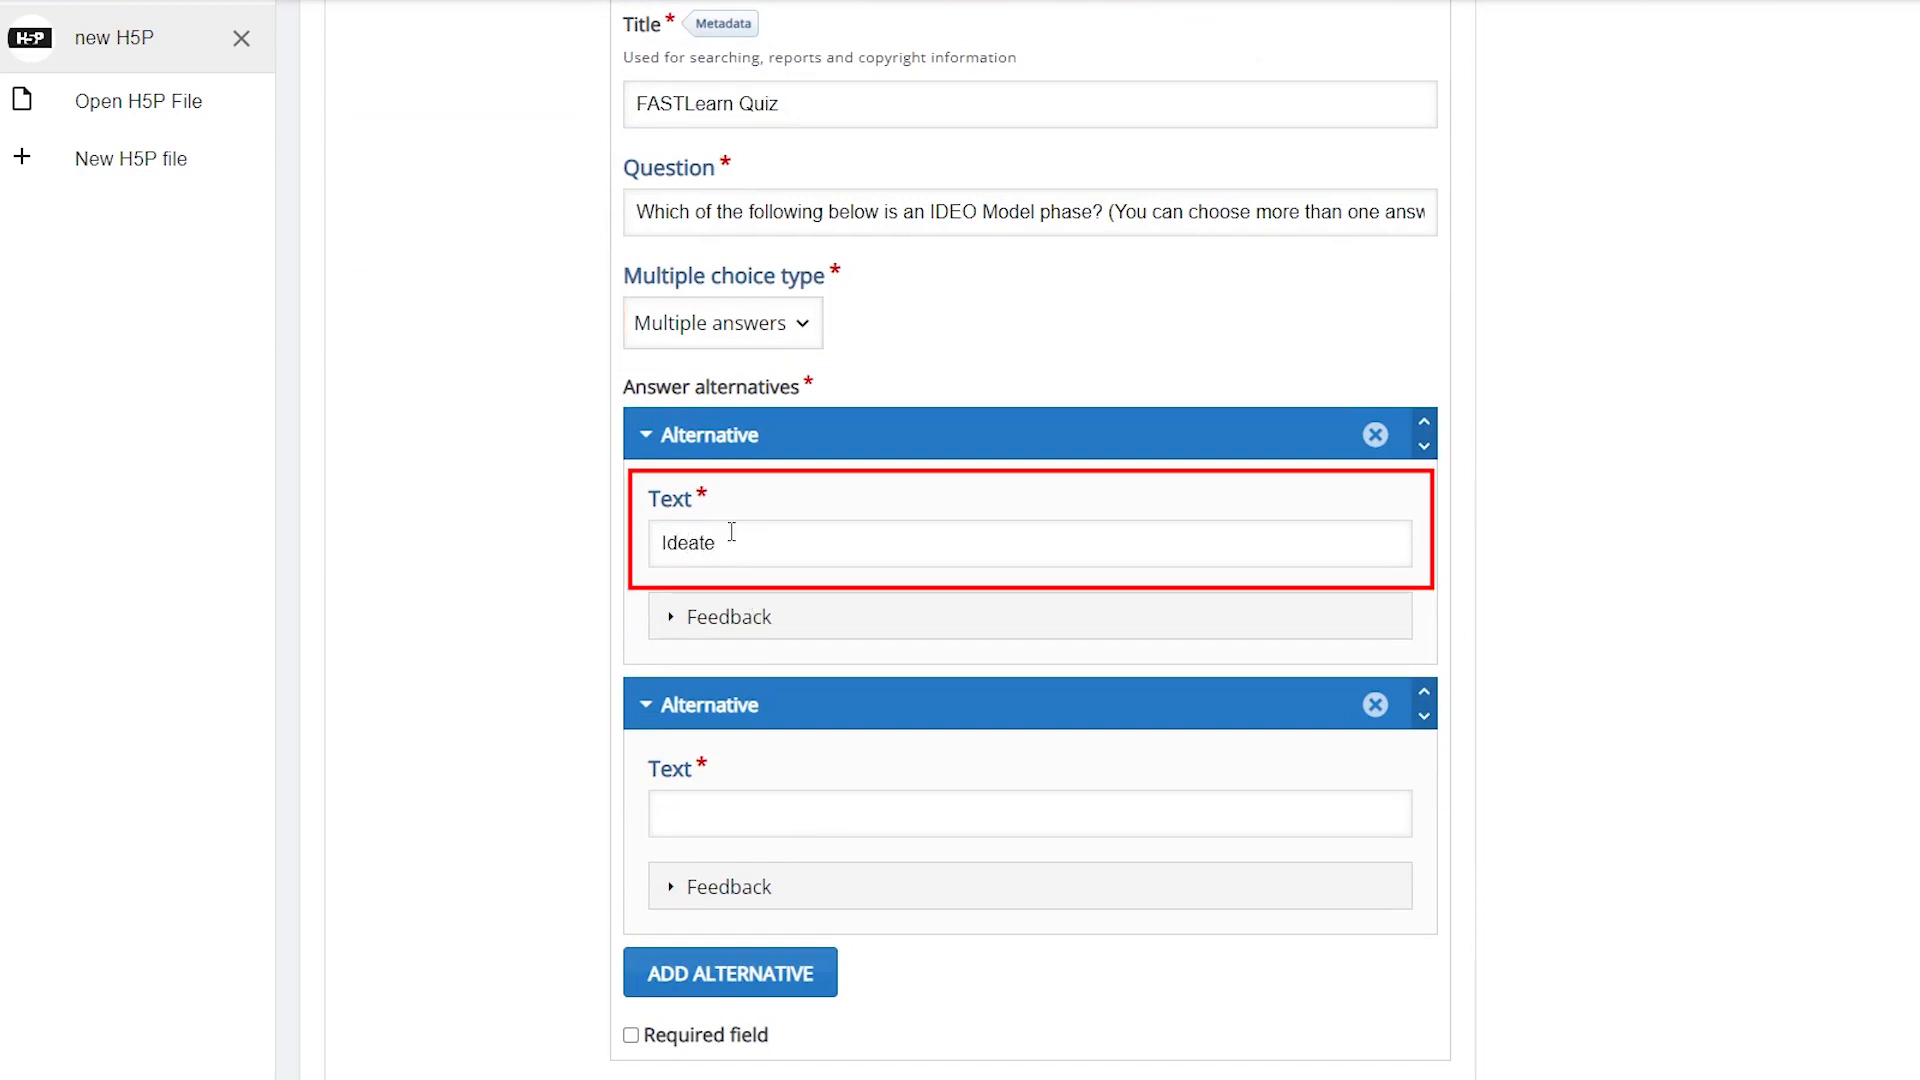
pyautogui.click(671, 620)
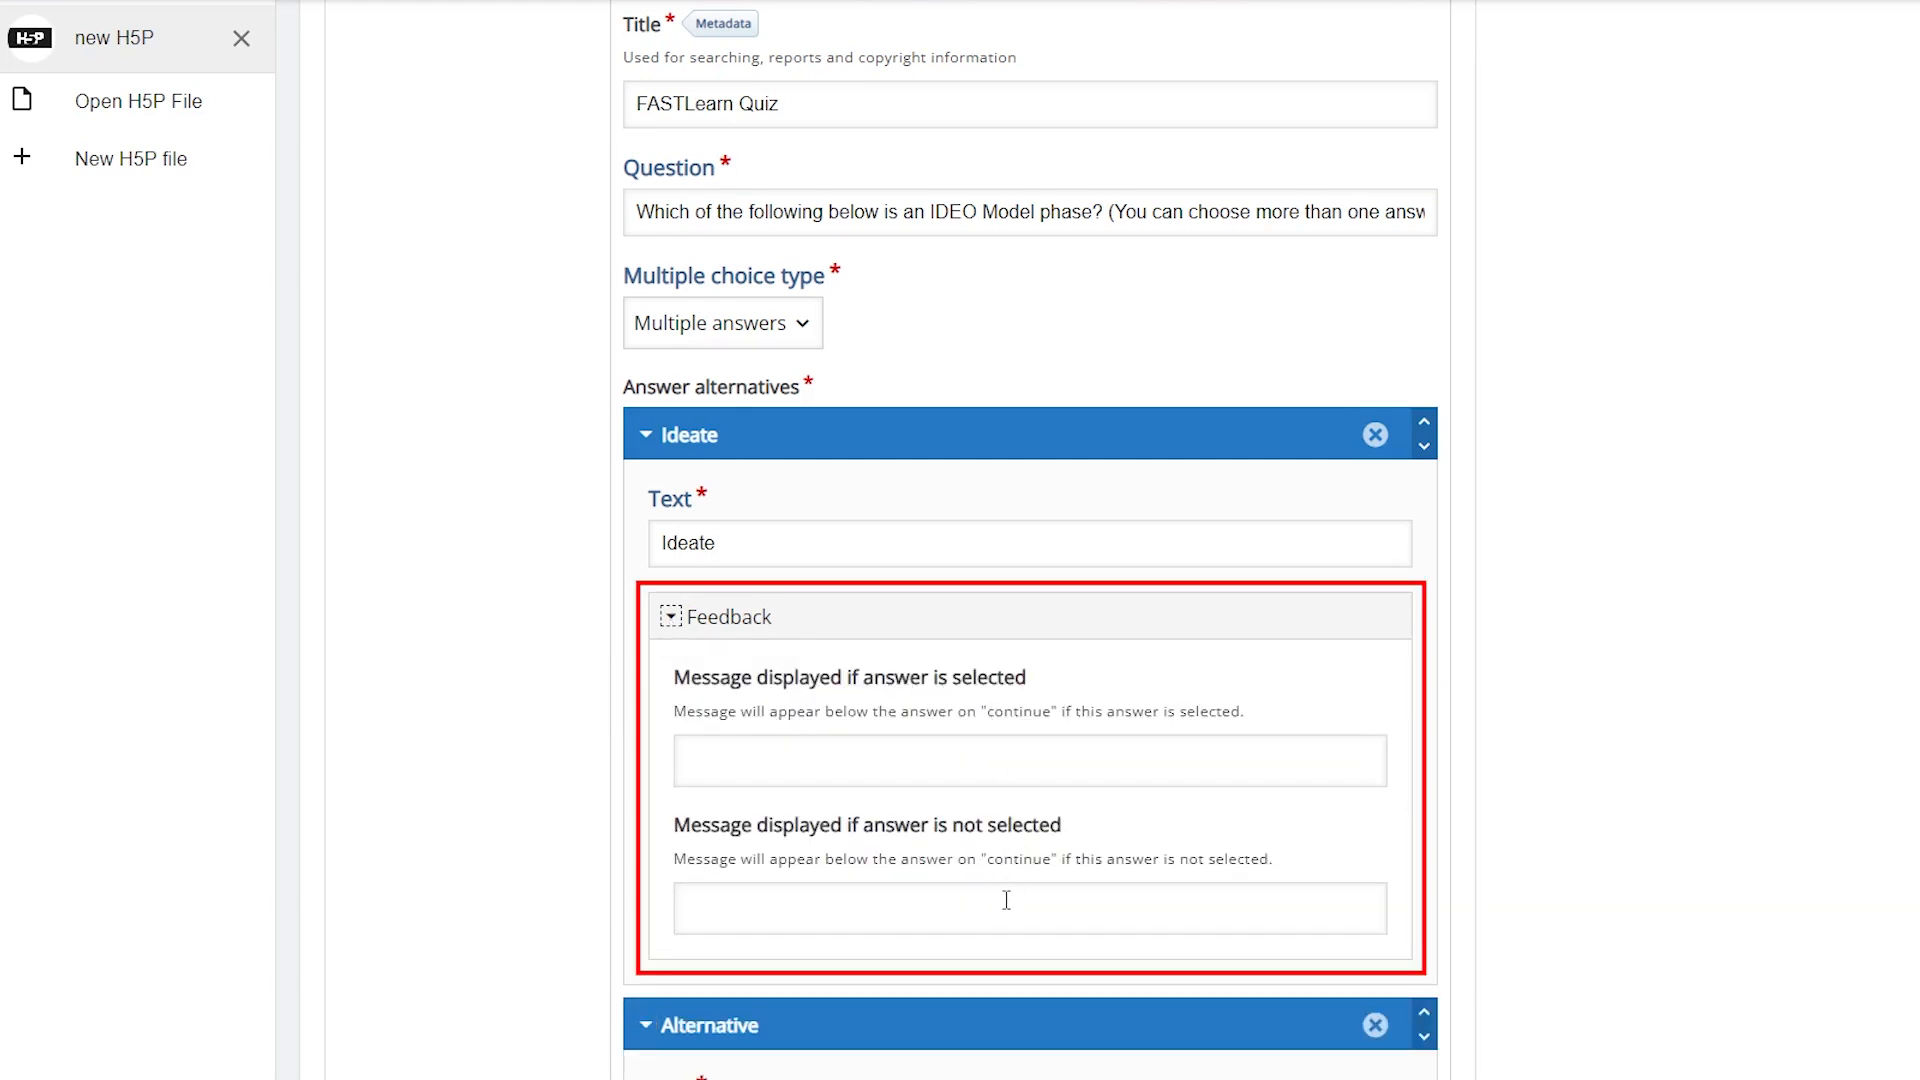
# Add a third answer alternative, and fill in the second as "Emphasize" and the third as "Testing".
pyautogui.scroll(-5, 1006, 900)
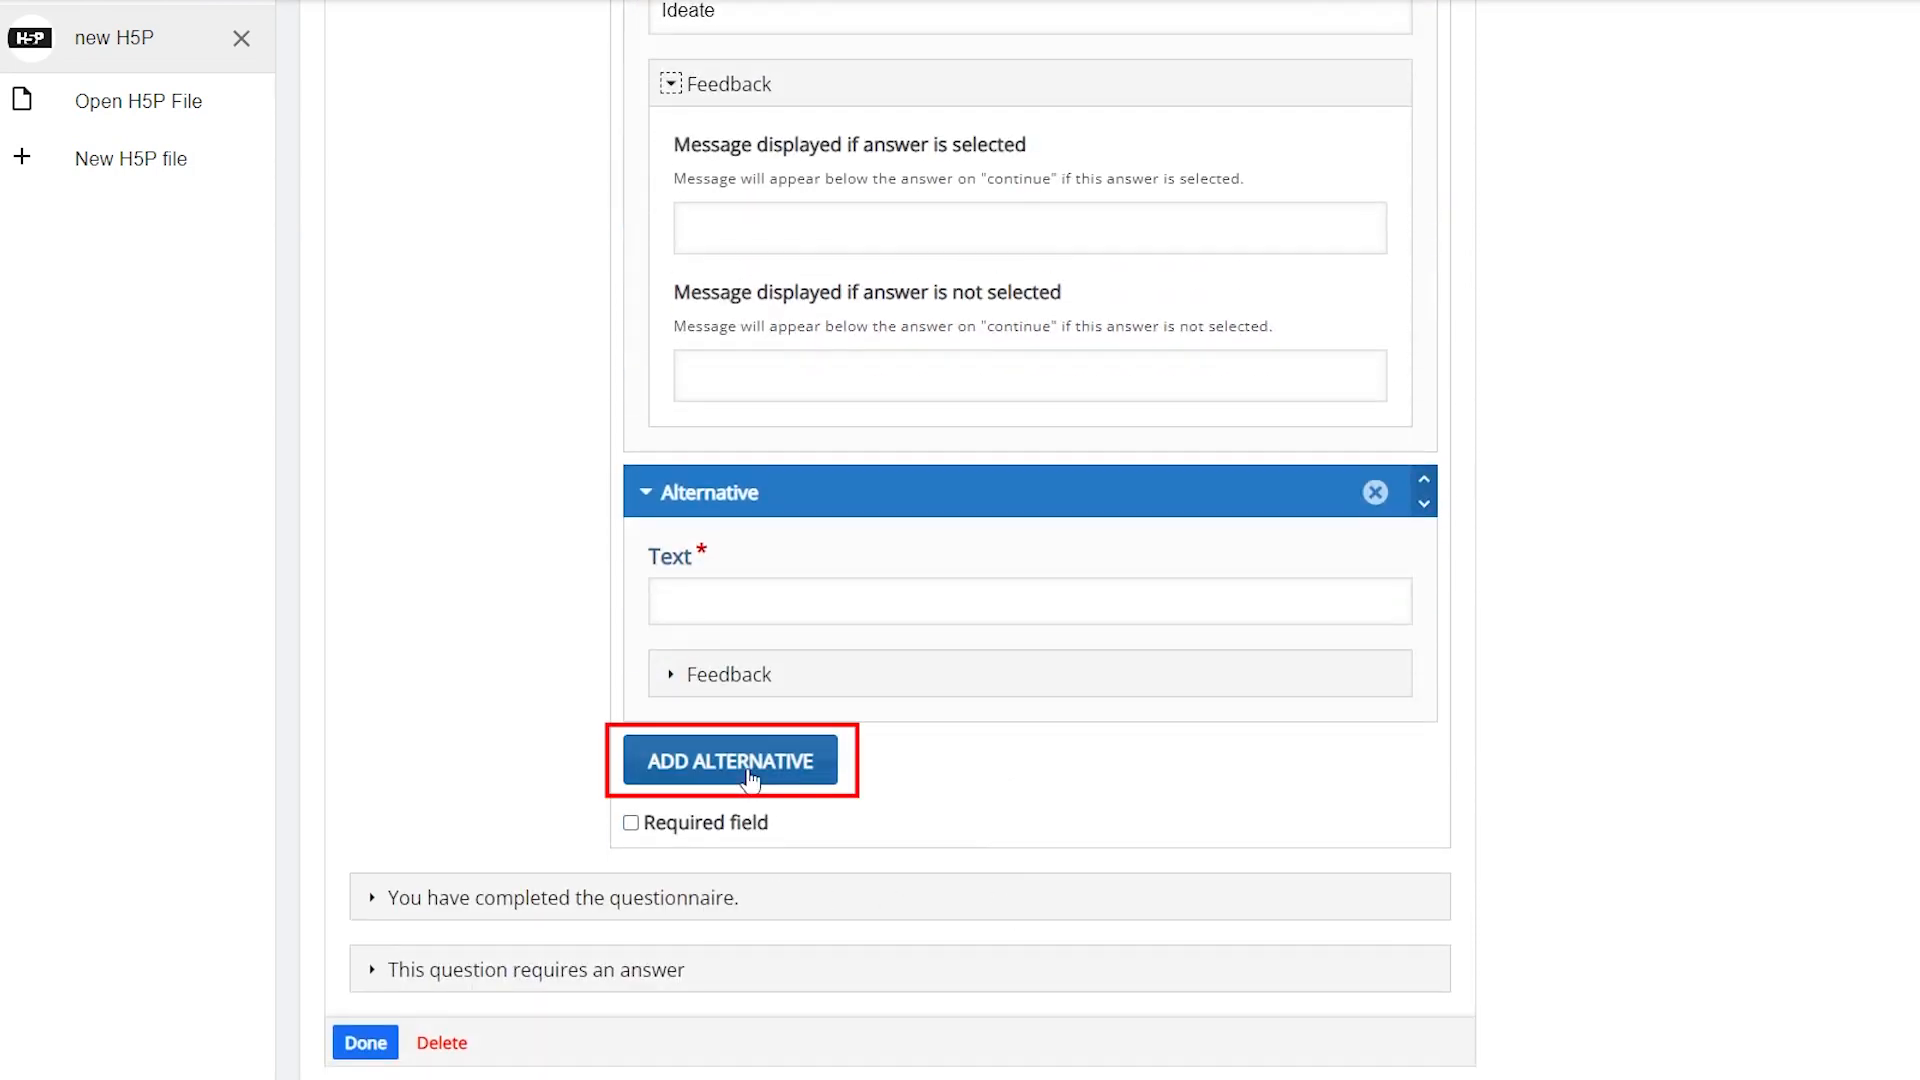
pyautogui.click(750, 778)
pyautogui.click(668, 600)
pyautogui.write('Emph')
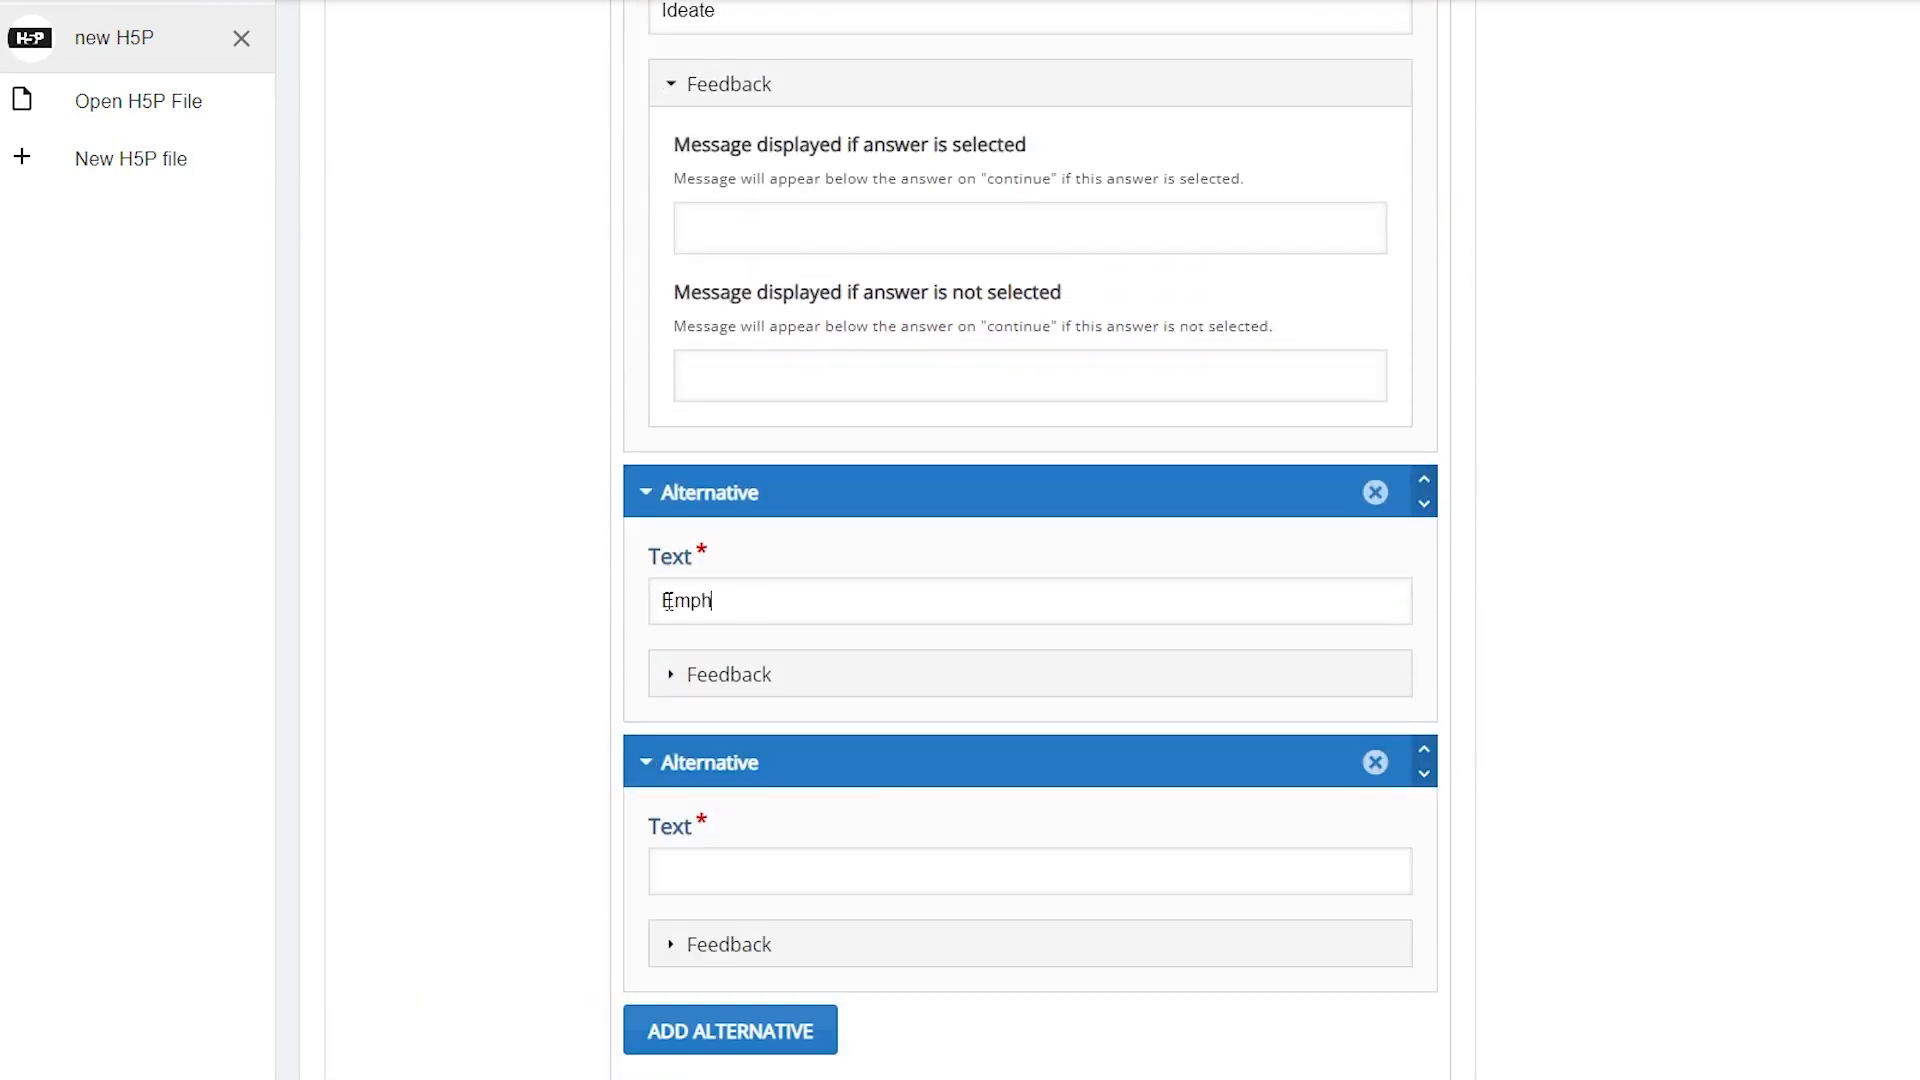
pyautogui.write('asize')
pyautogui.click(746, 881)
pyautogui.write('Testing')
# Make the multiple choice question a required field.
pyautogui.scroll(-3, 748, 882)
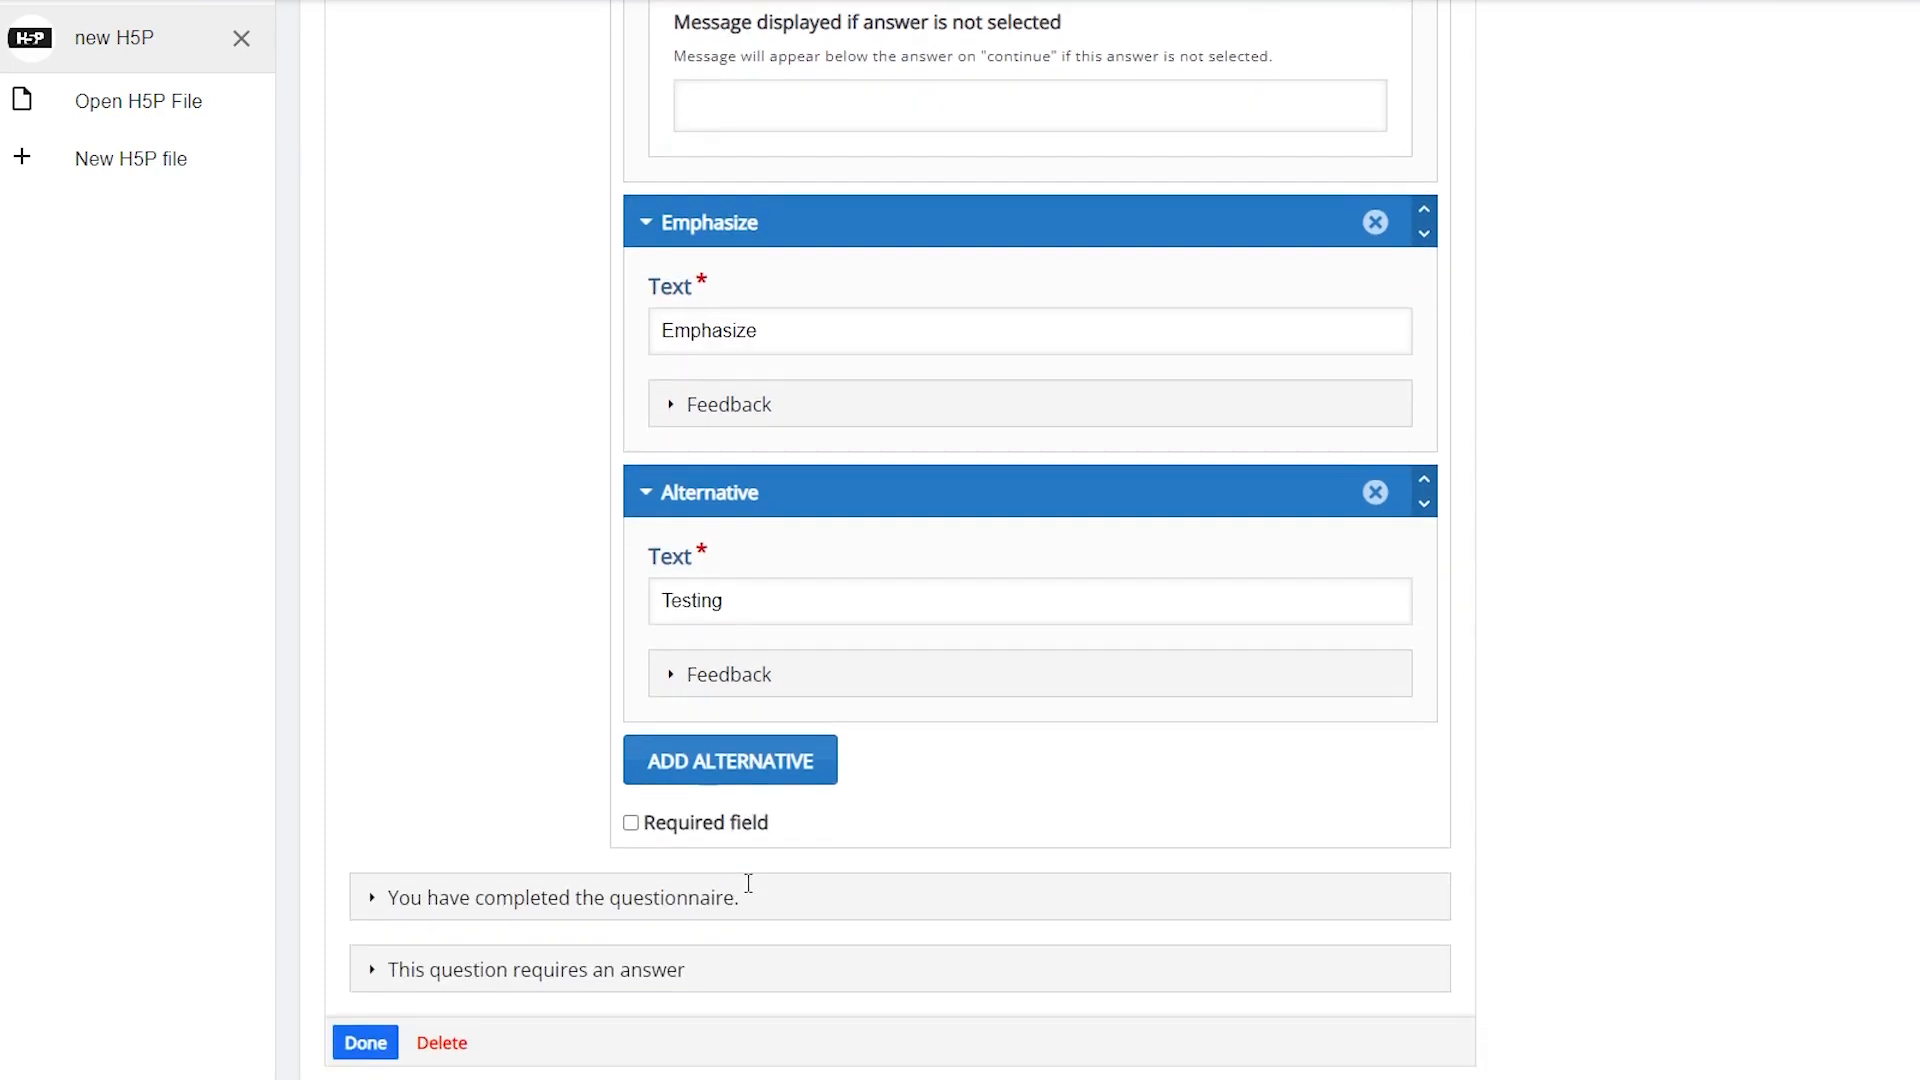
pyautogui.click(631, 825)
pyautogui.scroll(15, 631, 830)
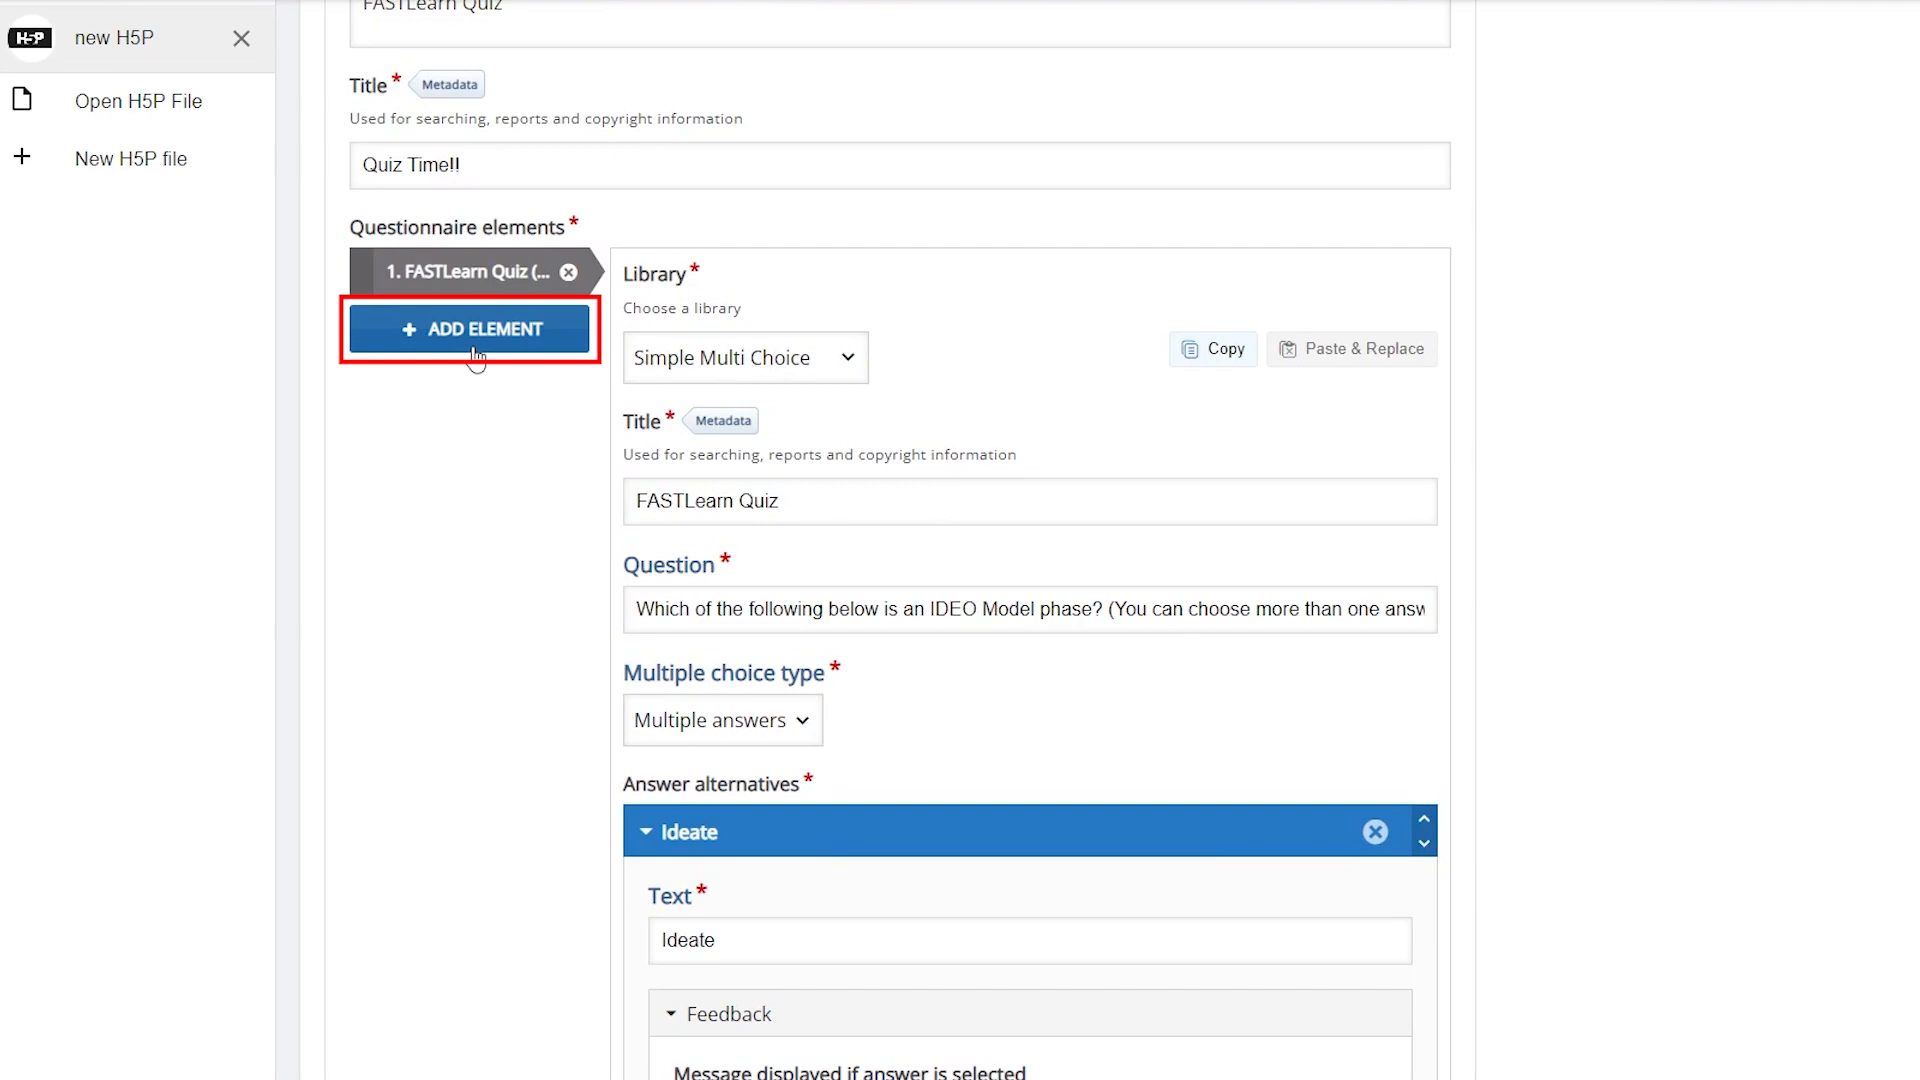
# Expand the questionnaire completion settings and enable the success screen.
pyautogui.scroll(-10, 475, 357)
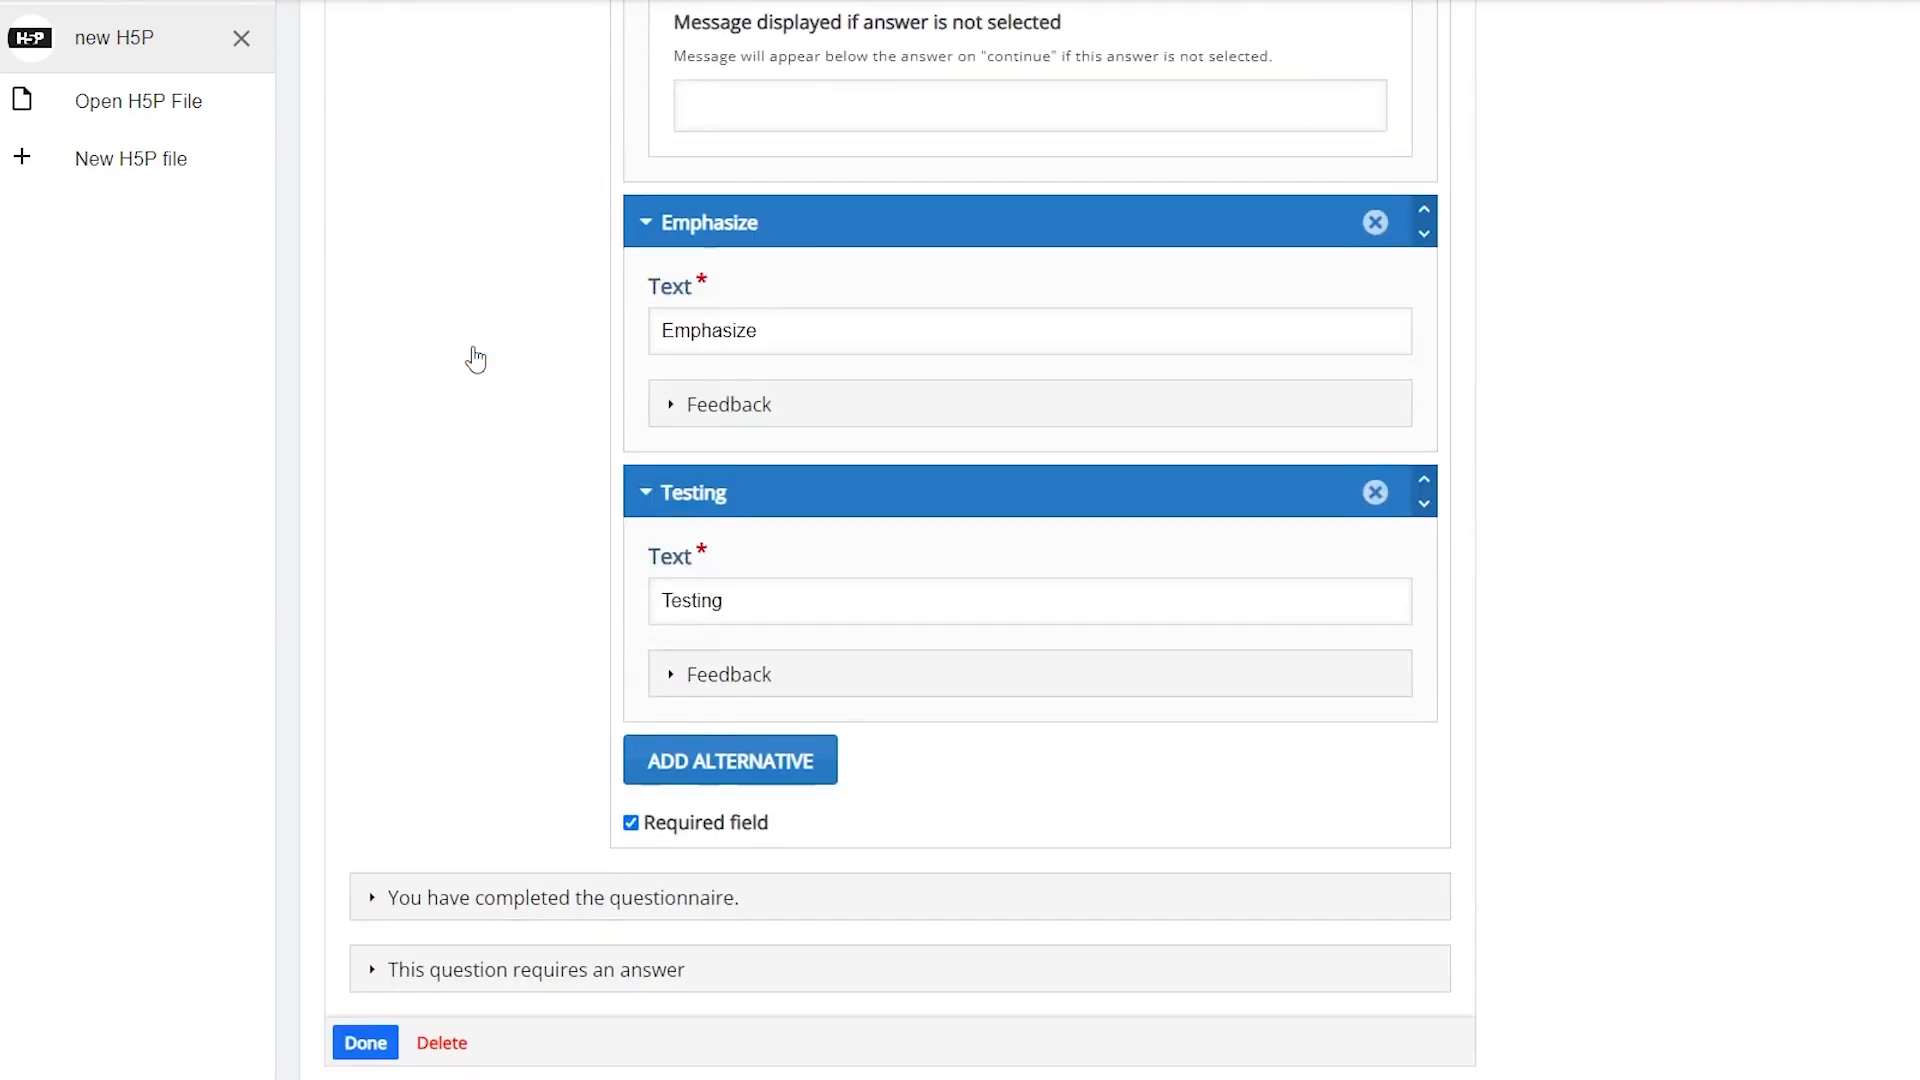
pyautogui.click(373, 898)
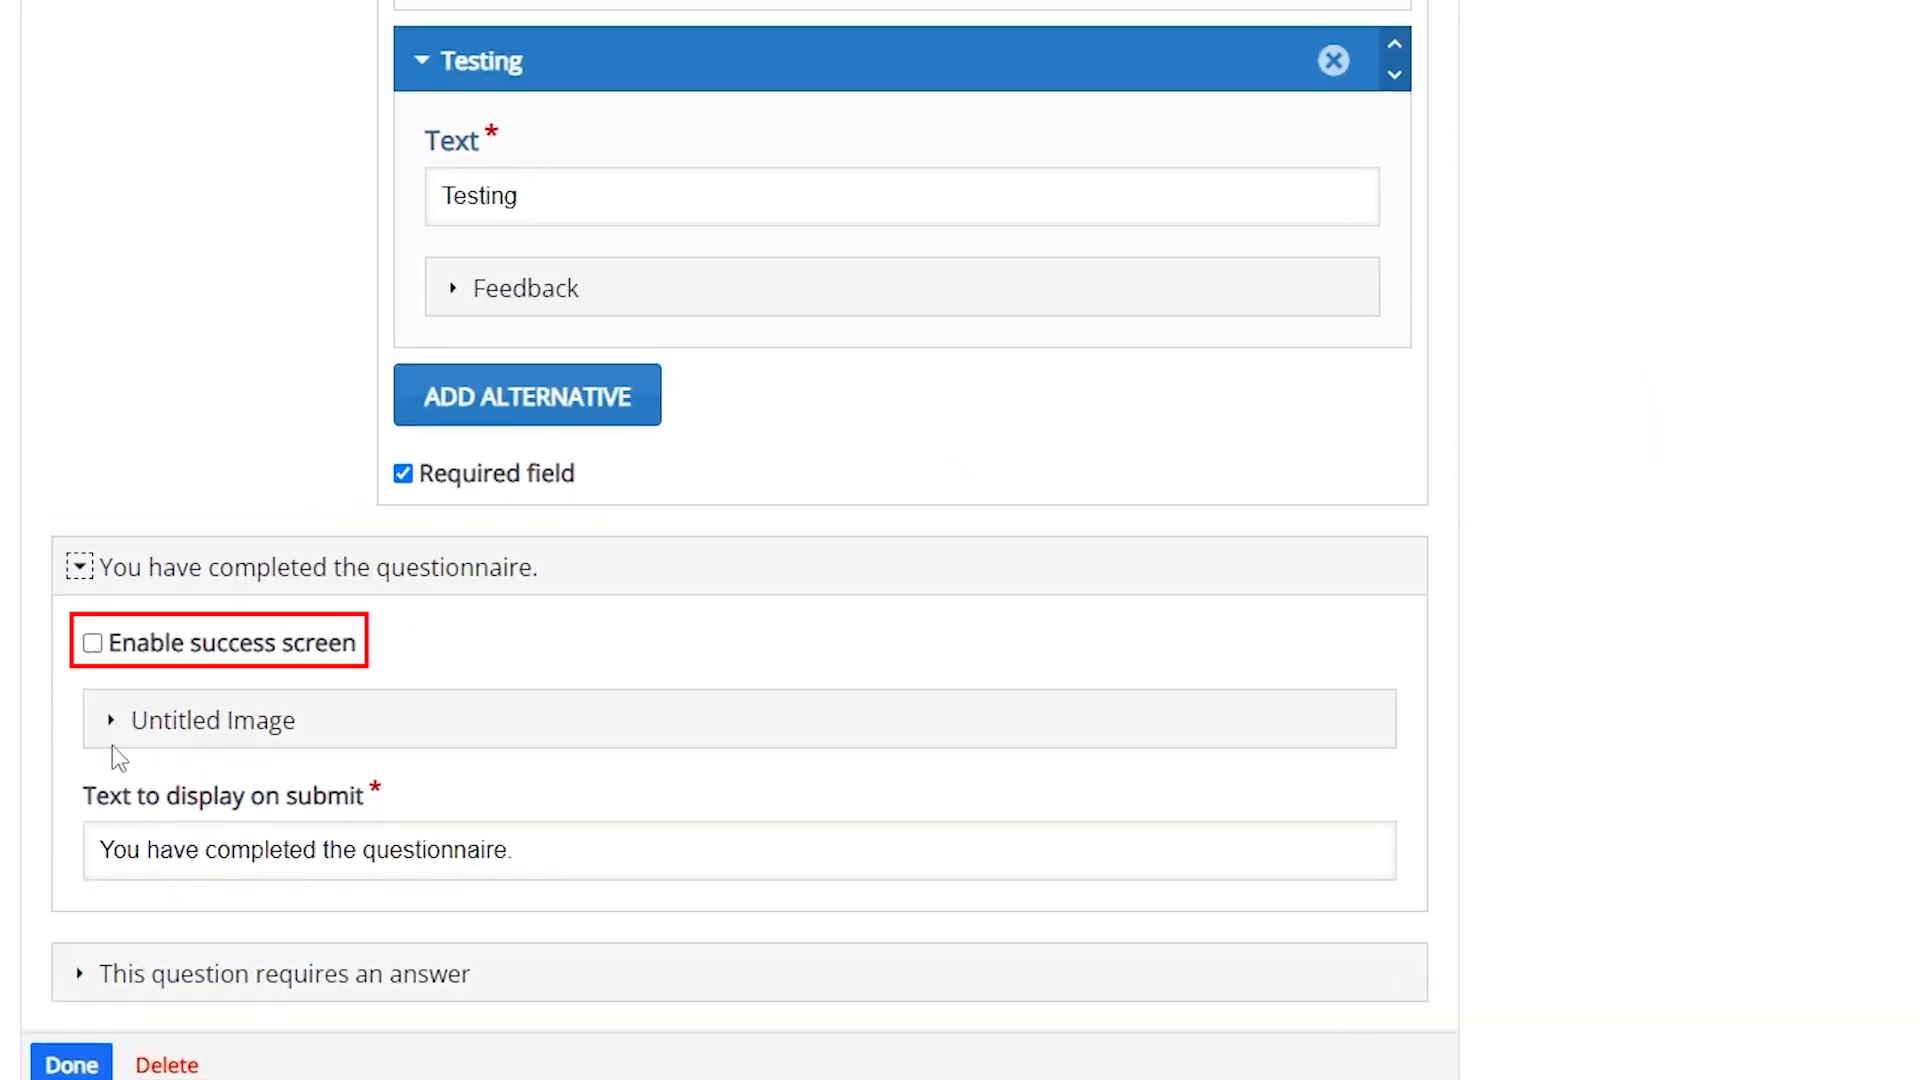
pyautogui.click(93, 644)
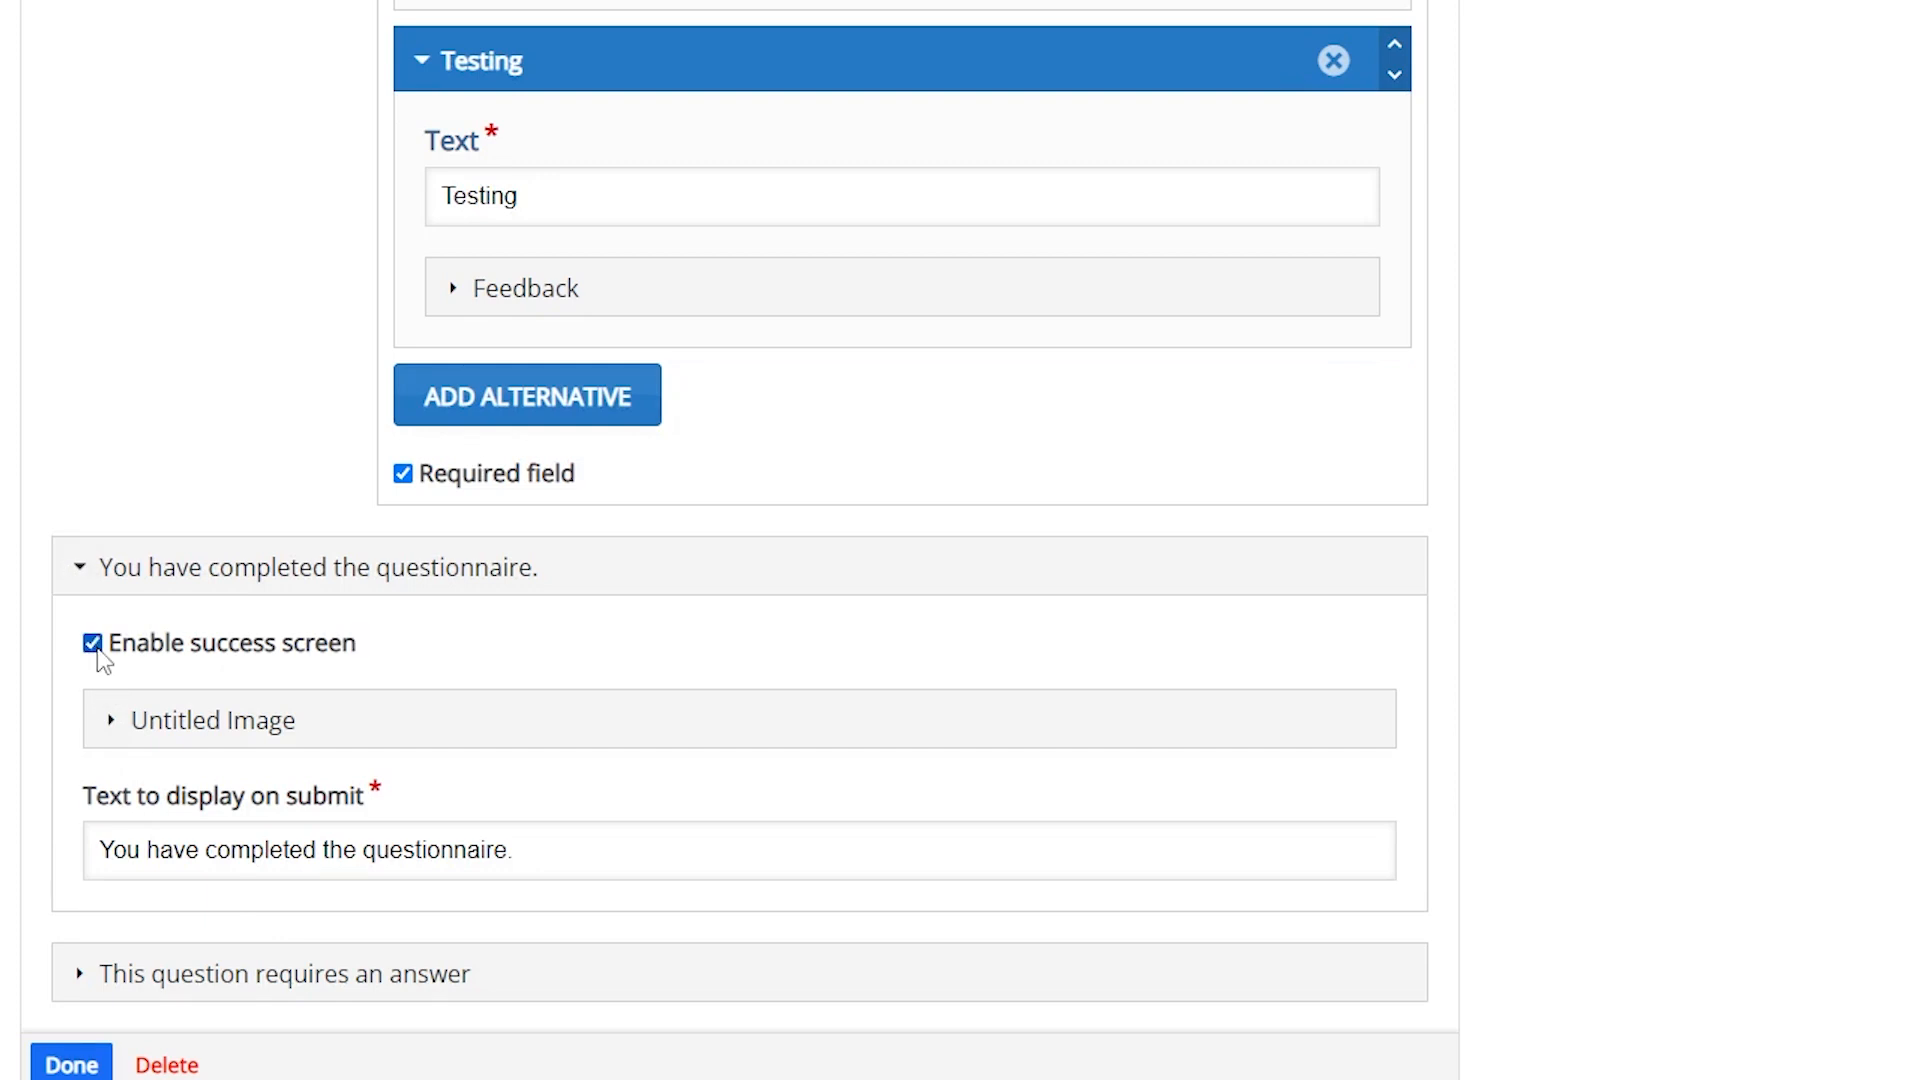
# Add the "FASTLearn Episode 1 Thumbnail" picture as the success screen's image.
pyautogui.click(110, 725)
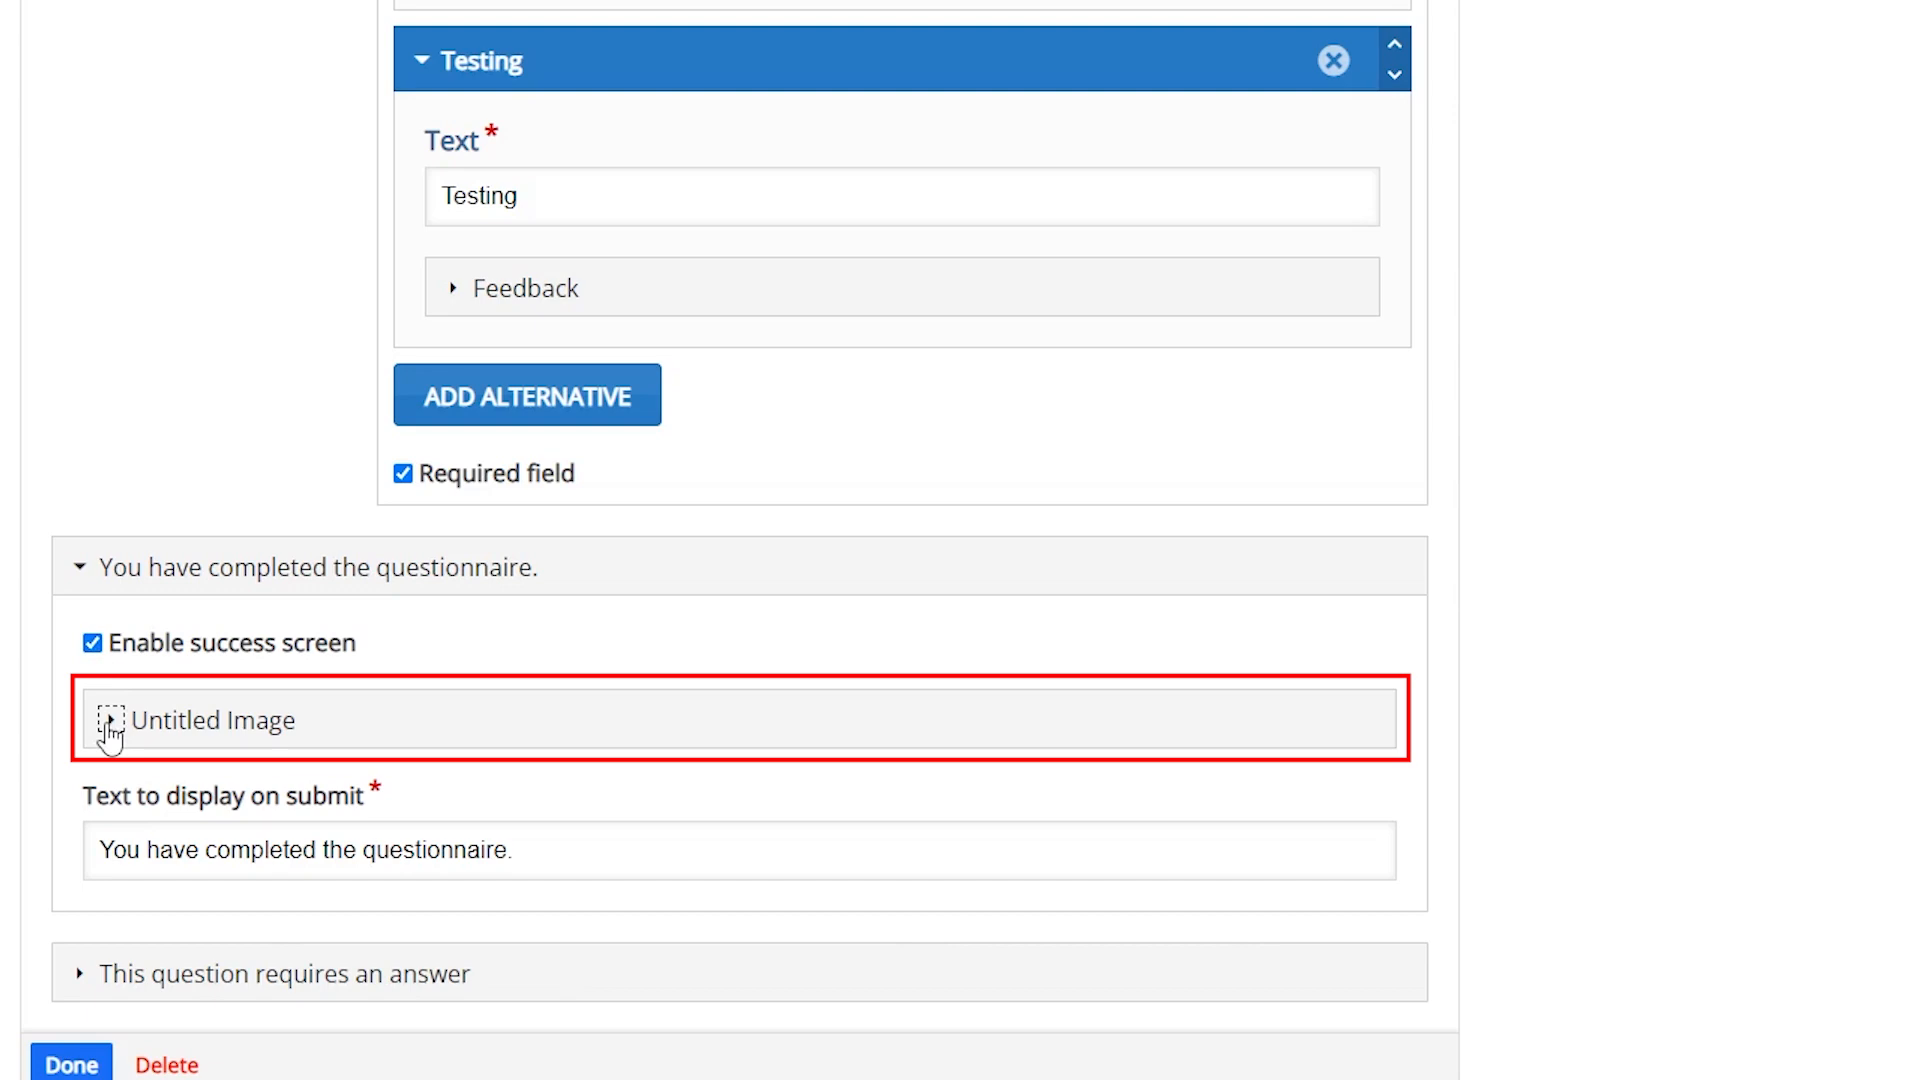
pyautogui.click(108, 722)
pyautogui.scroll(-5, 107, 728)
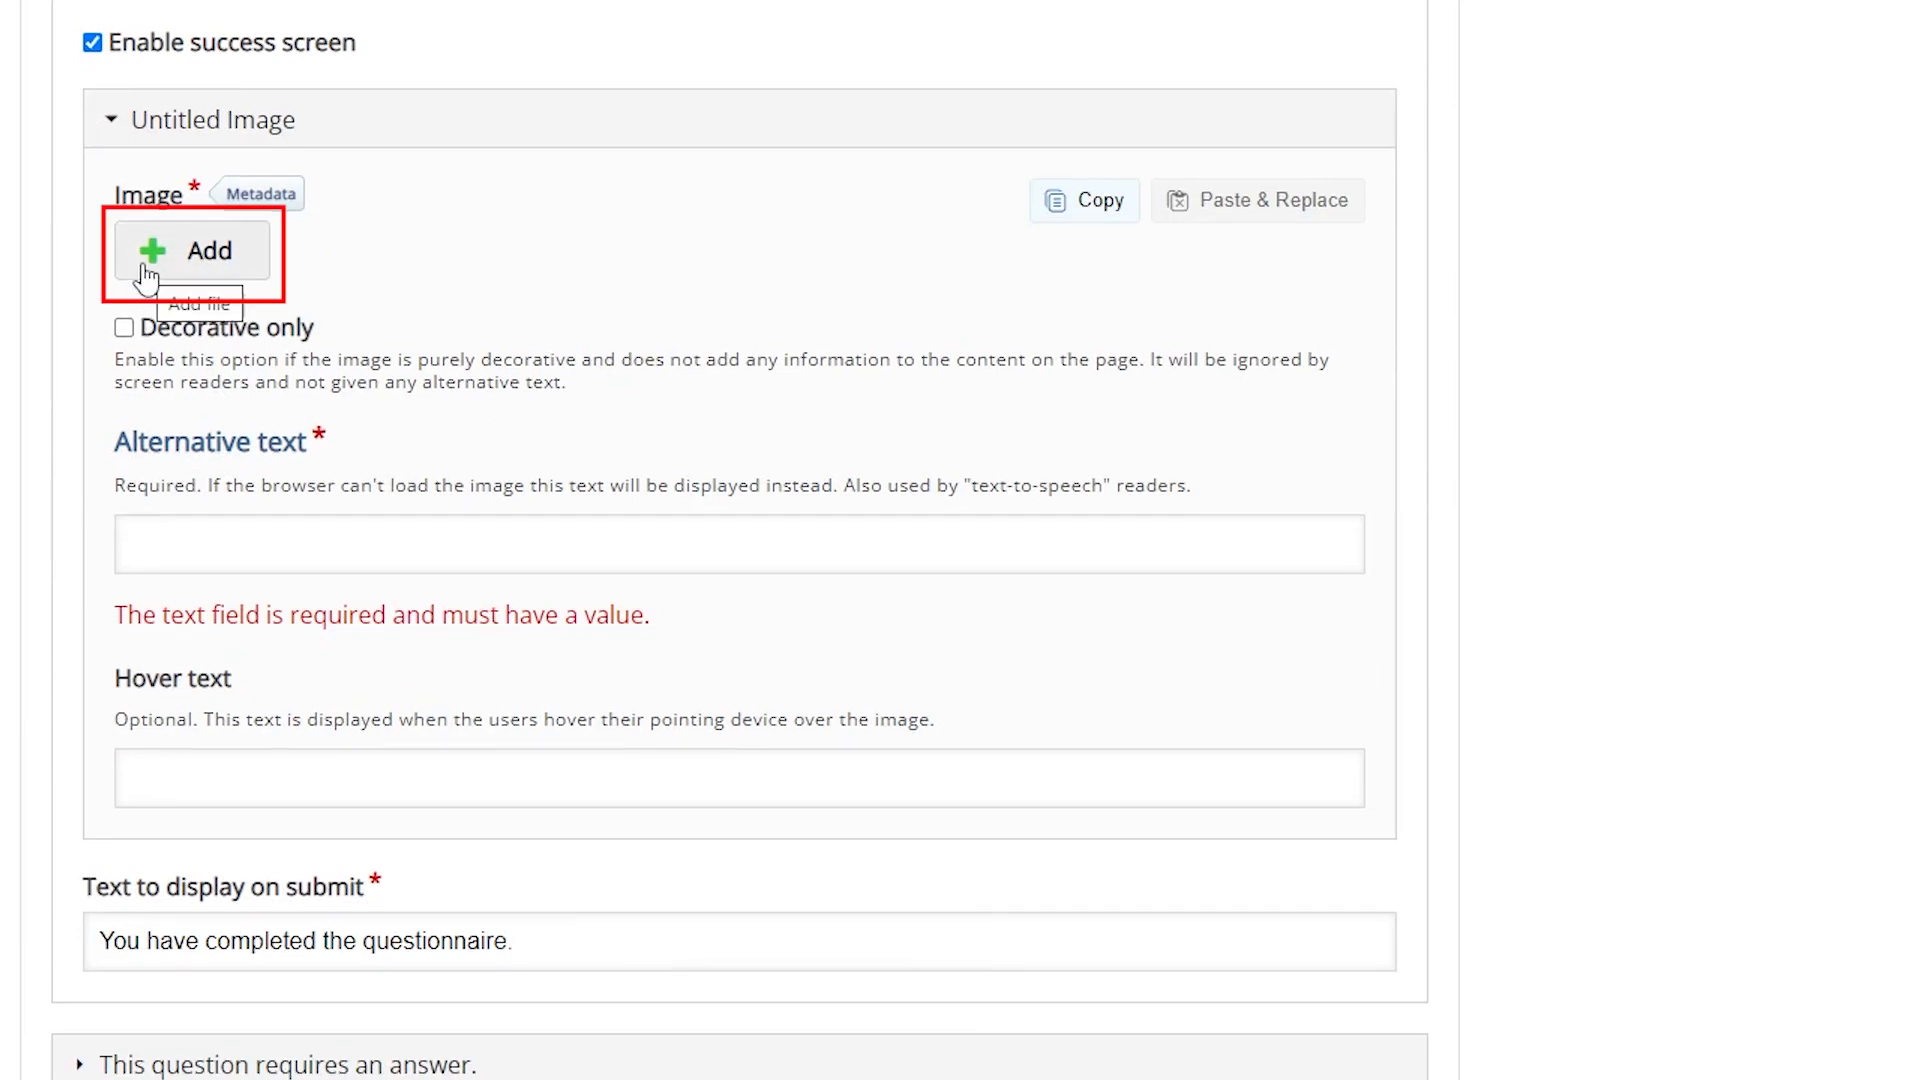
pyautogui.click(146, 262)
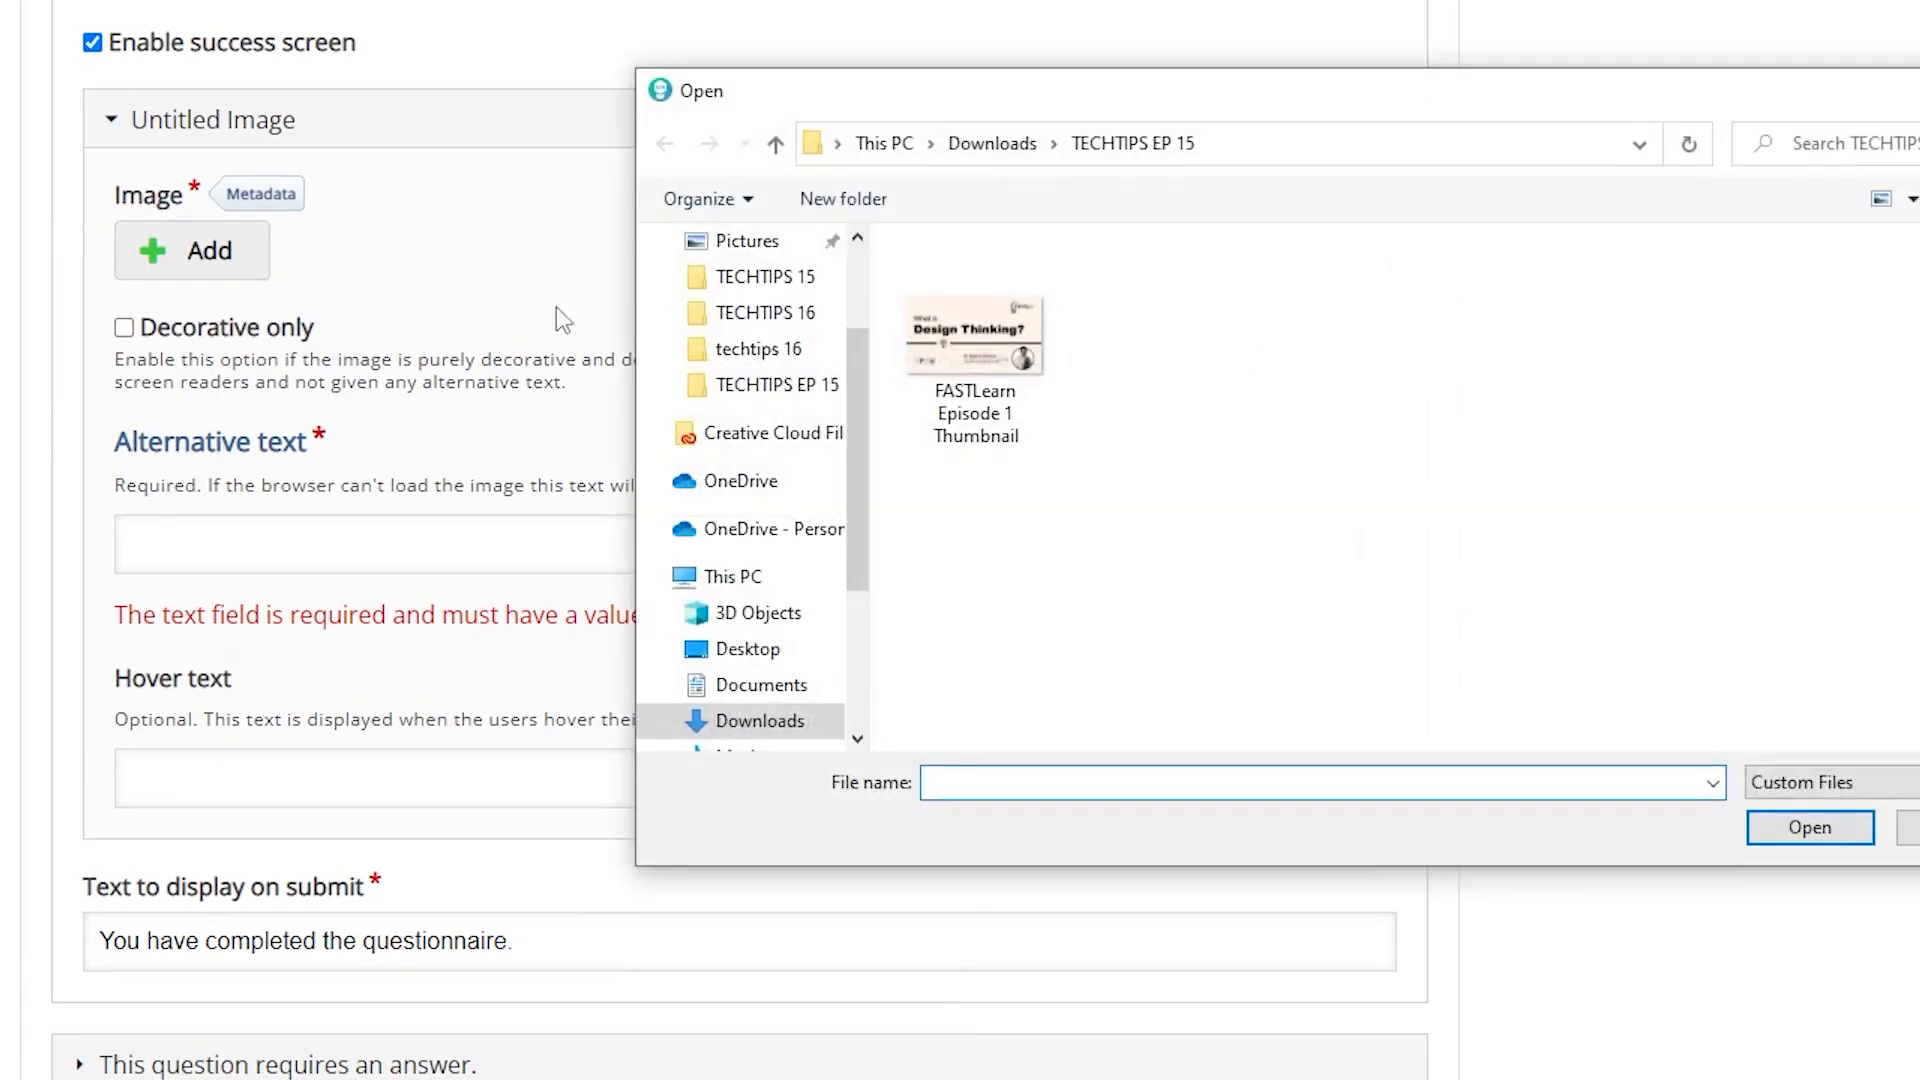
pyautogui.click(962, 356)
pyautogui.click(1809, 828)
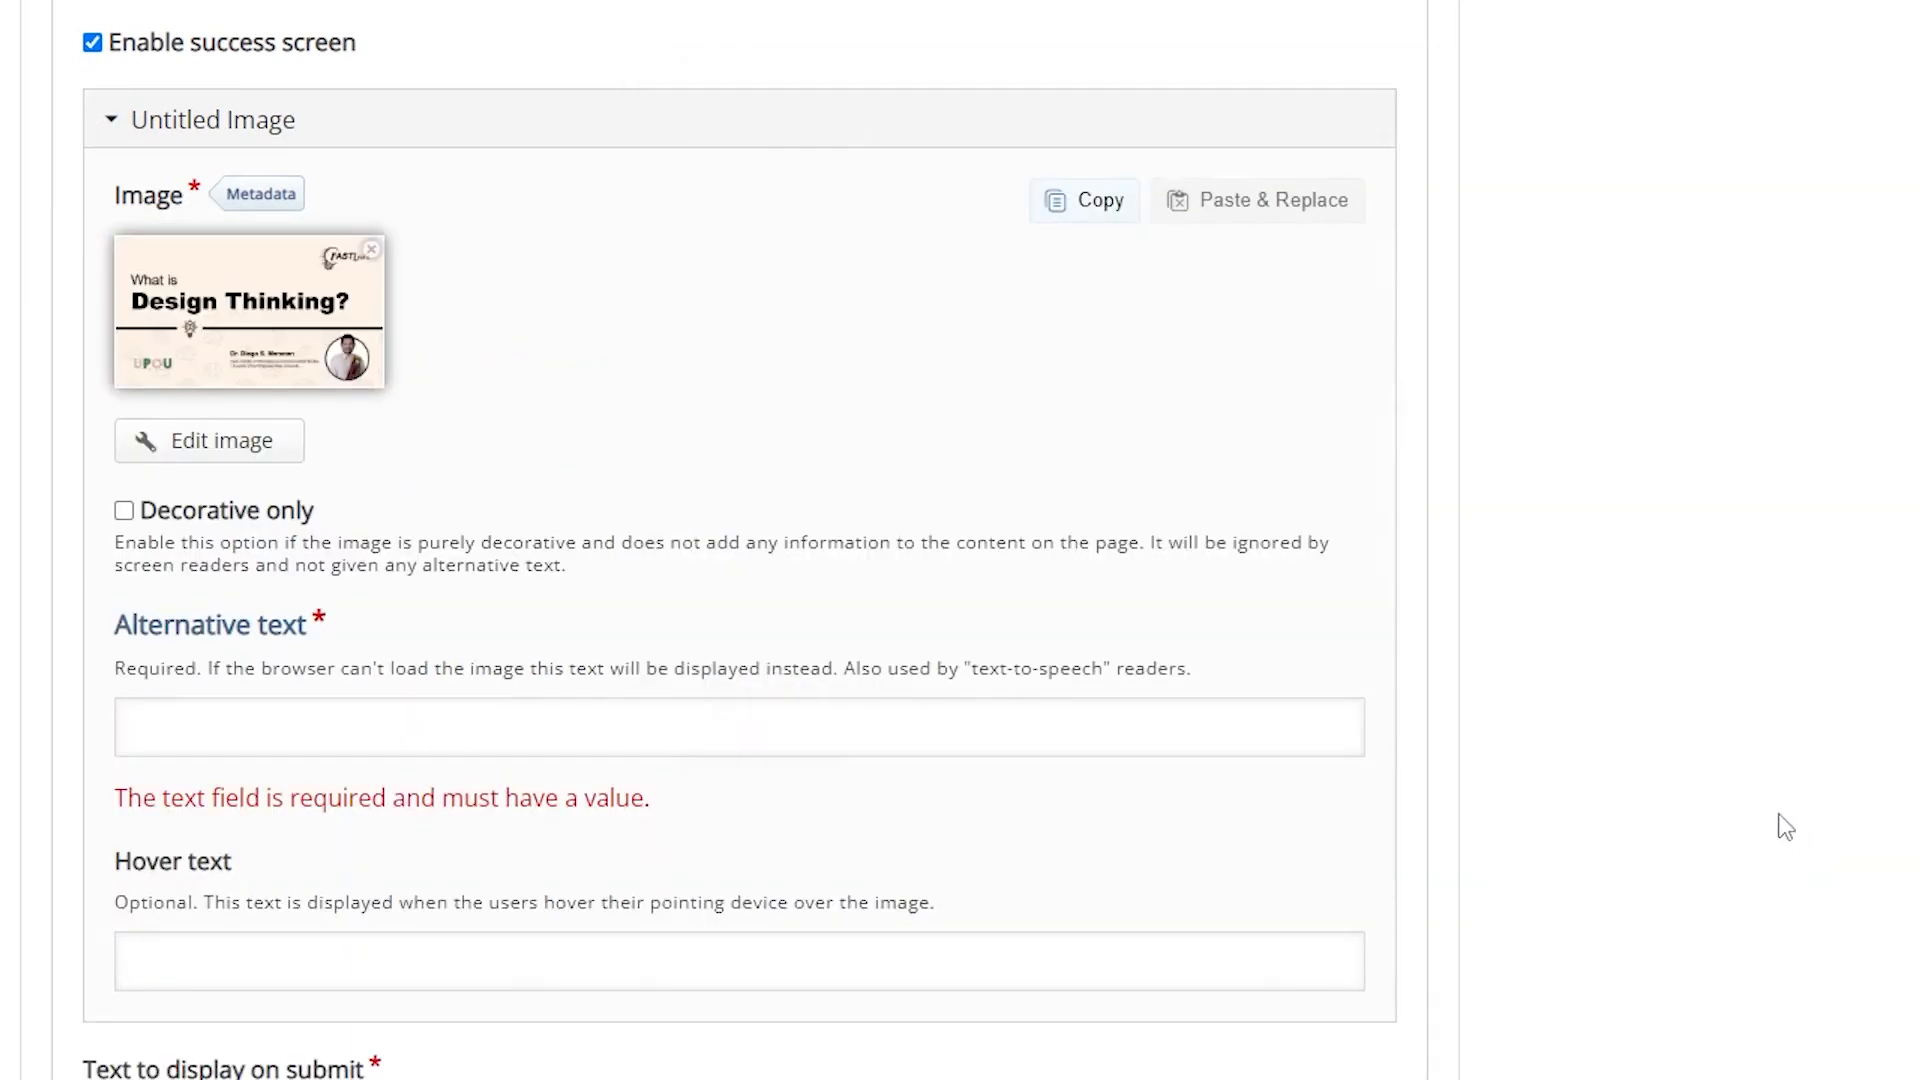
# Keep the image from being decorative only and set its alternative text to "FASTLearn Episode 1 Thumbnail".
pyautogui.click(124, 513)
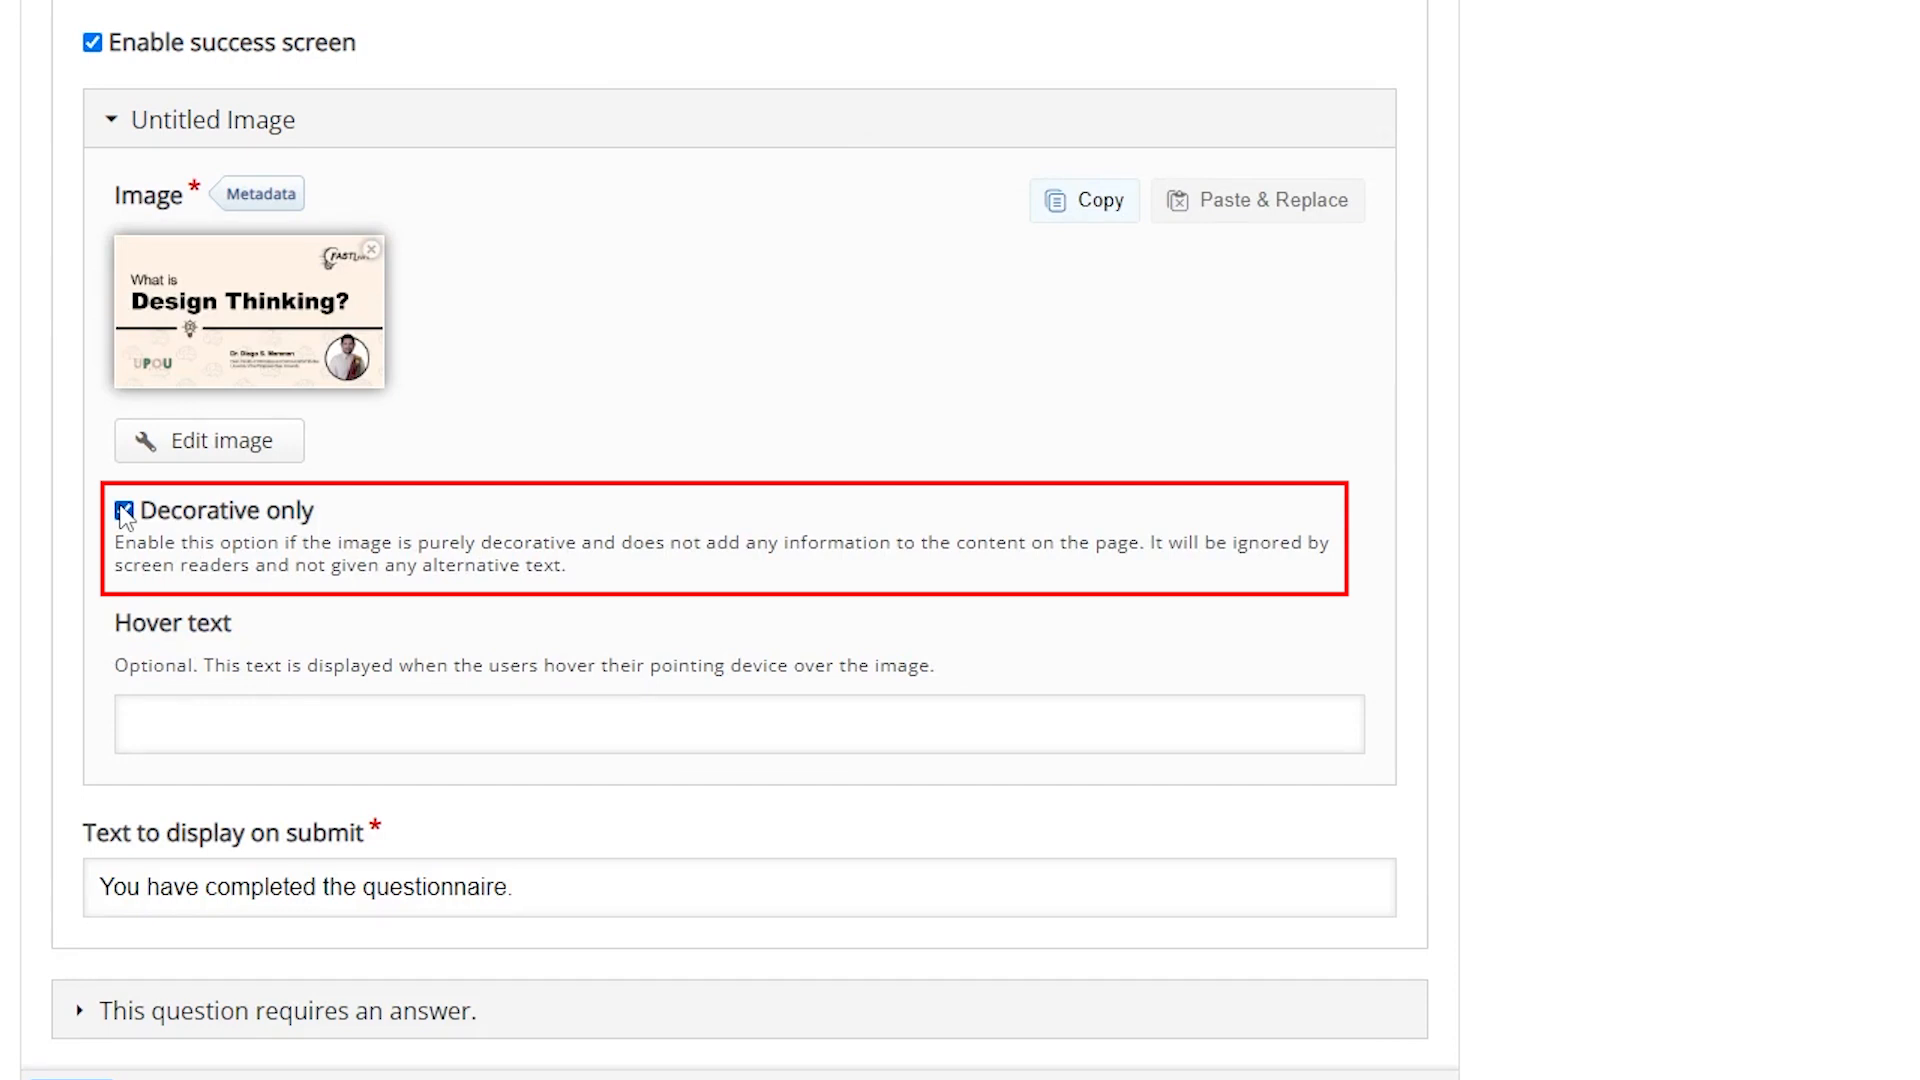
pyautogui.click(124, 513)
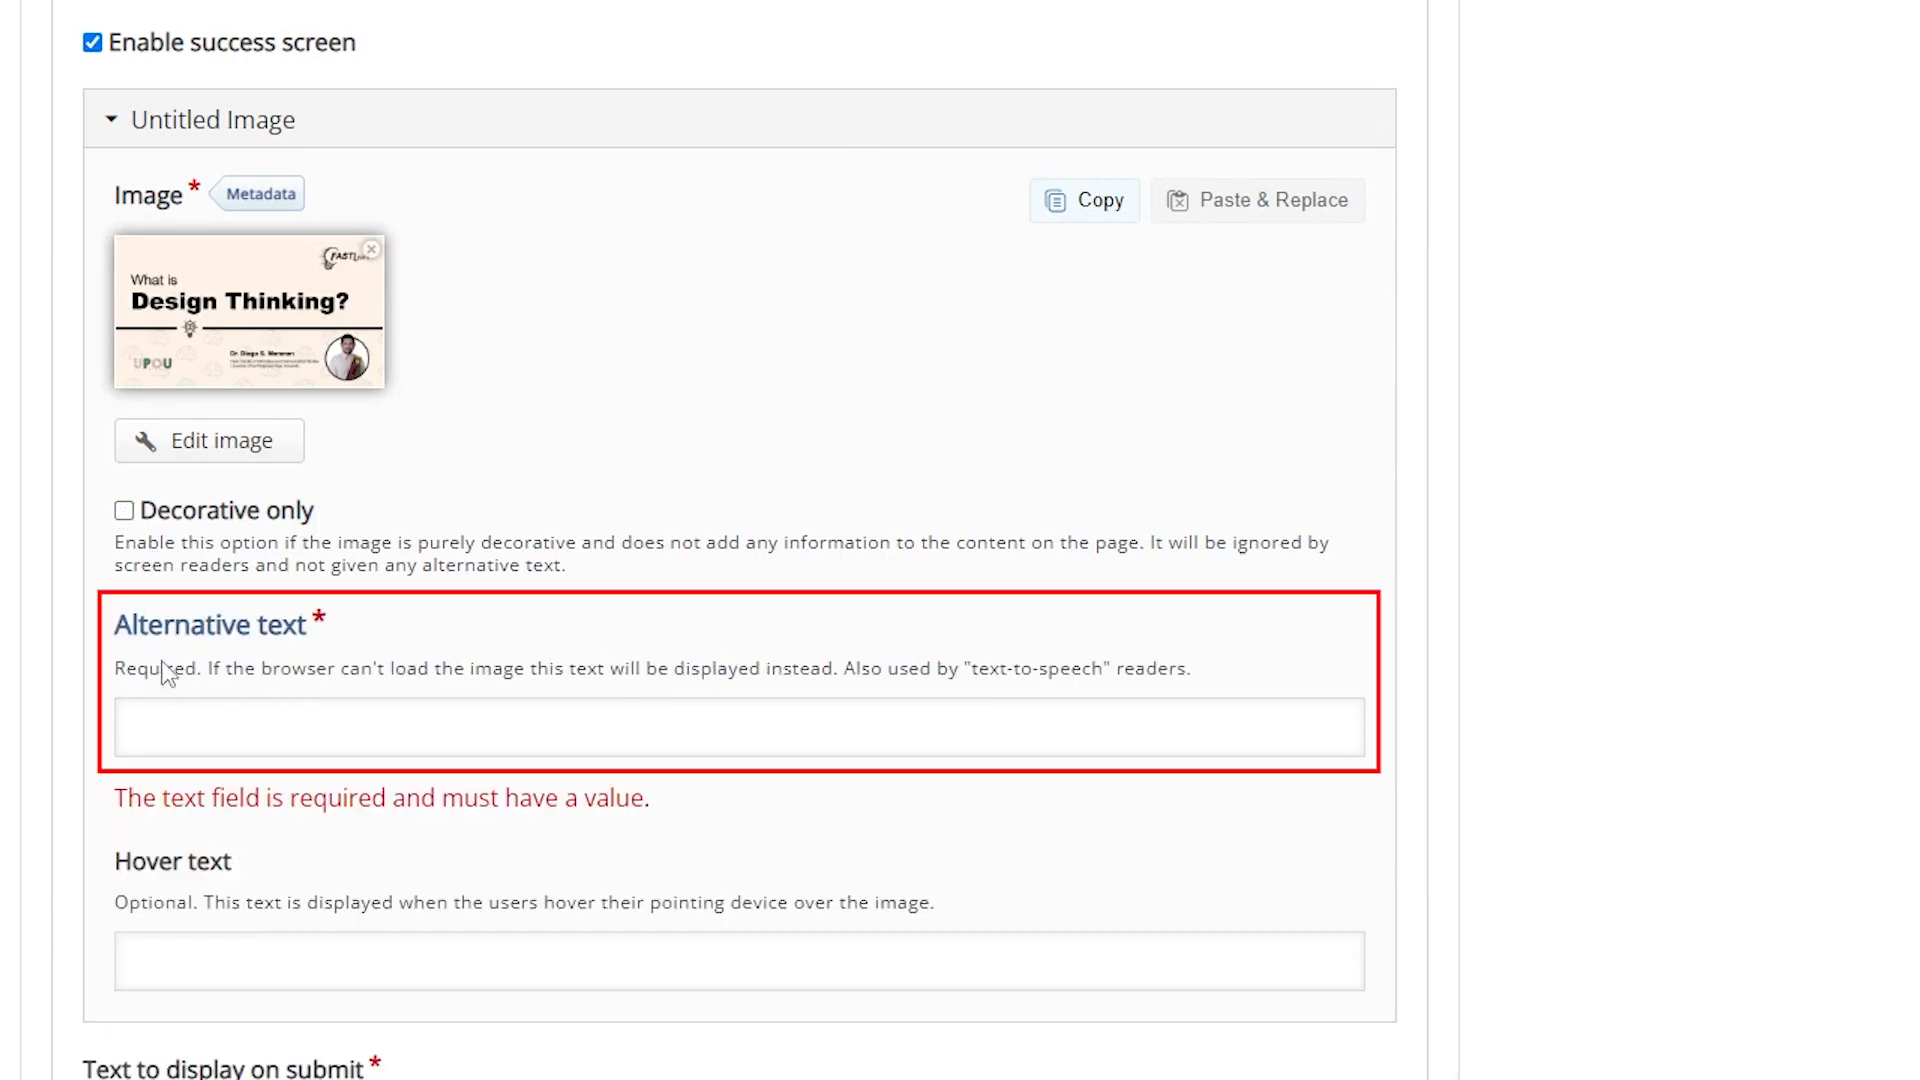
pyautogui.click(164, 729)
pyautogui.write('FASTLearn Ep')
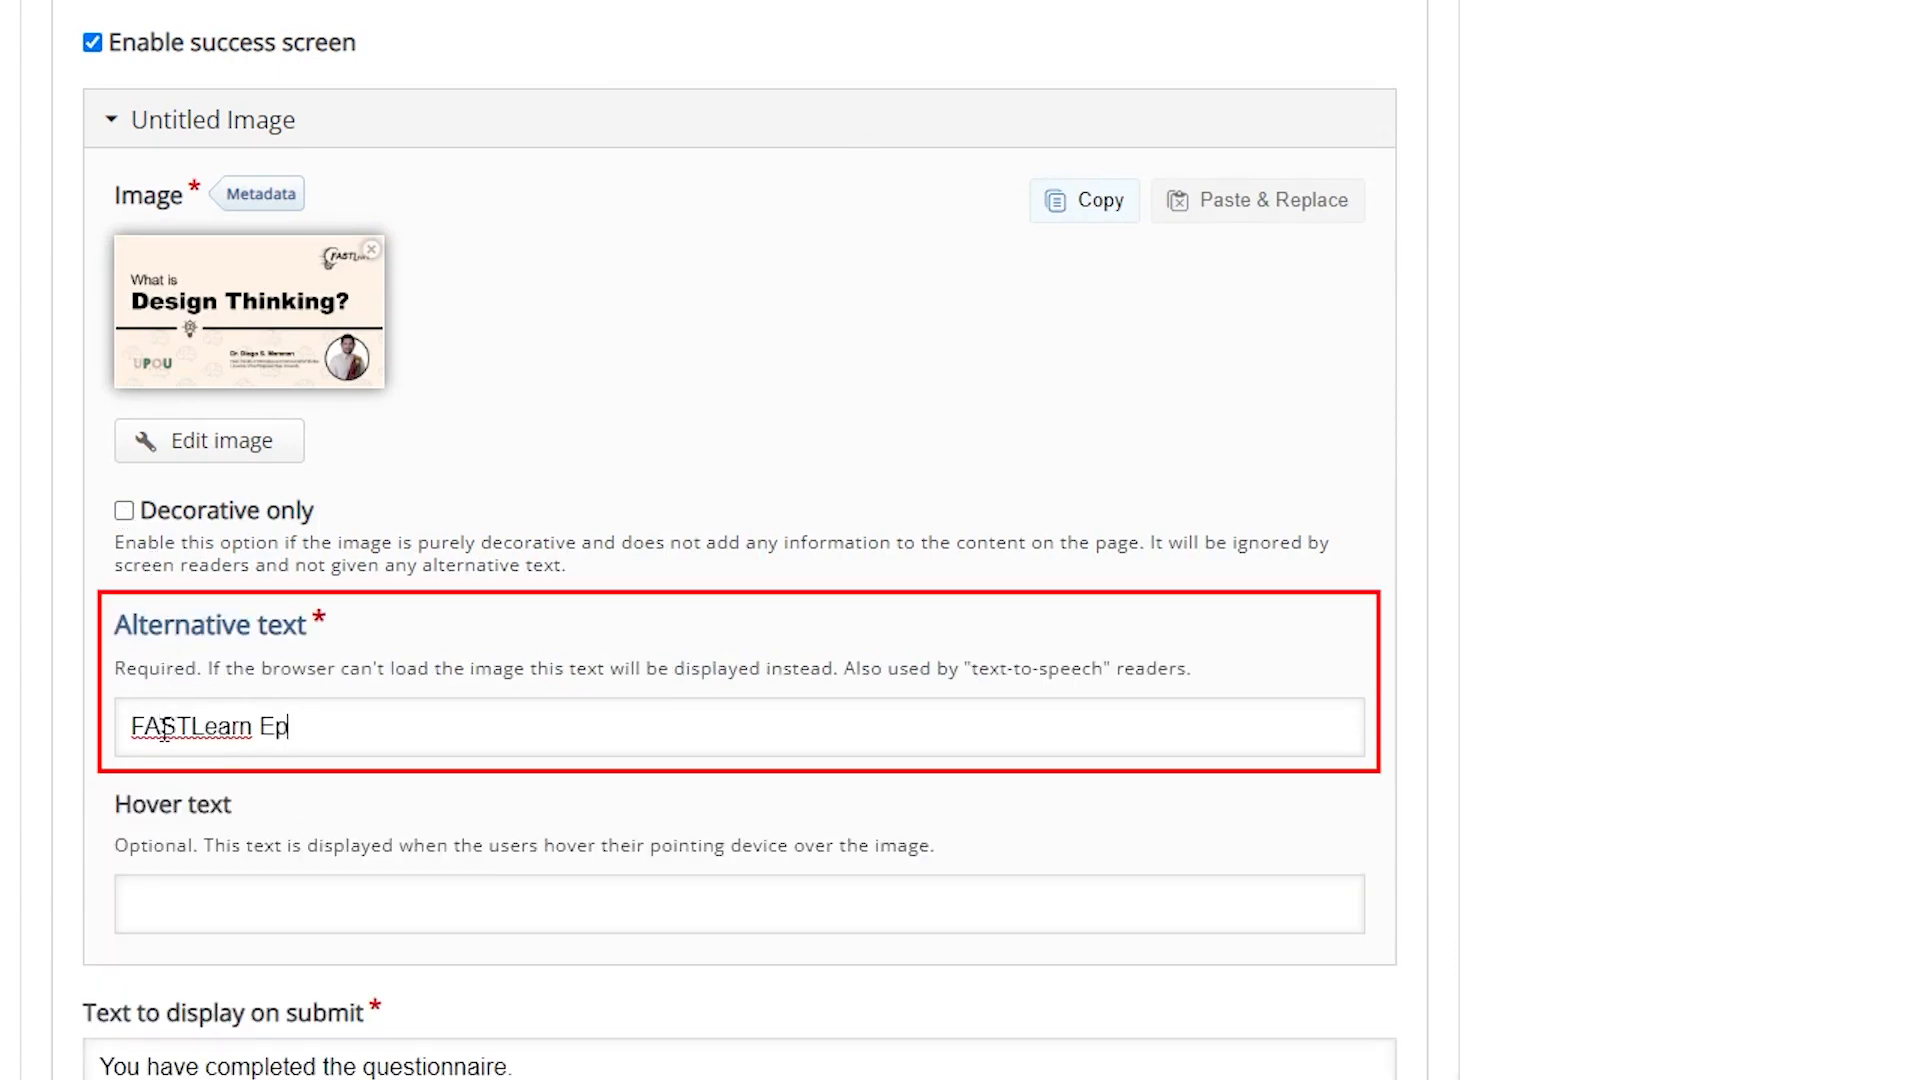
pyautogui.write('isode 1 Thumbnail')
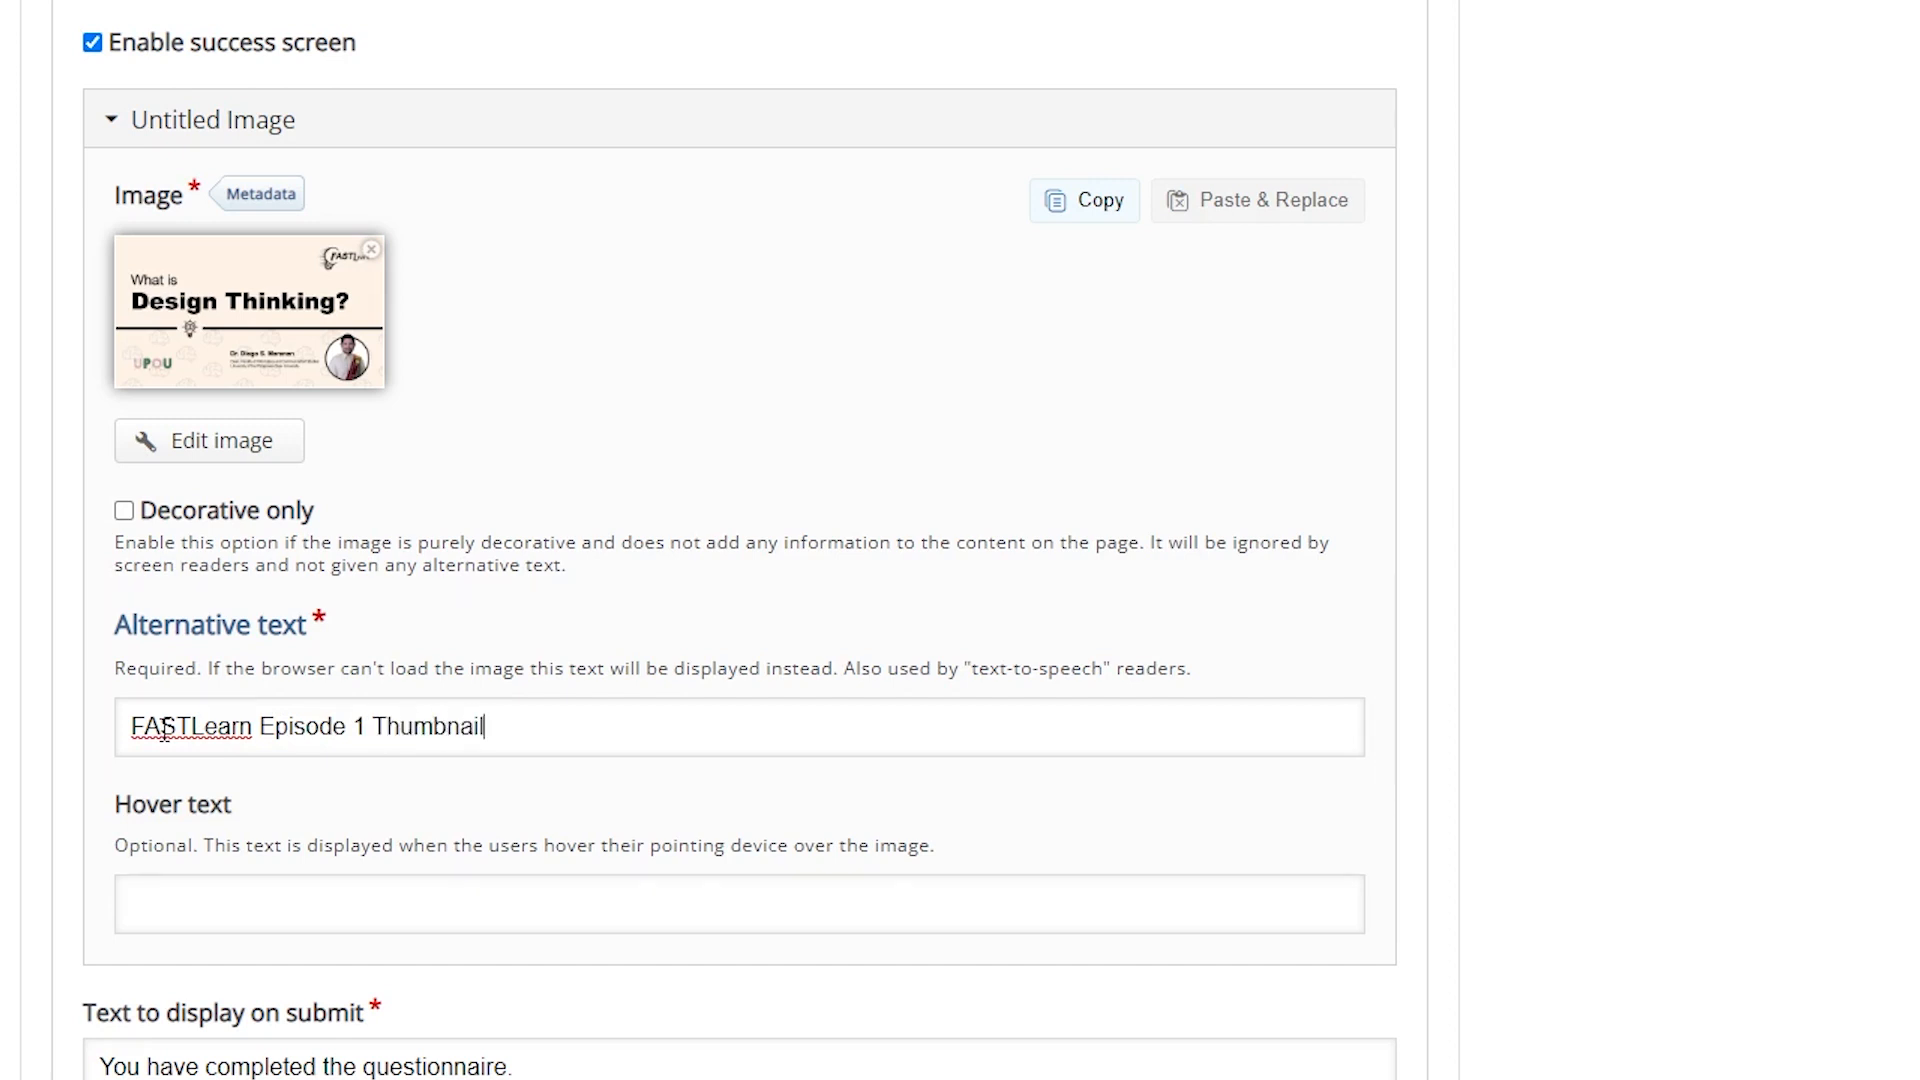
# Change the success screen's text to display on submit to "You have completed the quiz!".
pyautogui.scroll(-2, 164, 729)
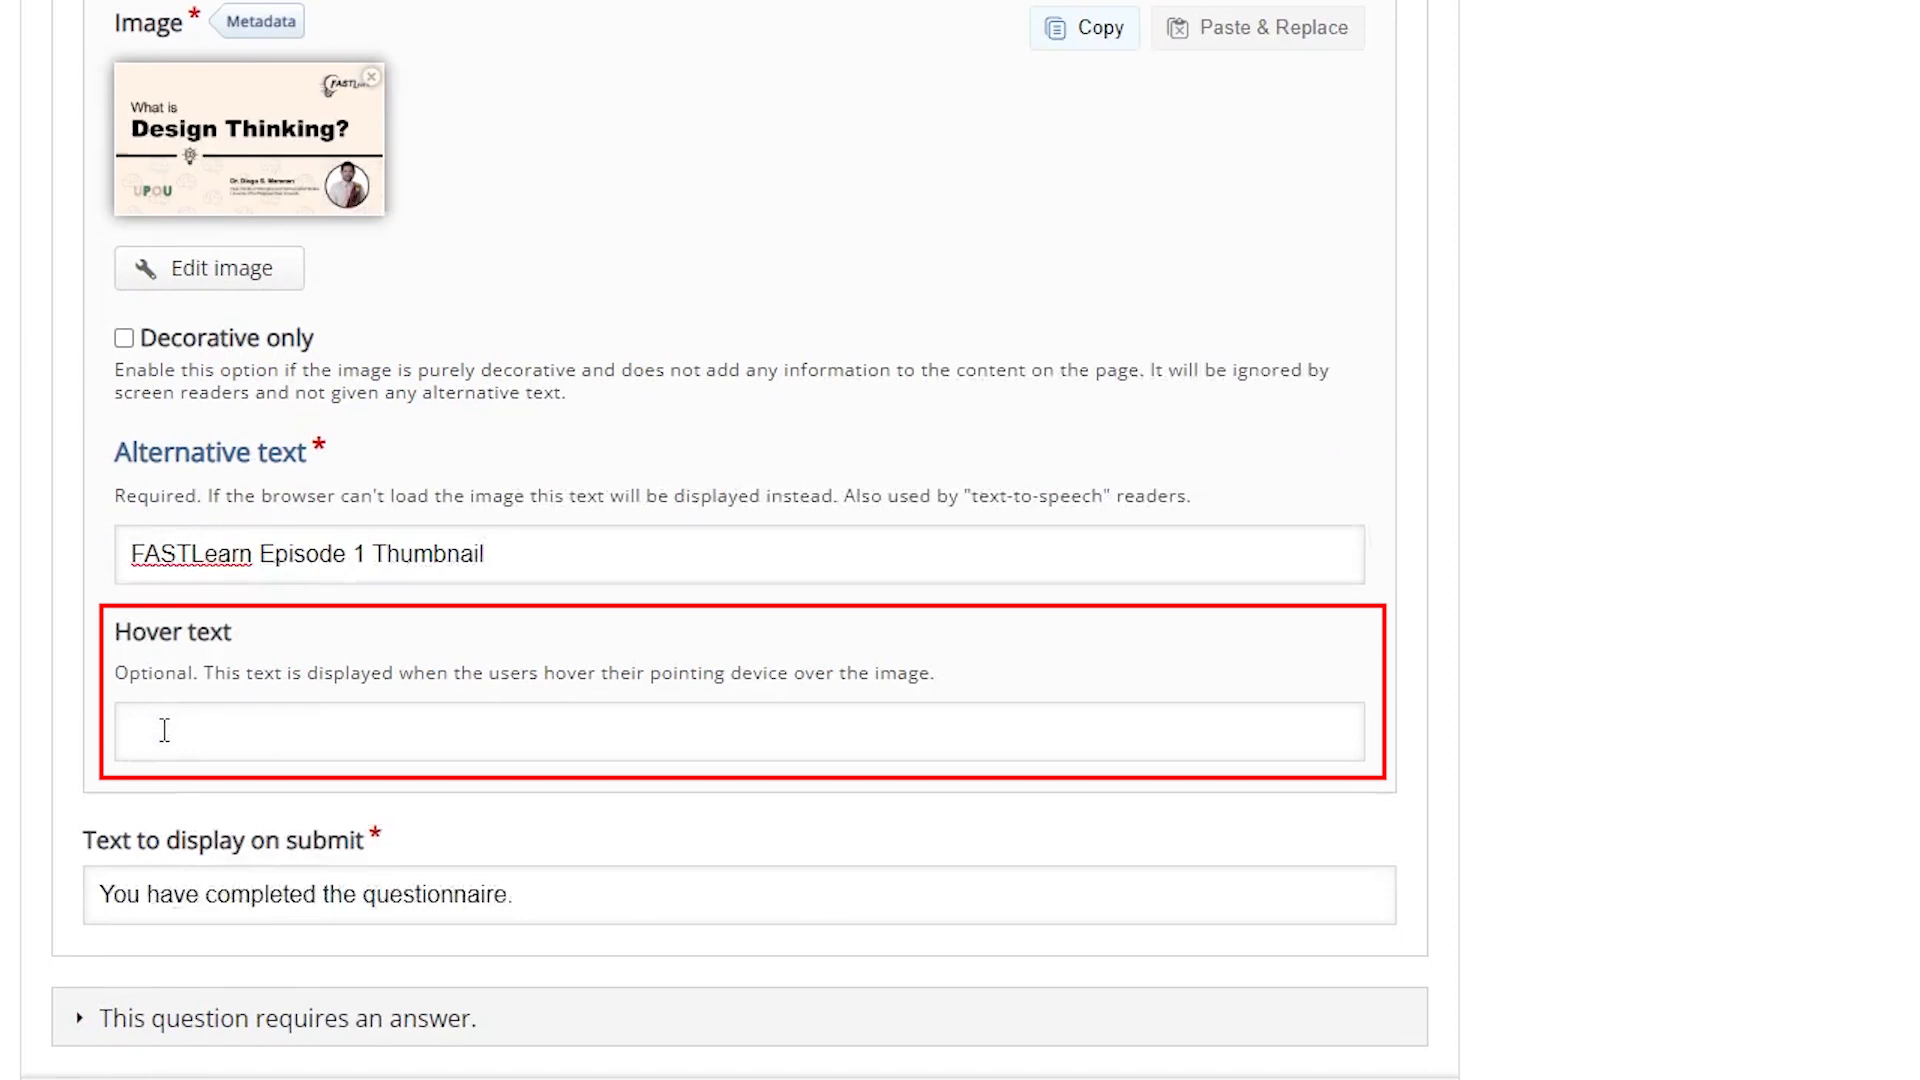
pyautogui.scroll(-1, 164, 729)
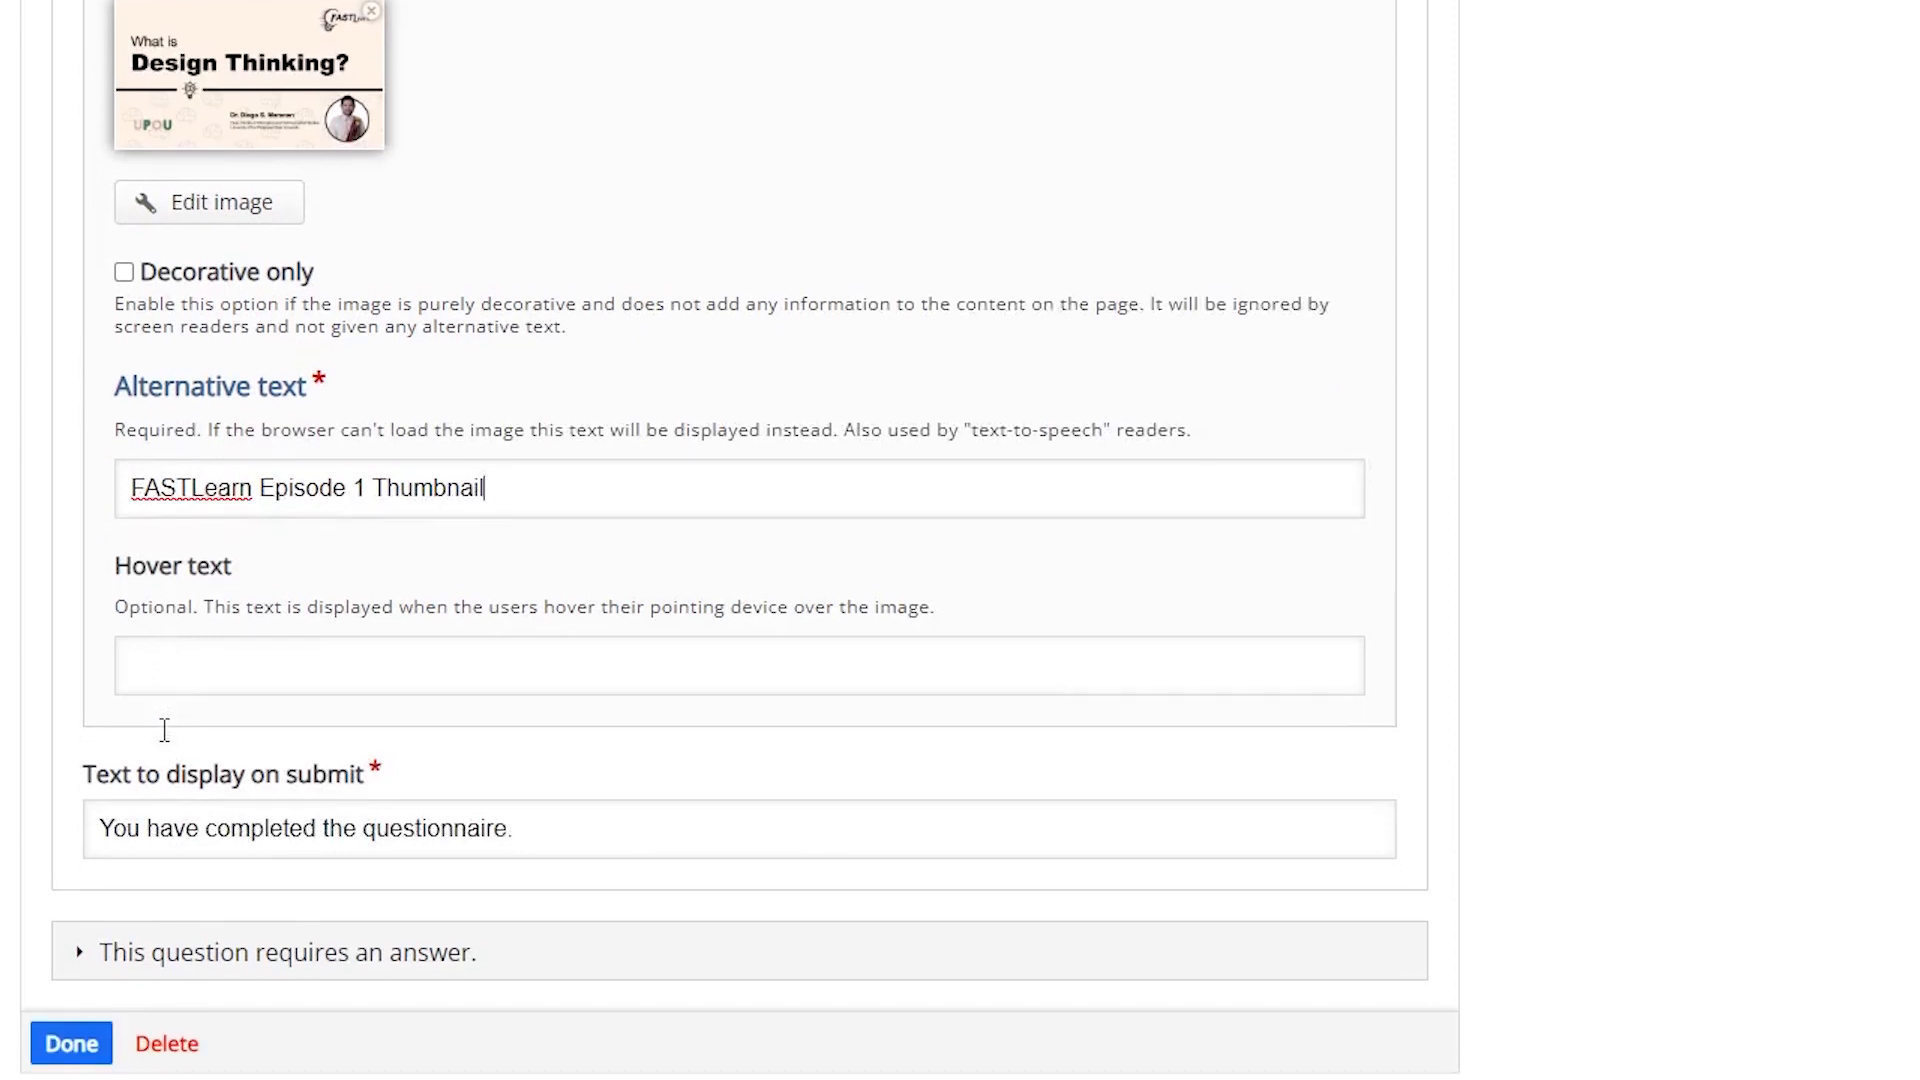
pyautogui.click(553, 840)
pyautogui.press('BackSpace')
pyautogui.press('BackSpace')
pyautogui.press('BackSpace')
pyautogui.press('BackSpace')
pyautogui.press('BackSpace')
pyautogui.press('BackSpace')
pyautogui.press('BackSpace')
pyautogui.press('BackSpace')
pyautogui.press('BackSpace')
pyautogui.press('BackSpace')
pyautogui.press('BackSpace')
pyautogui.press('BackSpace')
pyautogui.press('BackSpace')
pyautogui.press('BackSpace')
pyautogui.press('BackSpace')
pyautogui.press('BackSpace')
pyautogui.press('BackSpace')
pyautogui.press('BackSpace')
pyautogui.press('BackSpace')
pyautogui.press('BackSpace')
pyautogui.write('You')
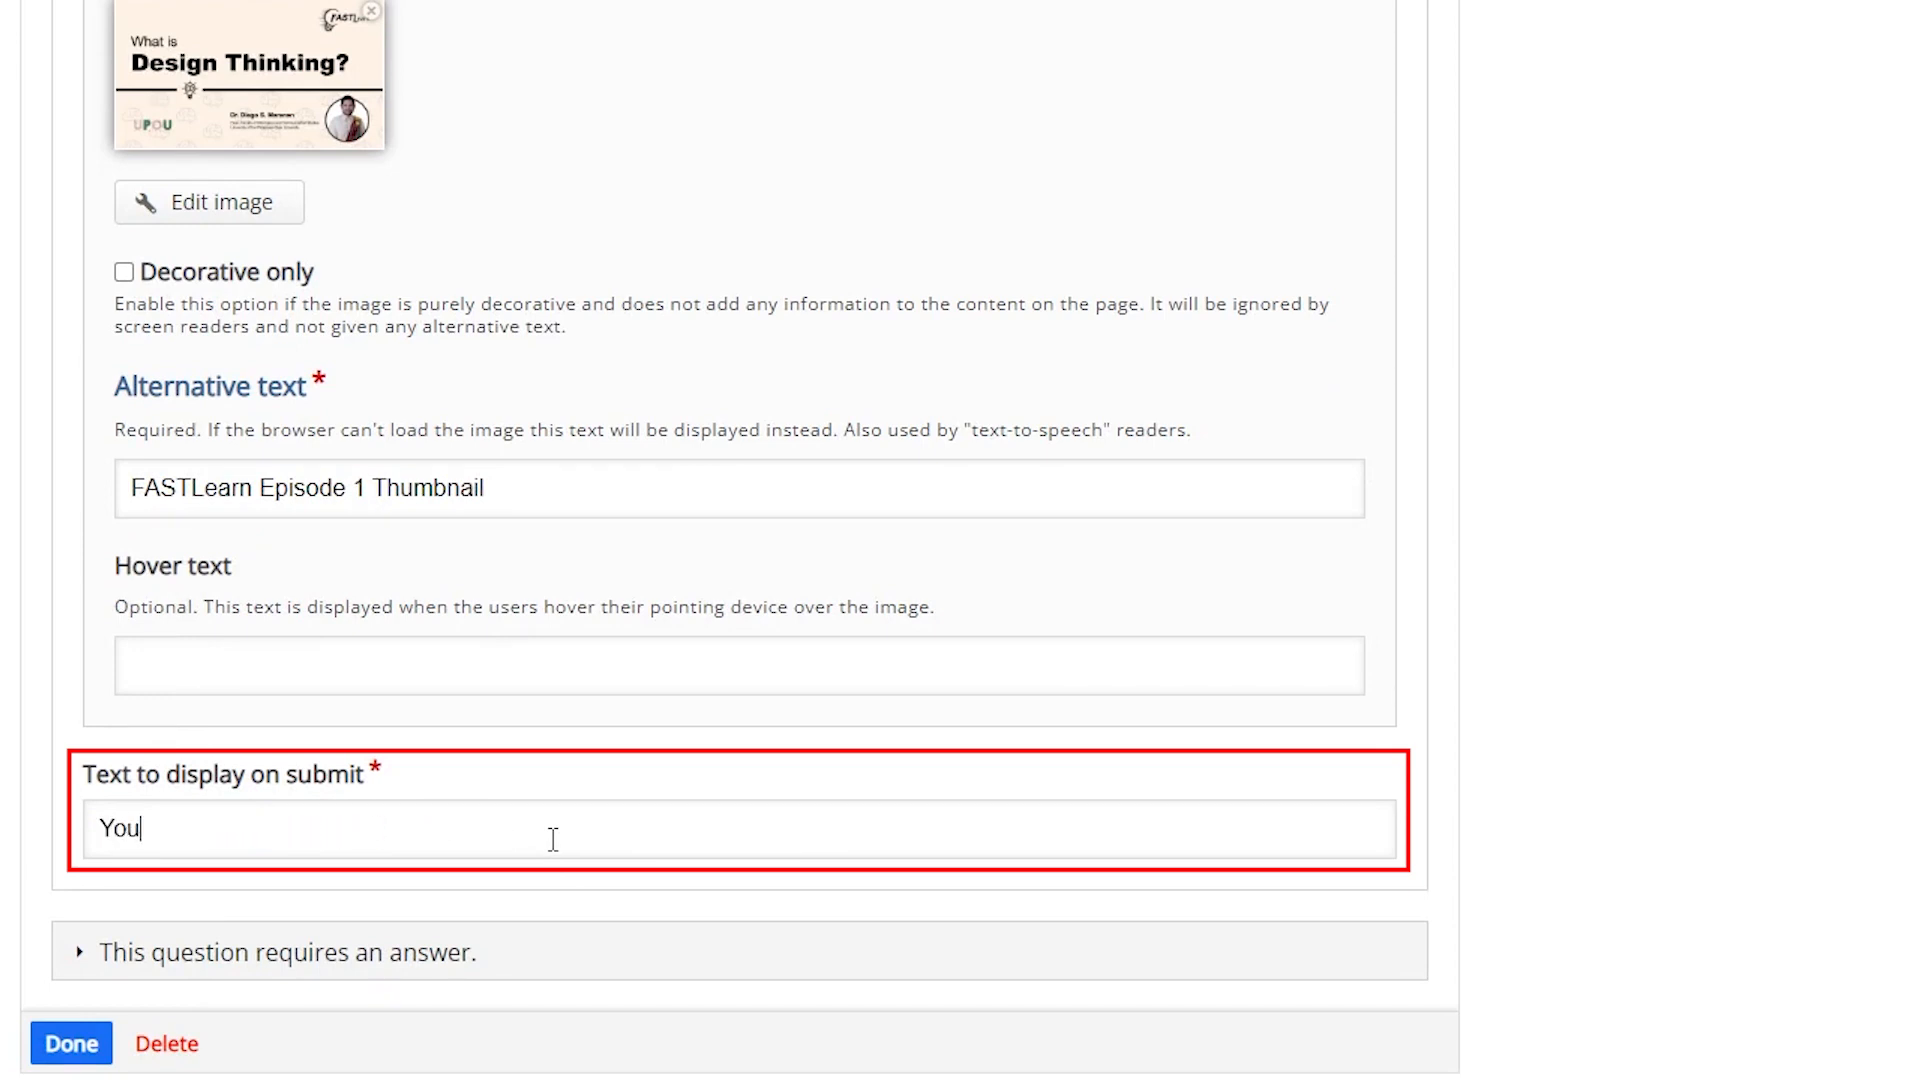
pyautogui.write(' have completed t')
pyautogui.write('he quiz!')
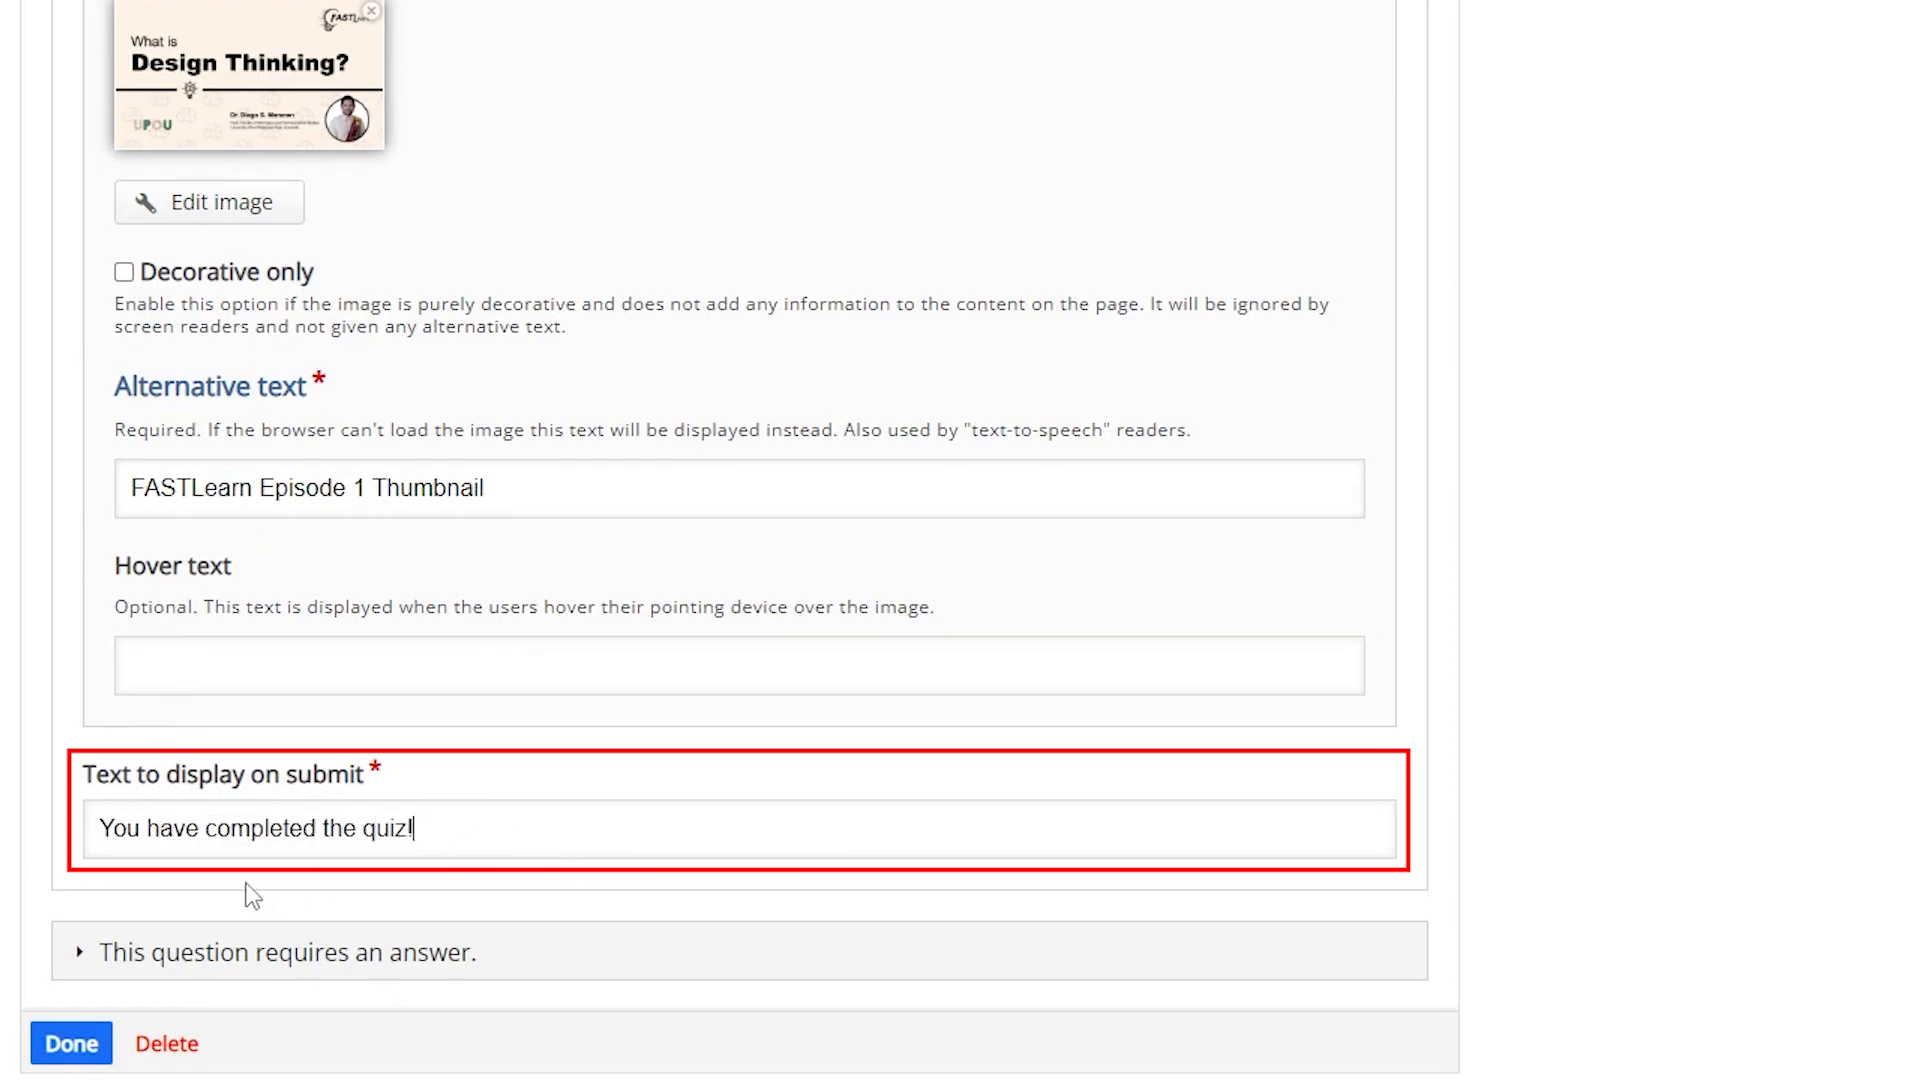
# Expand the questionnaire's interface text settings and review the navigation button labels, the error message exit label and the progress bar text.
pyautogui.click(79, 952)
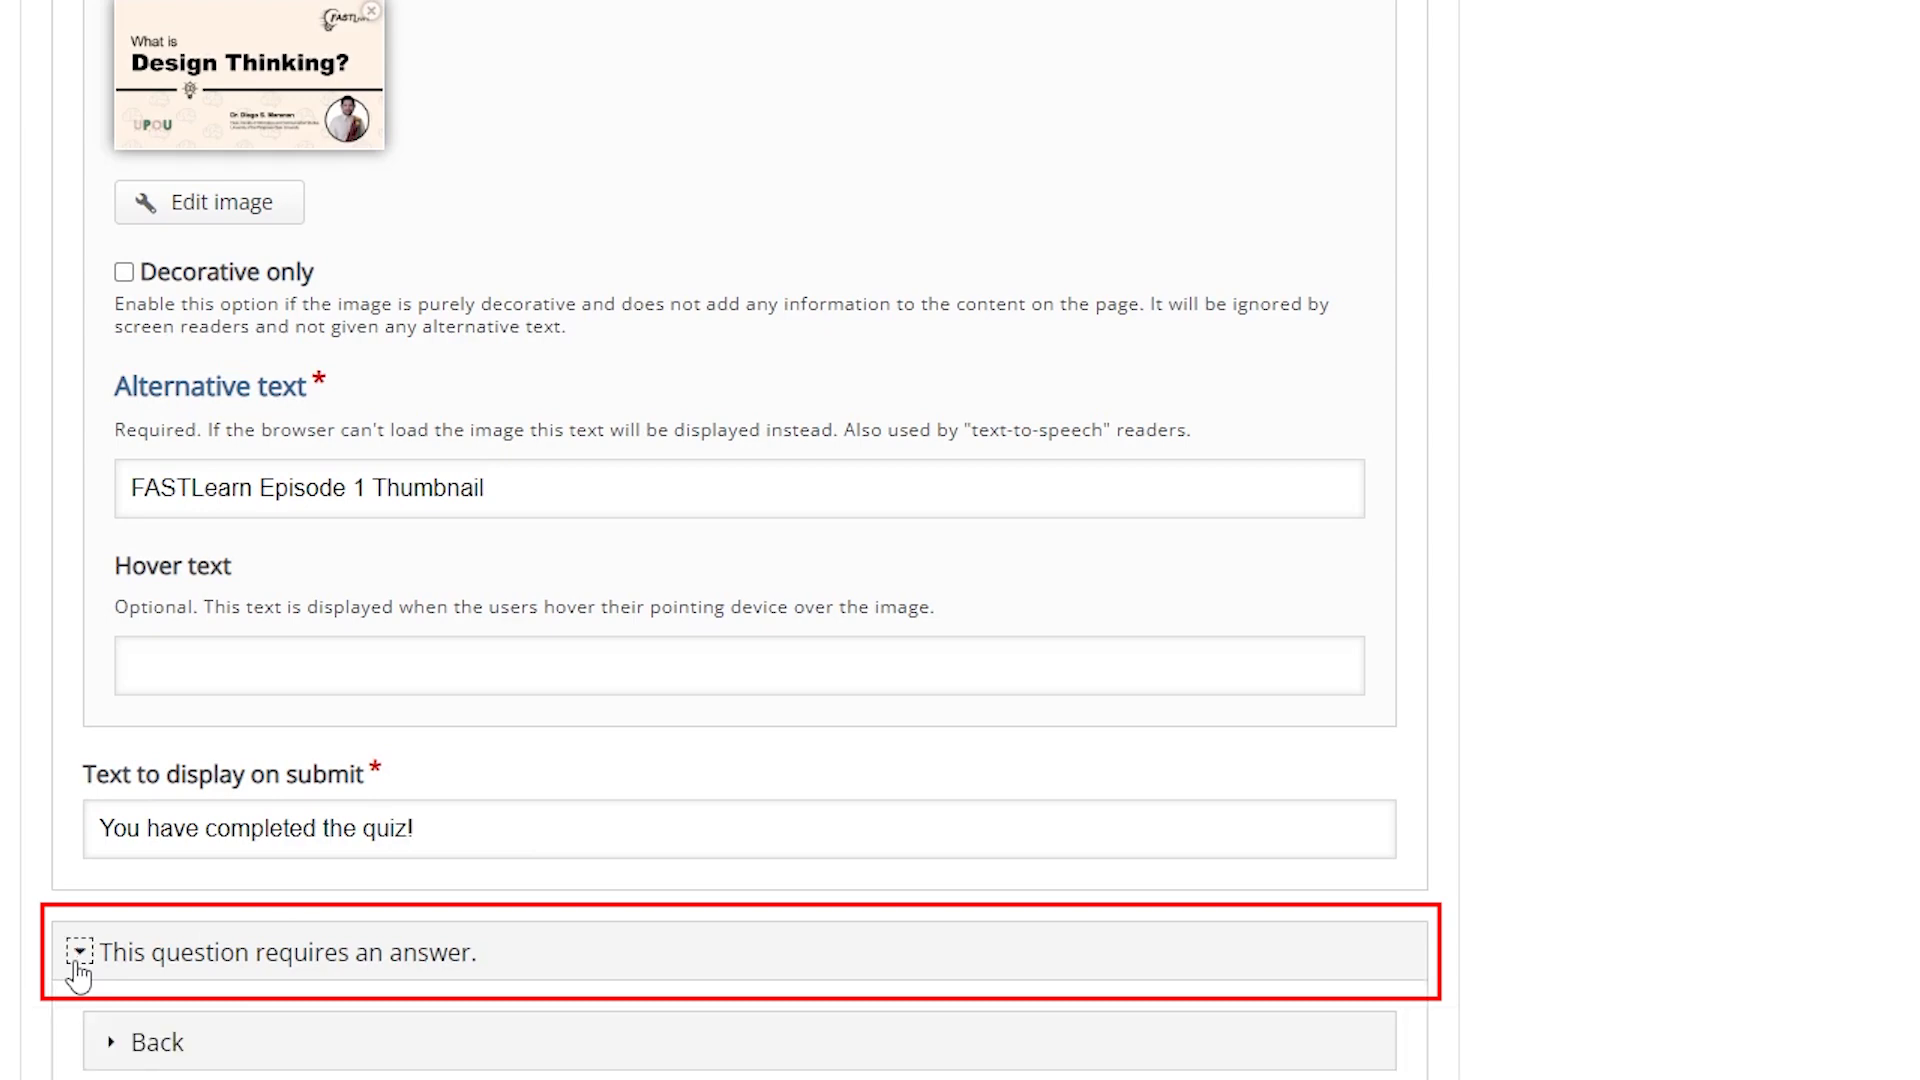
pyautogui.scroll(-8, 79, 975)
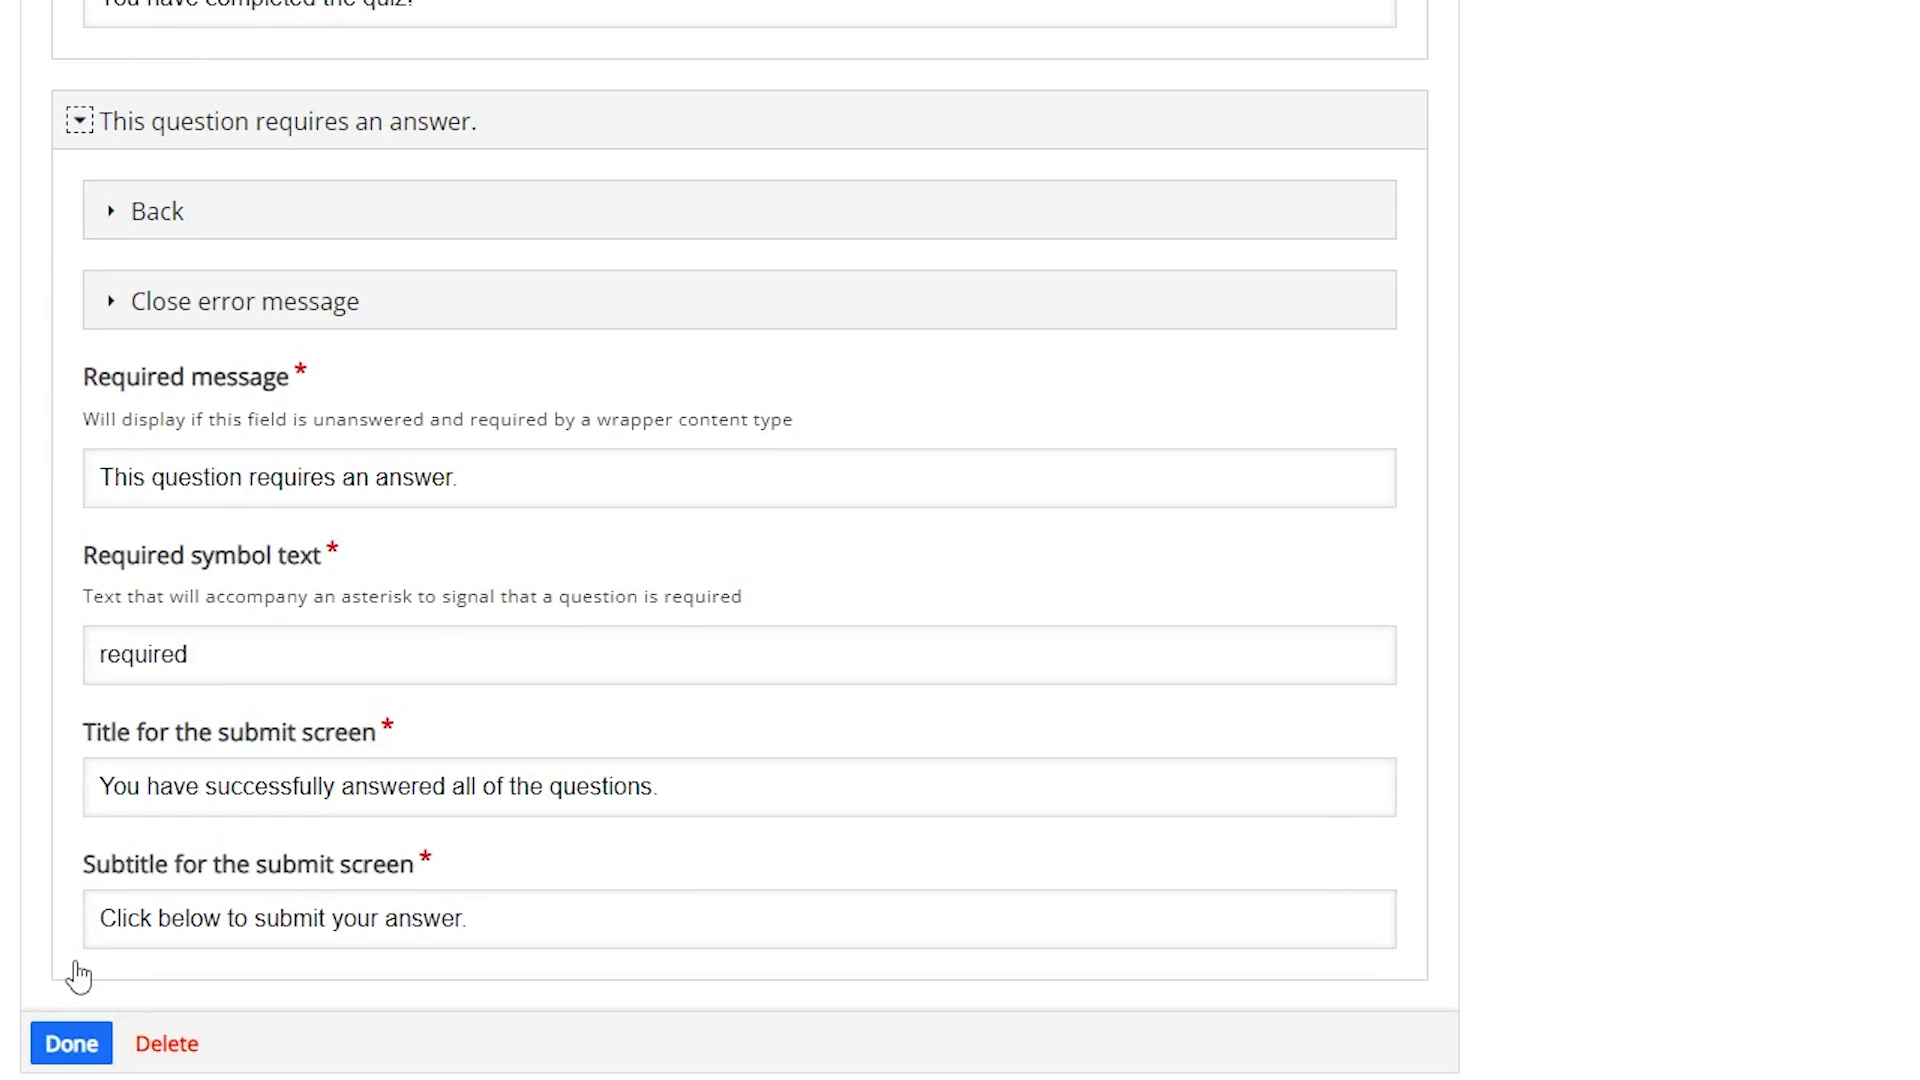
pyautogui.click(117, 213)
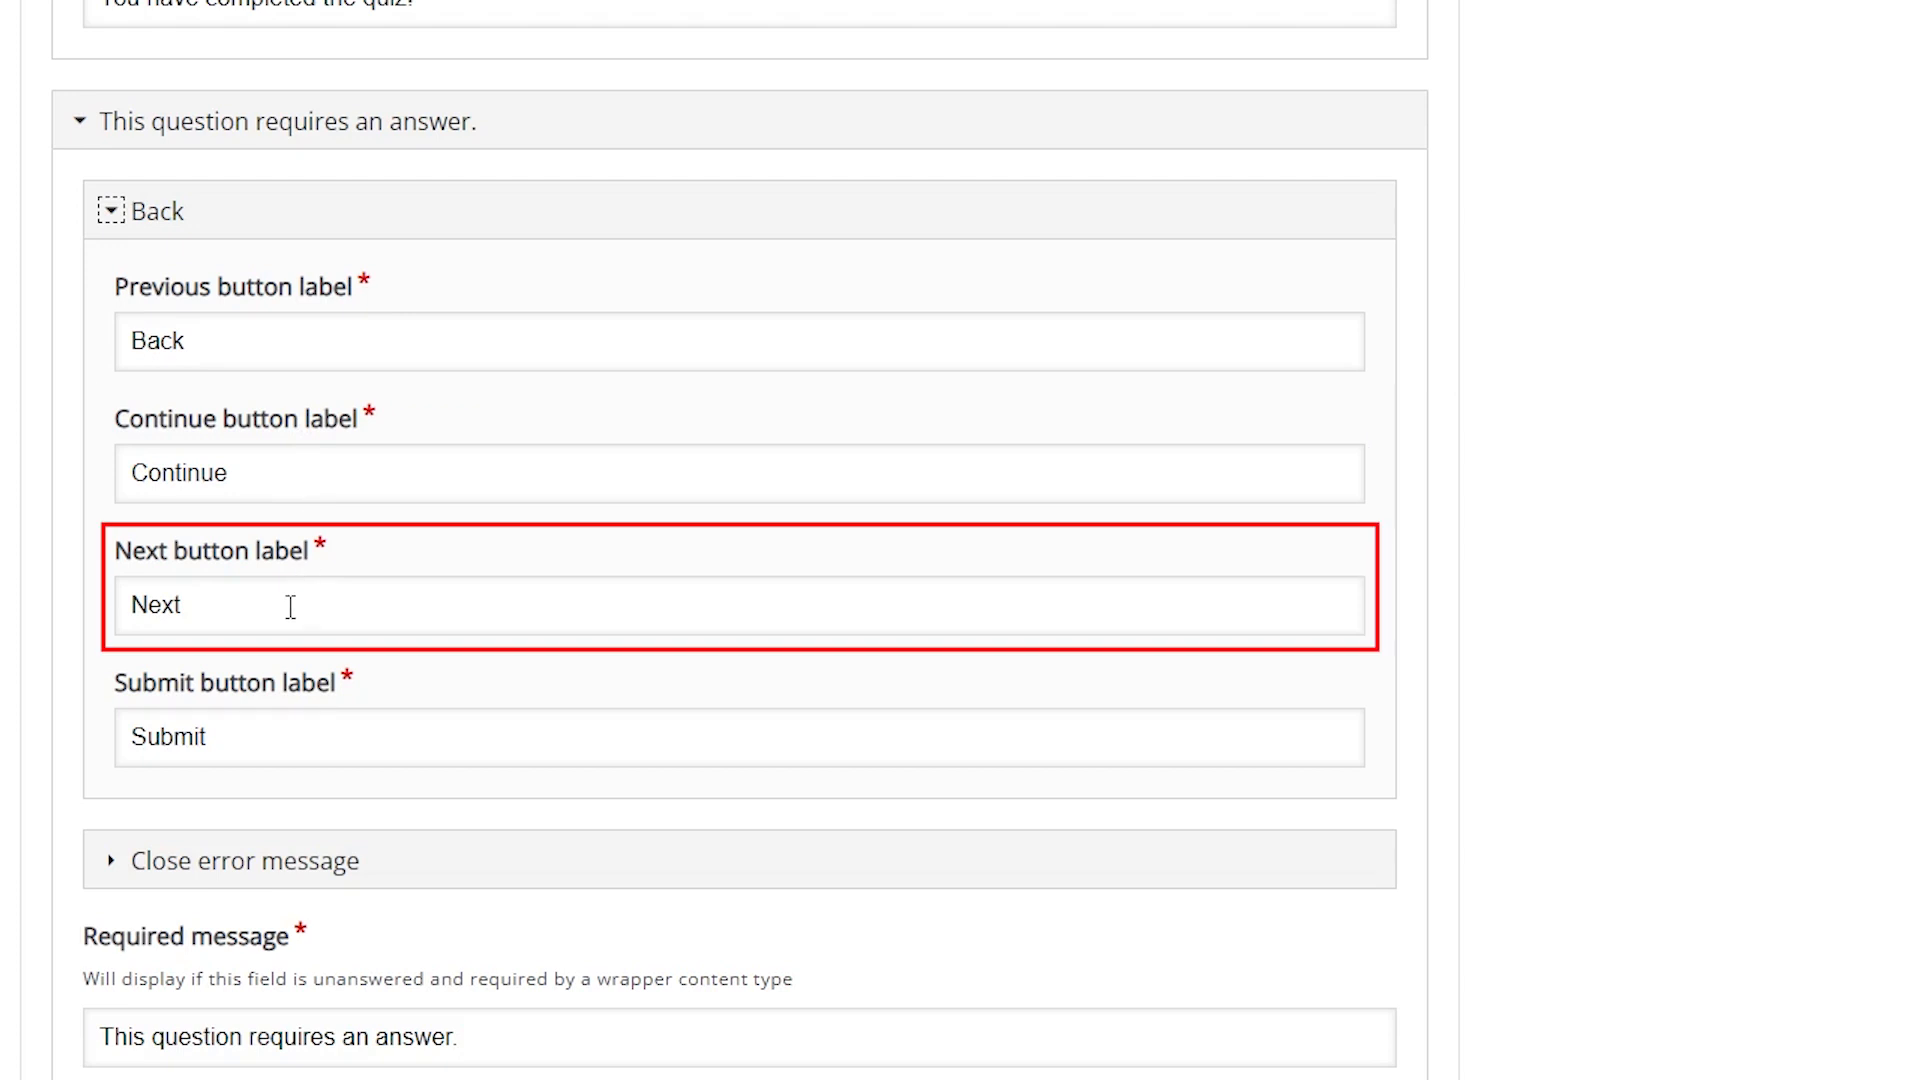
pyautogui.scroll(-5, 285, 735)
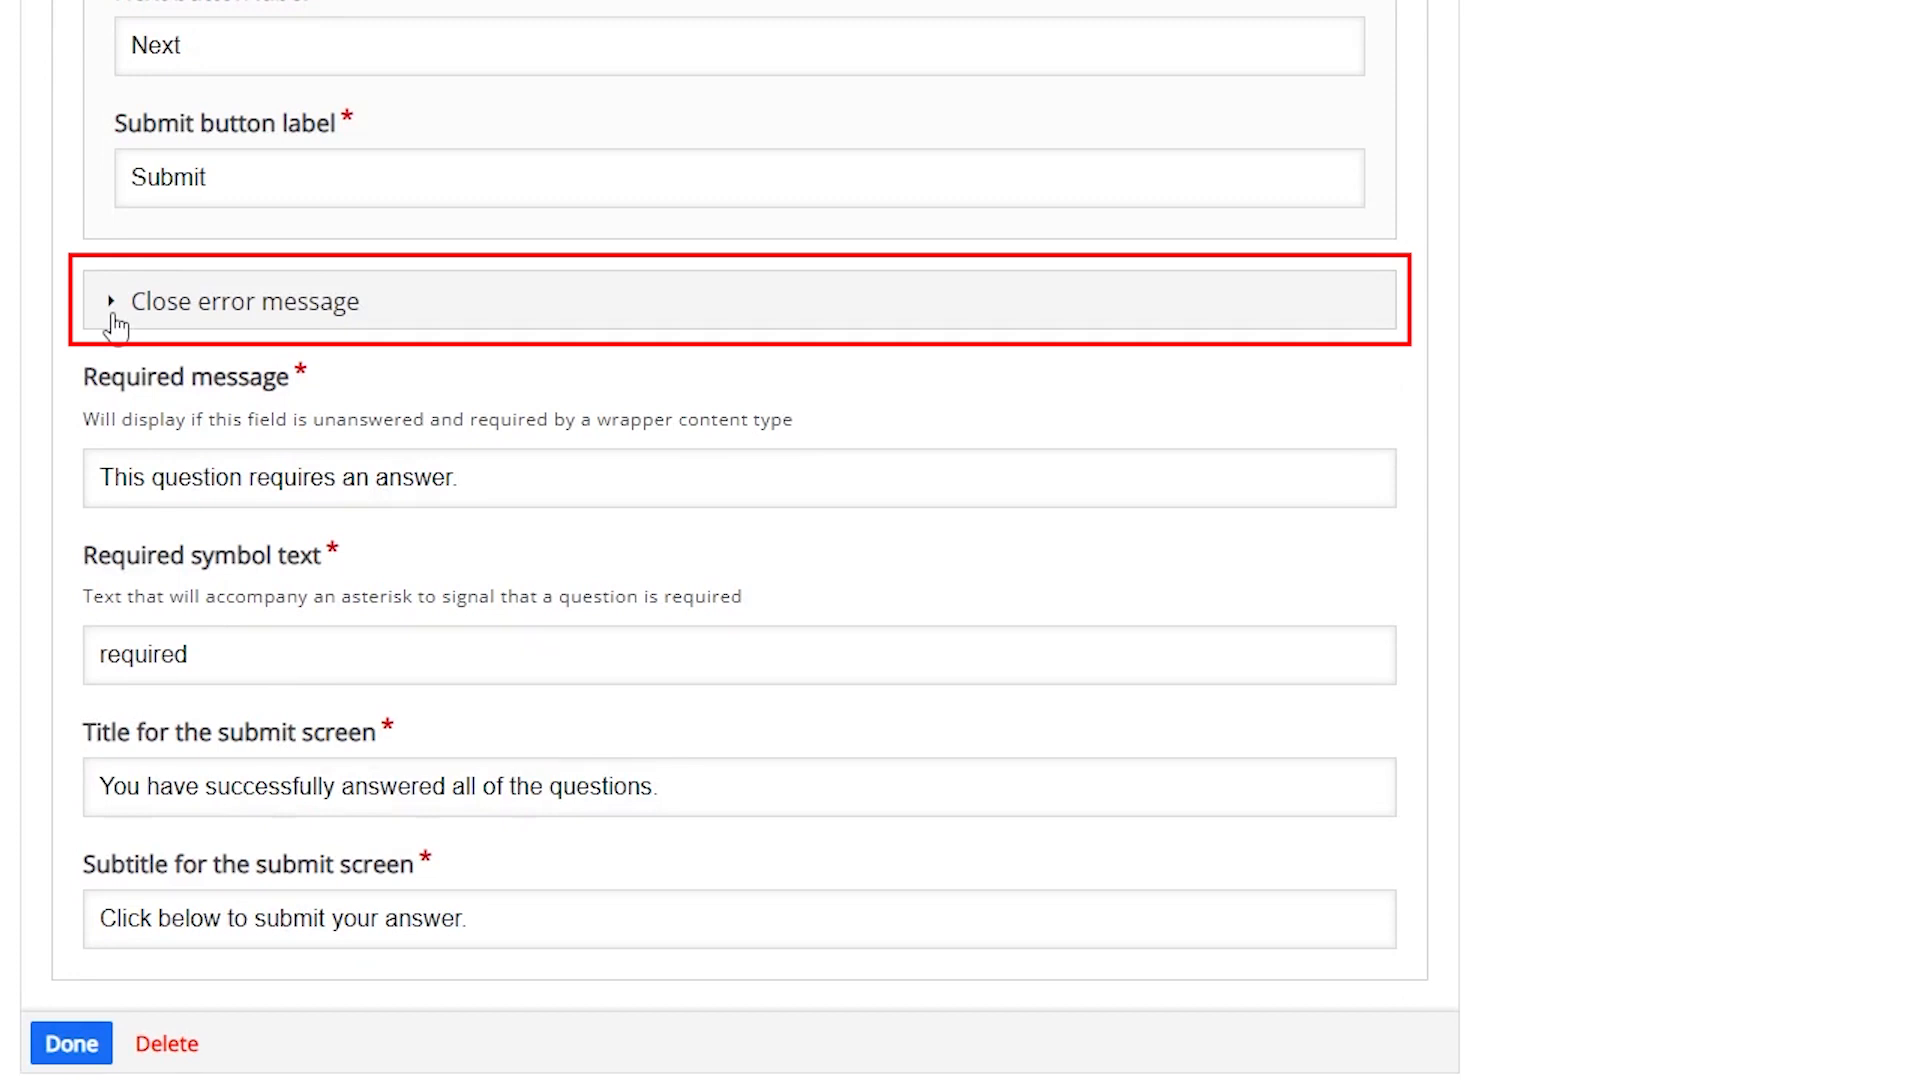
pyautogui.click(112, 302)
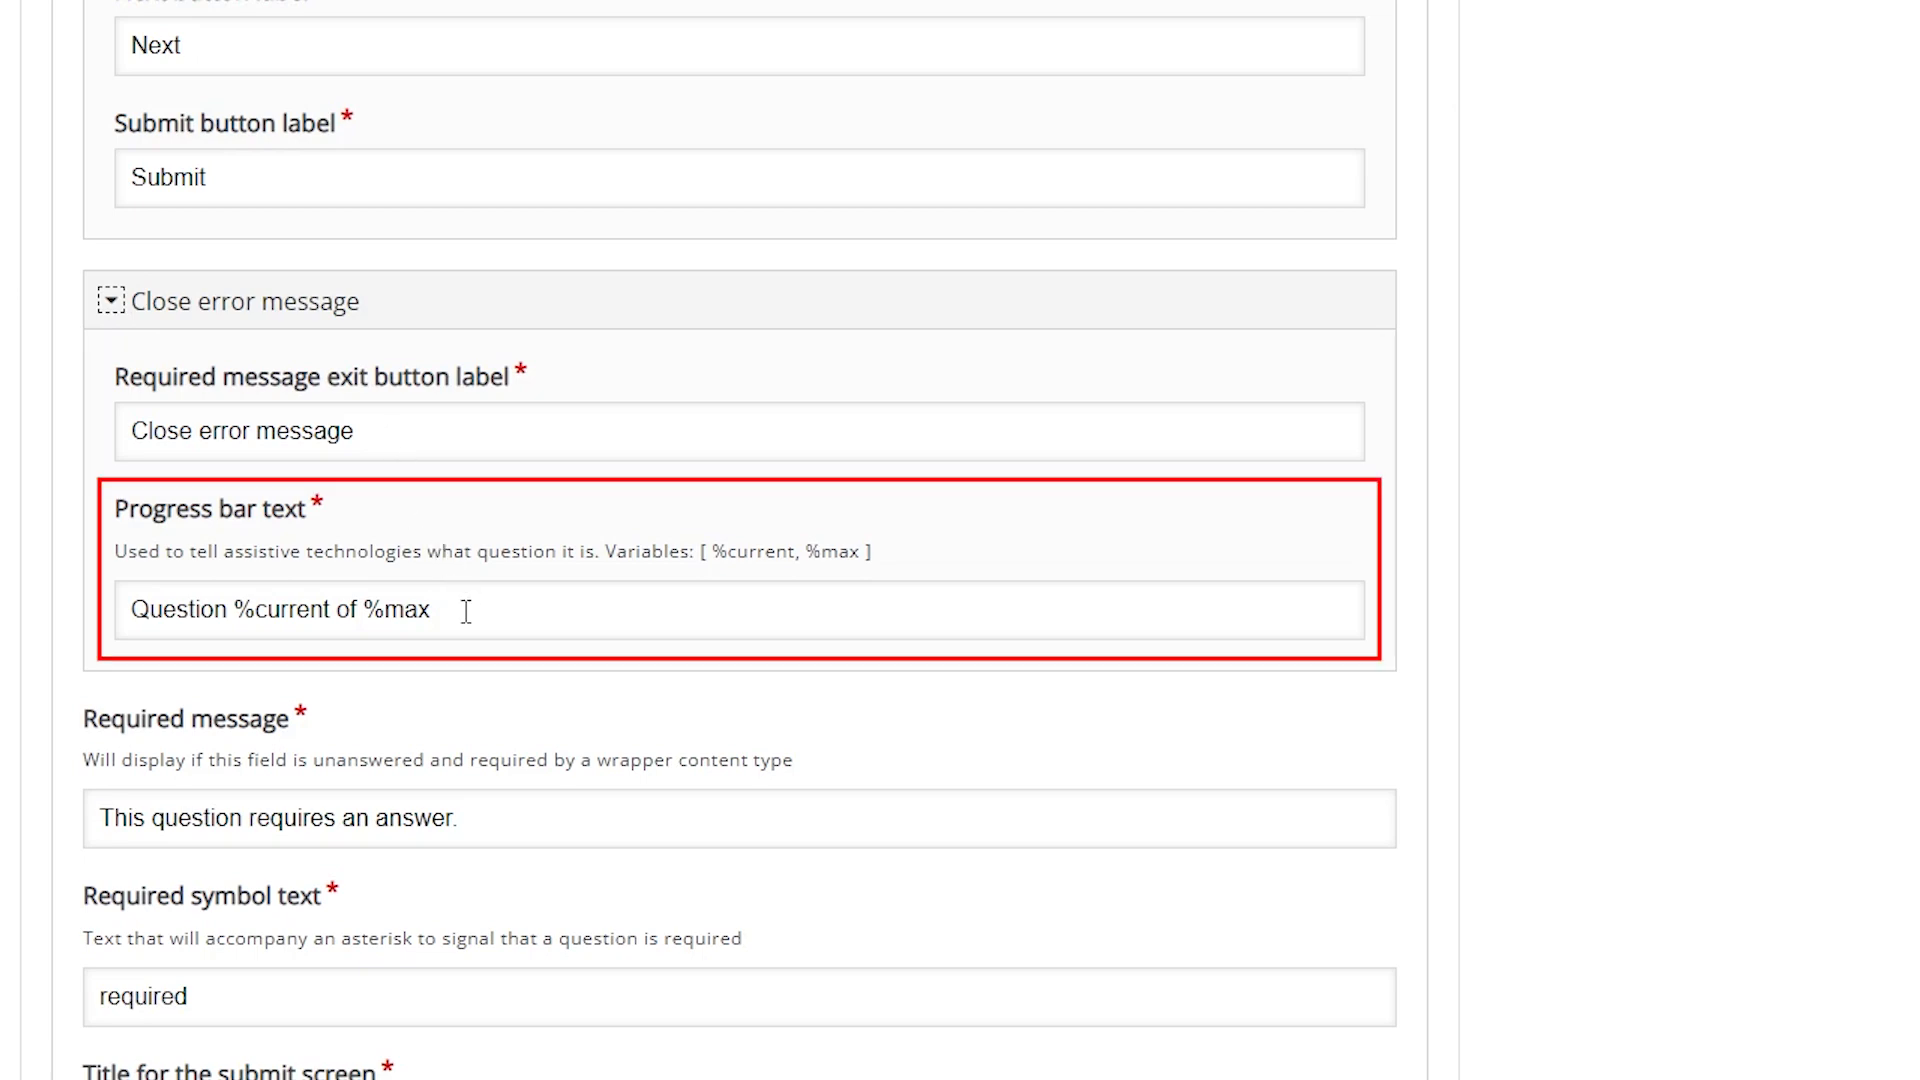
# Replace the required message with "Please input your answer here.".
pyautogui.scroll(-3, 466, 611)
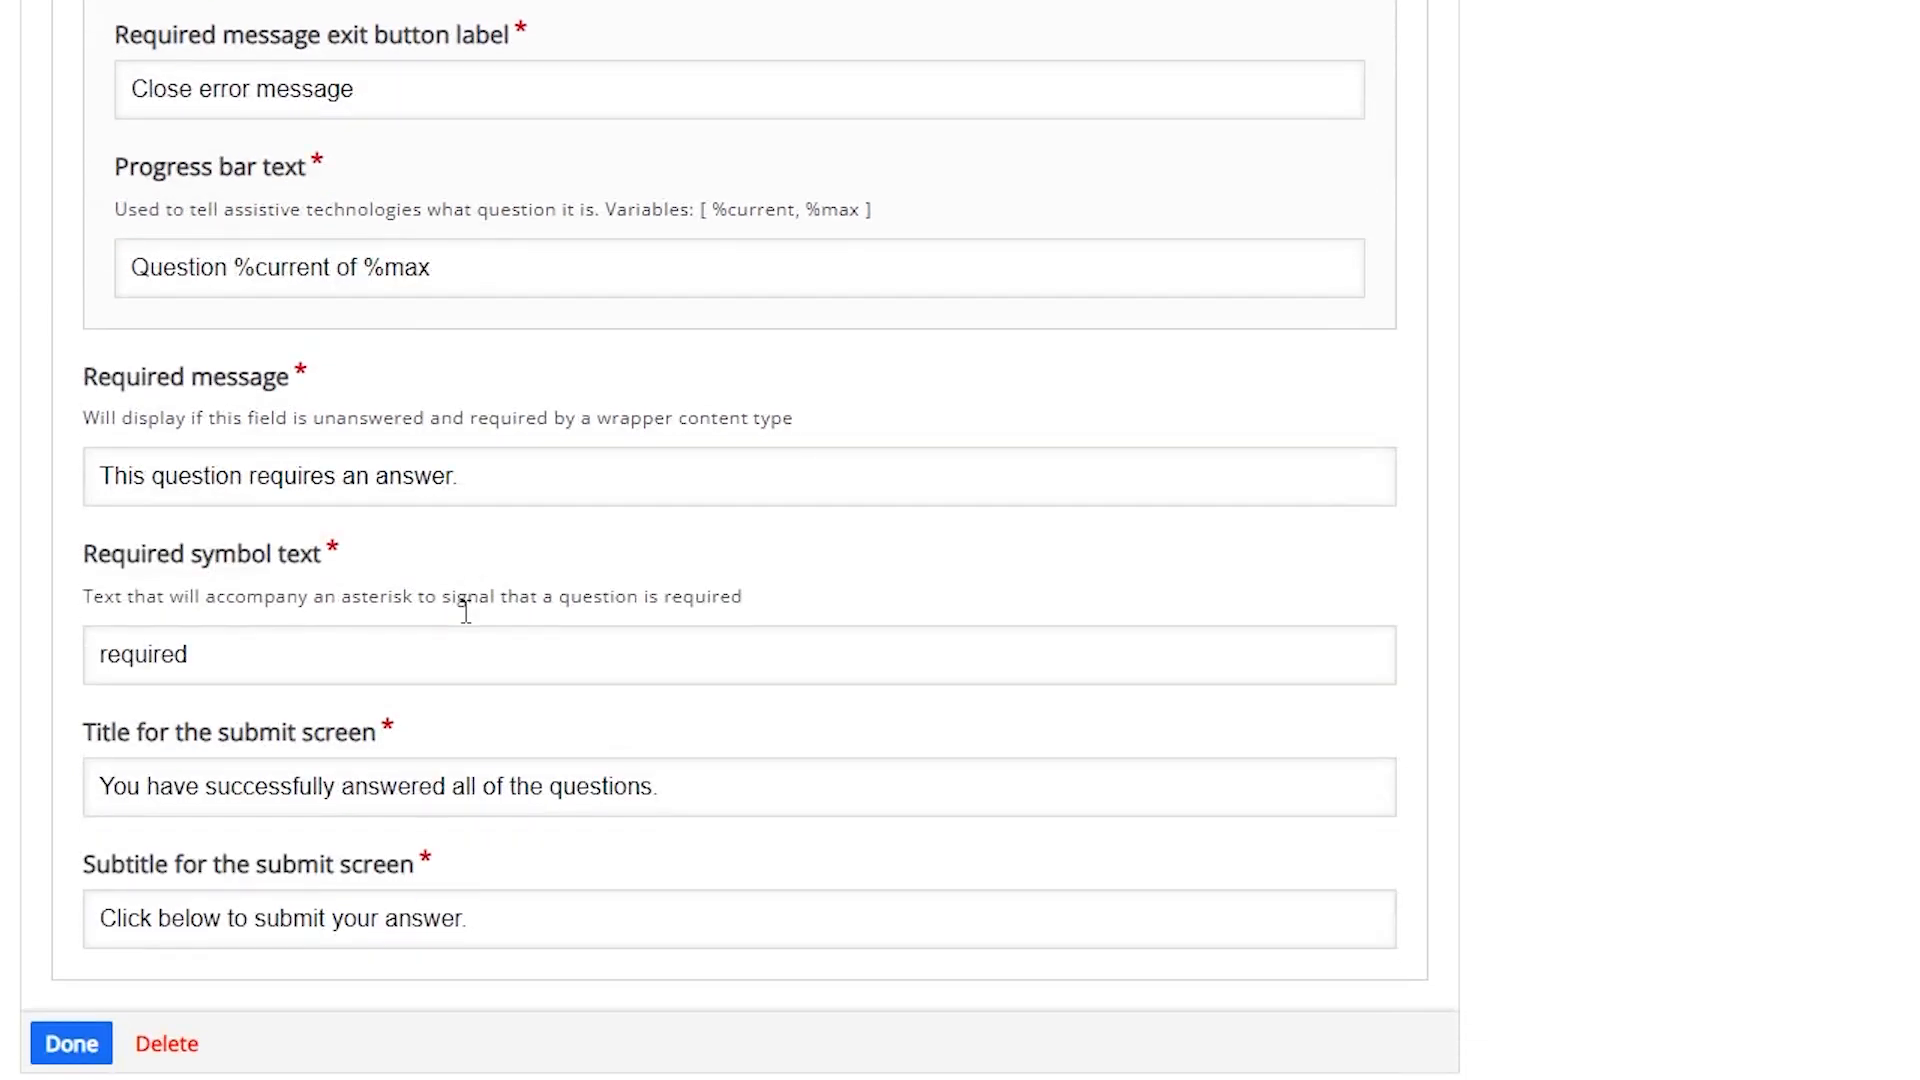
pyautogui.click(478, 481)
pyautogui.press('BackSpace')
pyautogui.press('BackSpace')
pyautogui.press('BackSpace')
pyautogui.press('BackSpace')
pyautogui.press('BackSpace')
pyautogui.press('BackSpace')
pyautogui.press('BackSpace')
pyautogui.press('BackSpace')
pyautogui.press('BackSpace')
pyautogui.press('BackSpace')
pyautogui.press('BackSpace')
pyautogui.press('BackSpace')
pyautogui.press('BackSpace')
pyautogui.press('BackSpace')
pyautogui.press('BackSpace')
pyautogui.press('BackSpace')
pyautogui.press('BackSpace')
pyautogui.press('BackSpace')
pyautogui.press('BackSpace')
pyautogui.press('BackSpace')
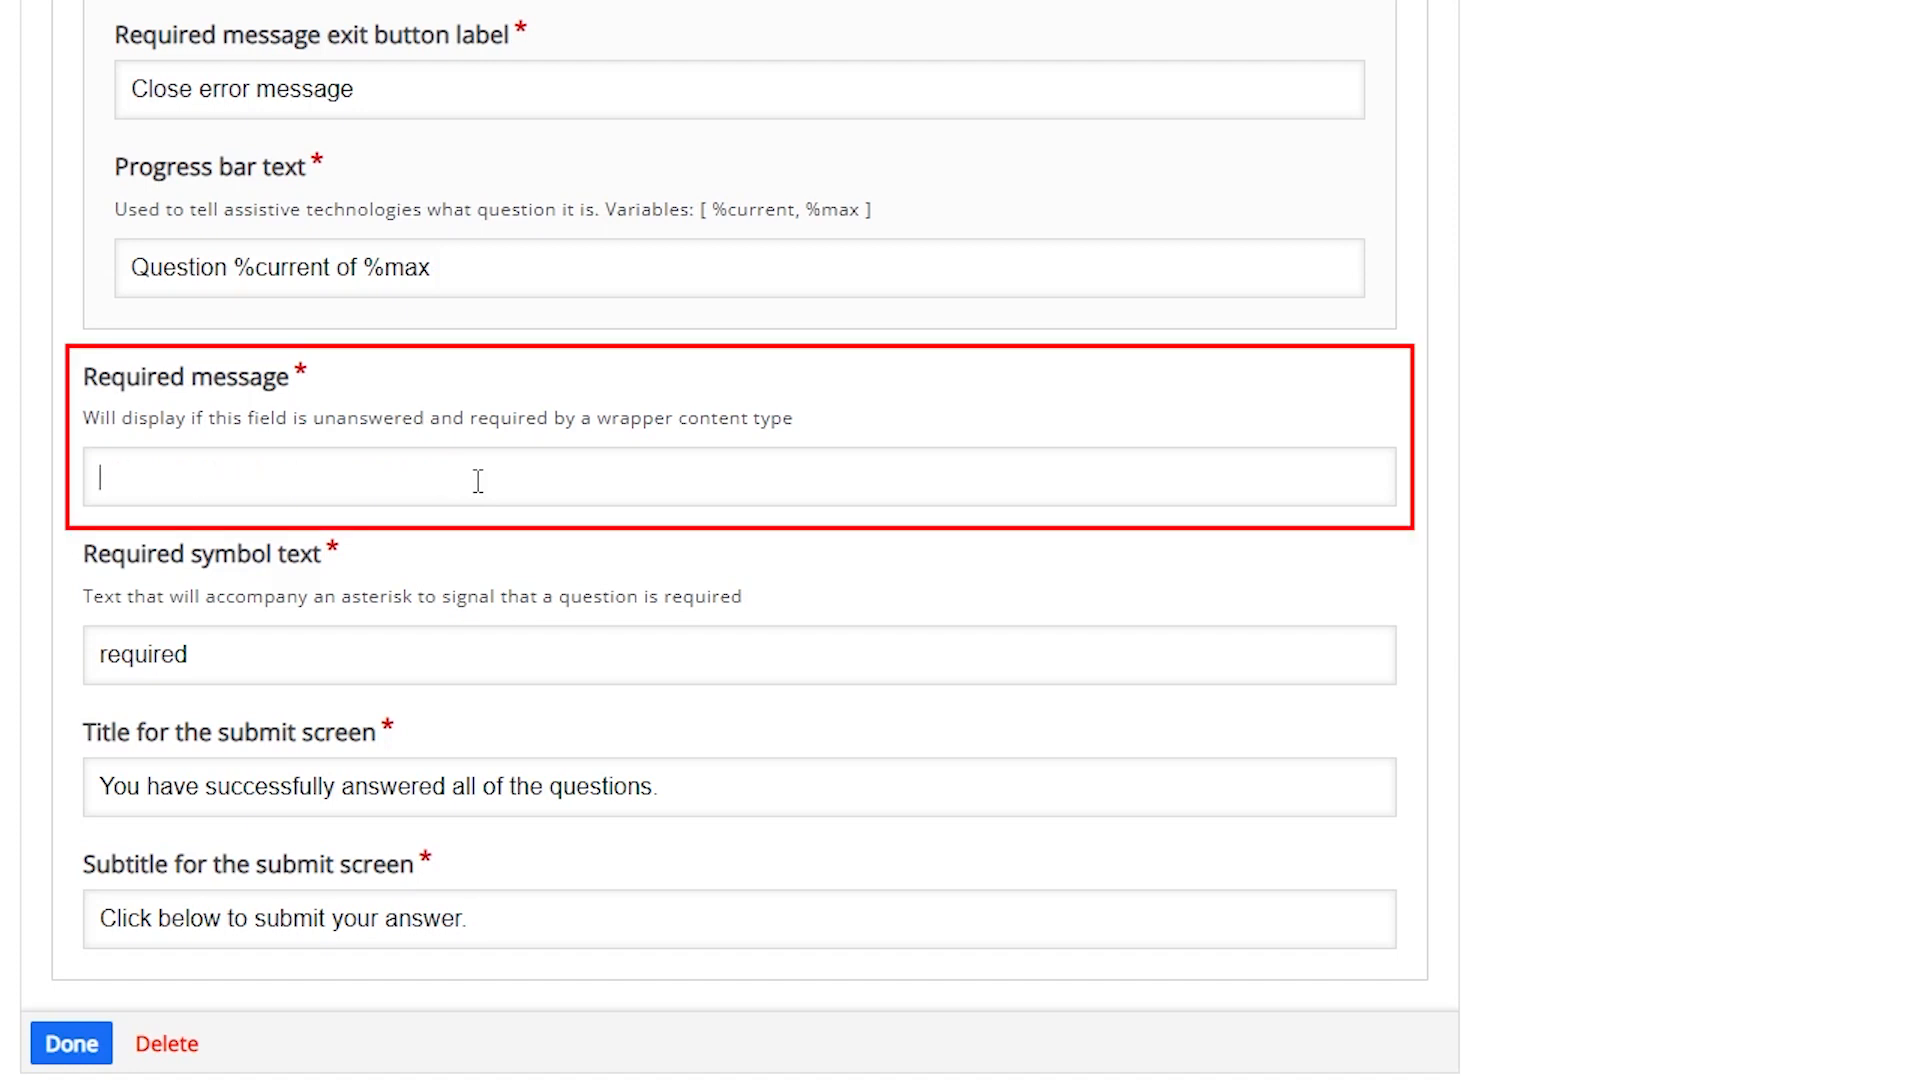
pyautogui.write('Please input your answer here.')
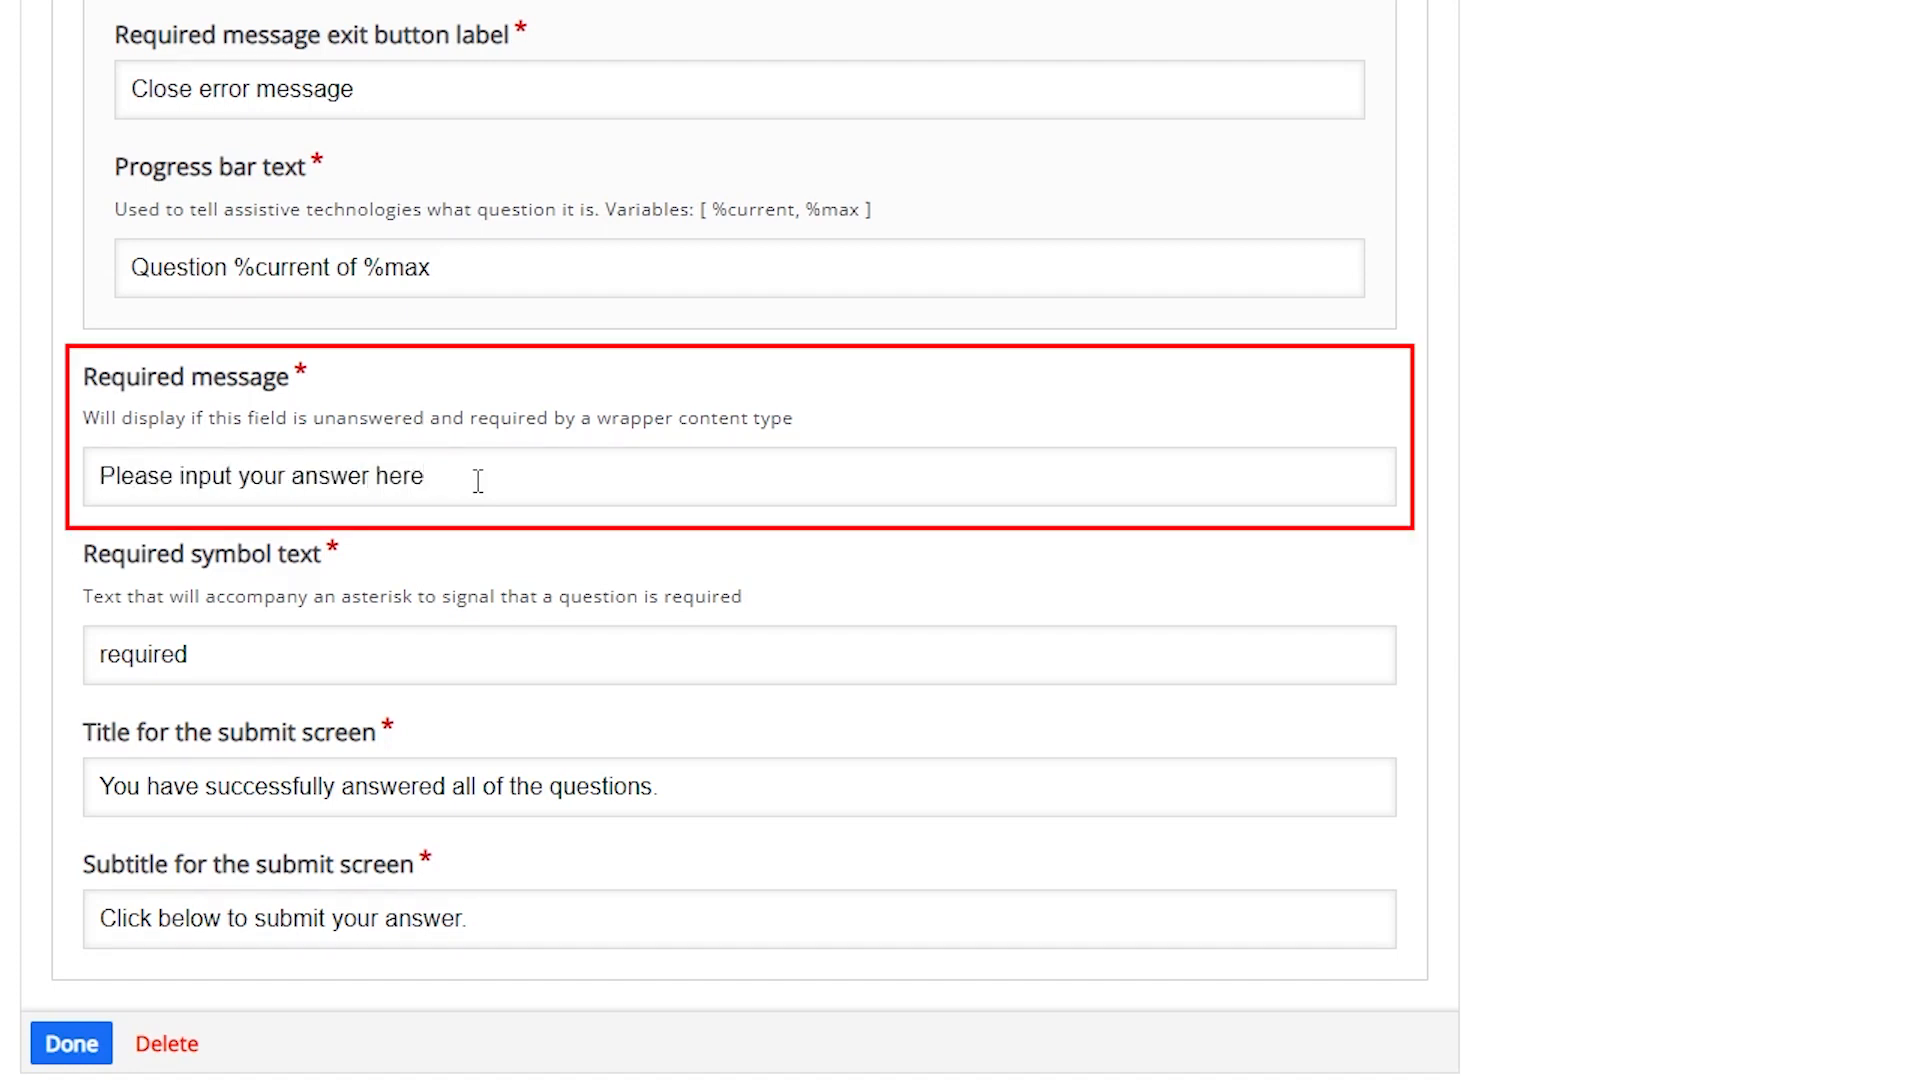
# Change the required symbol text to "Required" with a capital R.
pyautogui.press('BackSpace')
pyautogui.press('BackSpace')
pyautogui.press('BackSpace')
pyautogui.press('BackSpace')
pyautogui.press('BackSpace')
pyautogui.press('BackSpace')
pyautogui.press('BackSpace')
pyautogui.press('BackSpace')
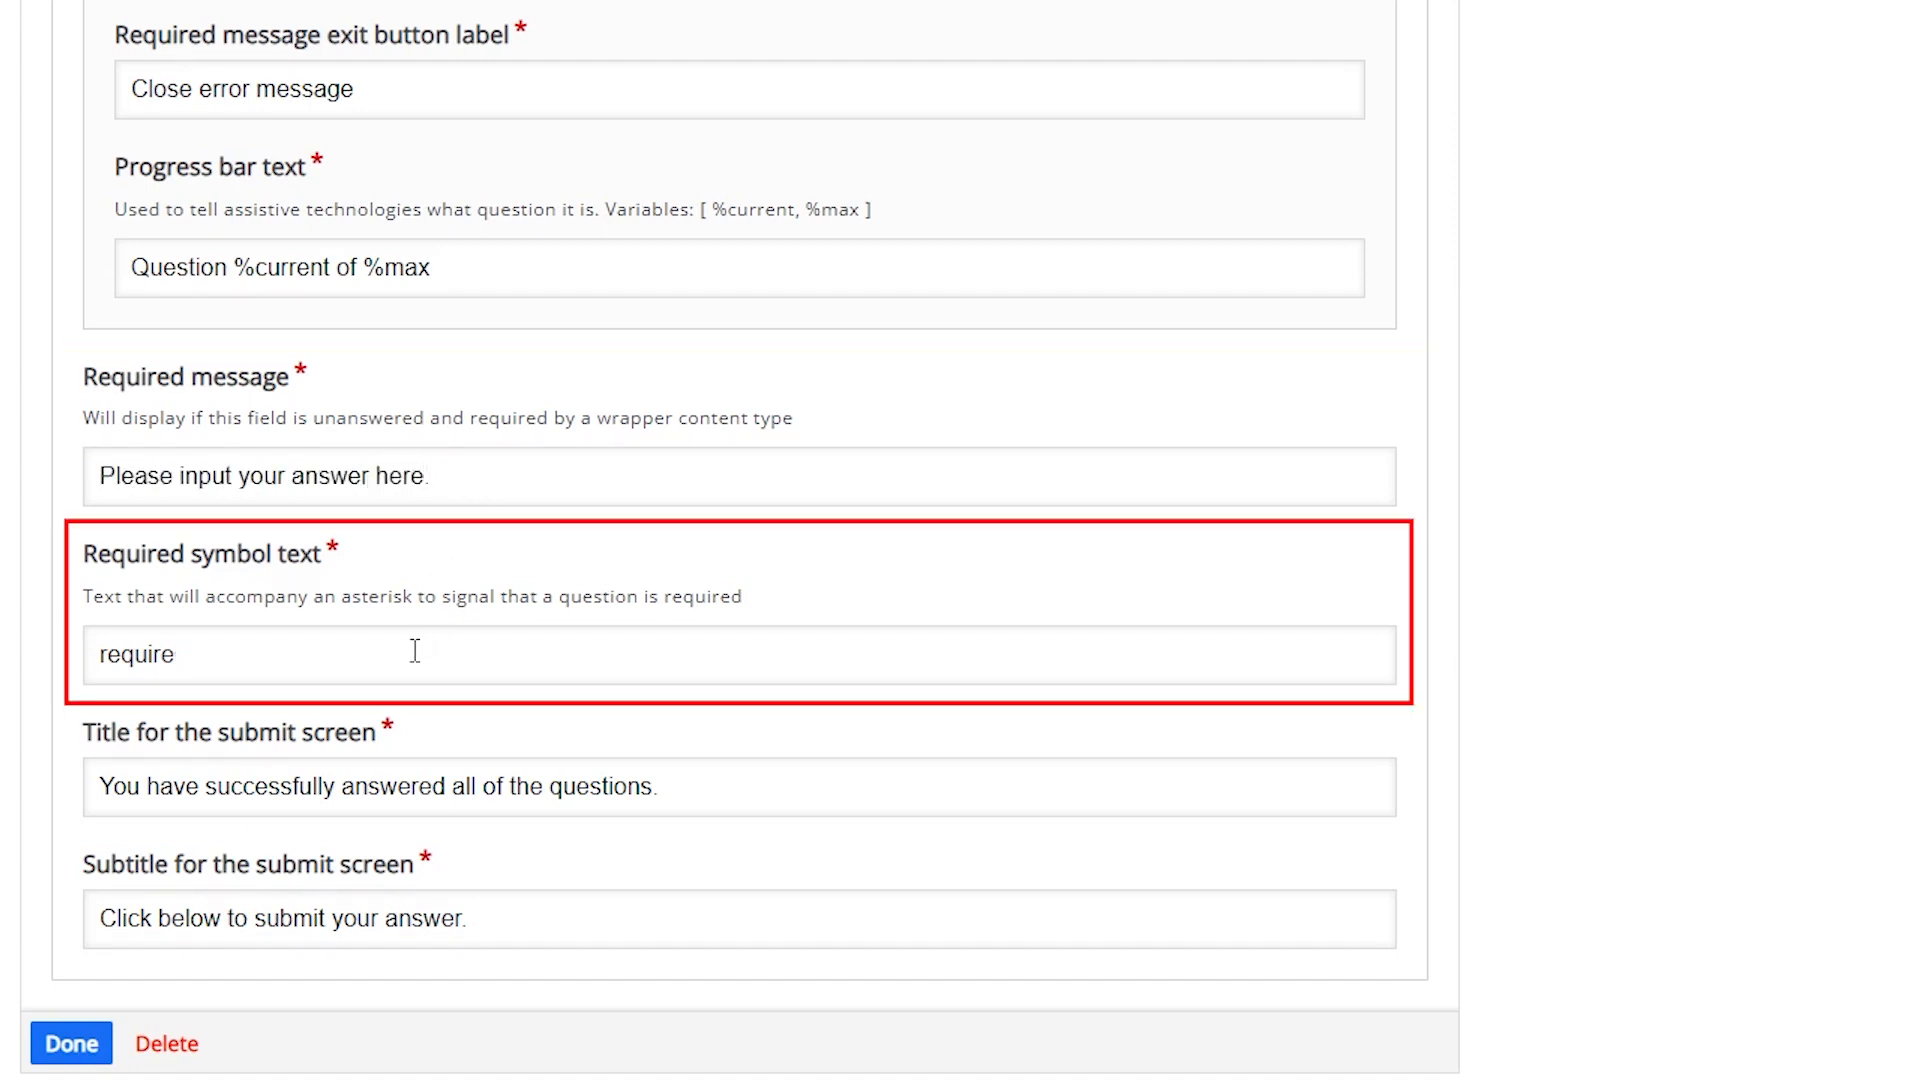
pyautogui.write('Required')
# Set the submit screen's title to "Congratulations! You have successfully answered all of the questions.".
pyautogui.click(677, 801)
pyautogui.hotkey('ctrl', 'BackSpace')
pyautogui.hotkey('ctrl', 'BackSpace')
pyautogui.hotkey('ctrl', 'BackSpace')
pyautogui.hotkey('ctrl', 'BackSpace')
pyautogui.hotkey('ctrl', 'BackSpace')
pyautogui.hotkey('ctrl', 'BackSpace')
pyautogui.hotkey('ctrl', 'BackSpace')
pyautogui.hotkey('ctrl', 'BackSpace')
pyautogui.write('Congra')
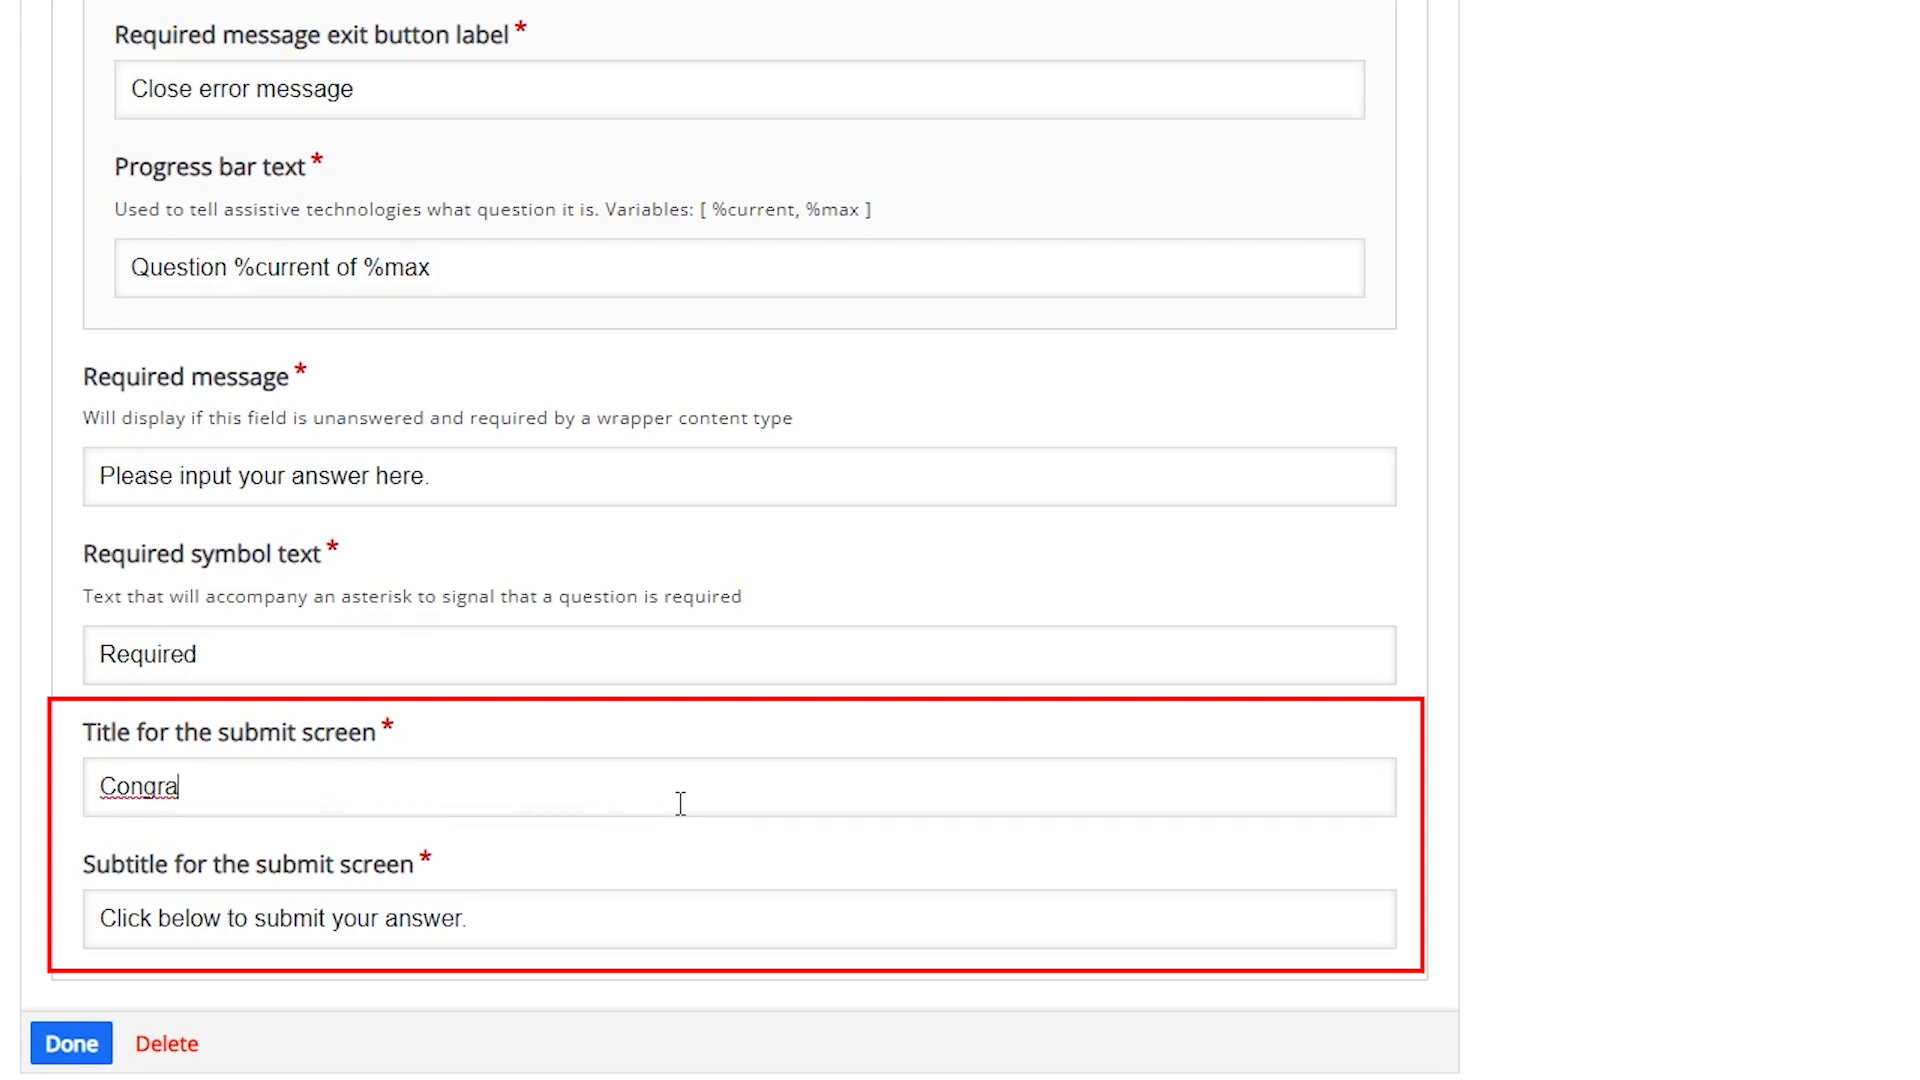
pyautogui.write('ts')
pyautogui.press('BackSpace')
pyautogui.write('ulations! You have successfully answered all')
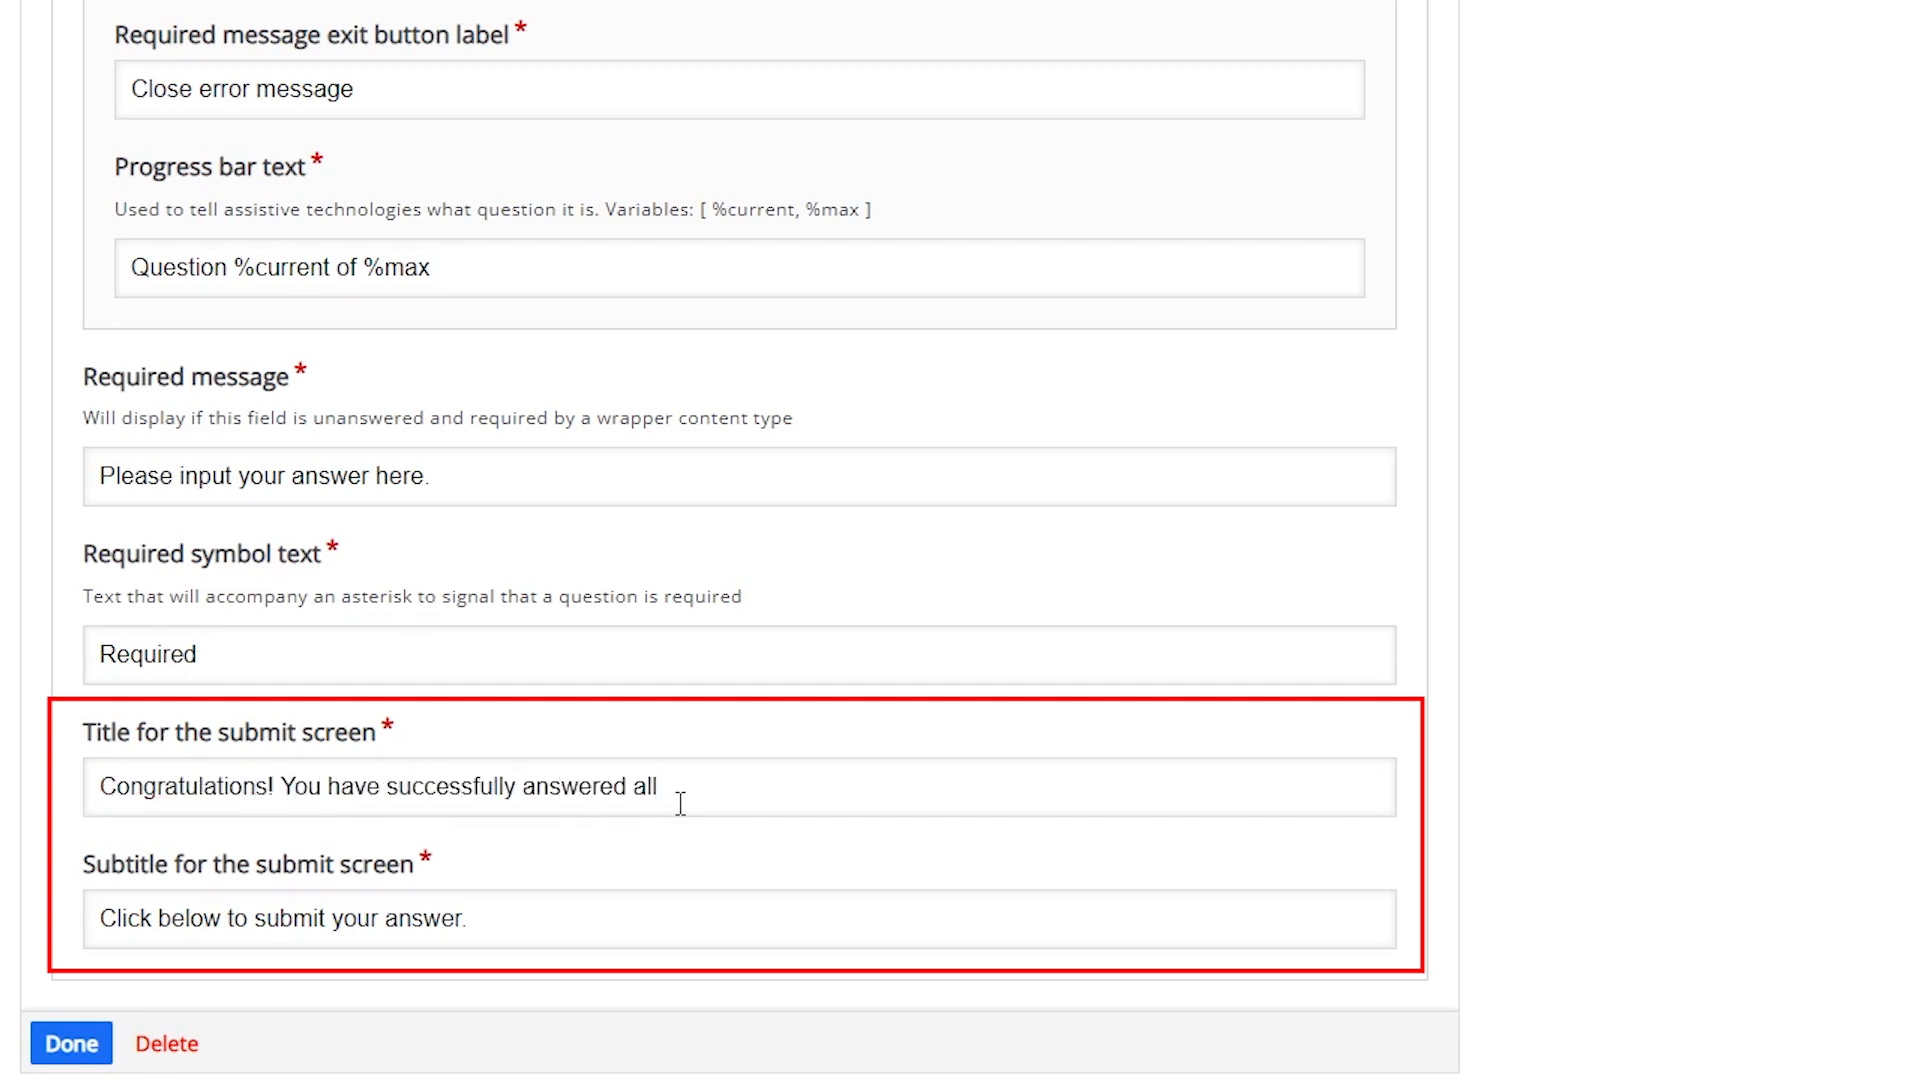
pyautogui.write(' of the questions.')
# Re-enter the submit screen's subtitle as "Click below to submit your answer.".
pyautogui.click(565, 937)
pyautogui.press('BackSpace')
pyautogui.press('BackSpace')
pyautogui.press('BackSpace')
pyautogui.press('BackSpace')
pyautogui.press('BackSpace')
pyautogui.press('BackSpace')
pyautogui.press('BackSpace')
pyautogui.press('BackSpace')
pyautogui.press('BackSpace')
pyautogui.press('BackSpace')
pyautogui.press('BackSpace')
pyautogui.press('BackSpace')
pyautogui.press('BackSpace')
pyautogui.press('BackSpace')
pyautogui.press('BackSpace')
pyautogui.press('BackSpace')
pyautogui.press('BackSpace')
pyautogui.press('BackSpace')
pyautogui.press('BackSpace')
pyautogui.press('BackSpace')
pyautogui.write('below to submit your answer')
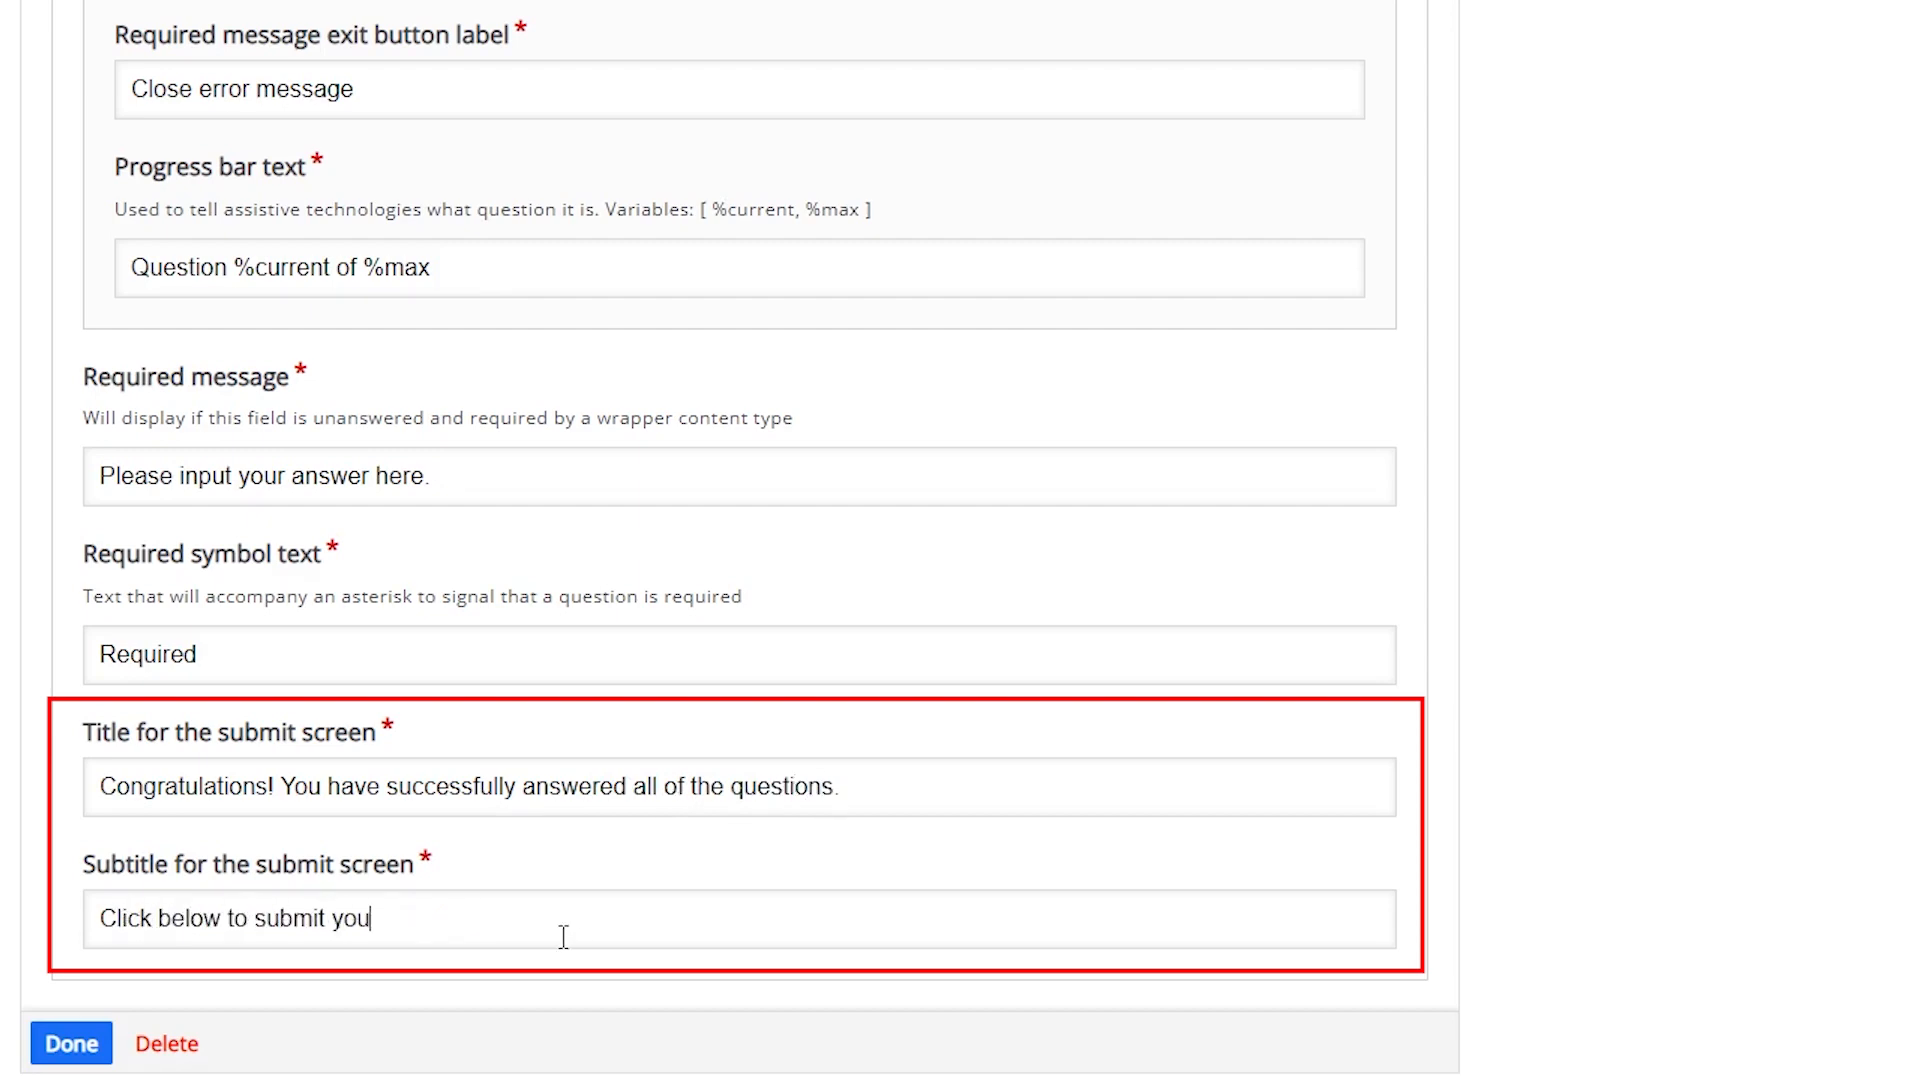
pyautogui.write('.')
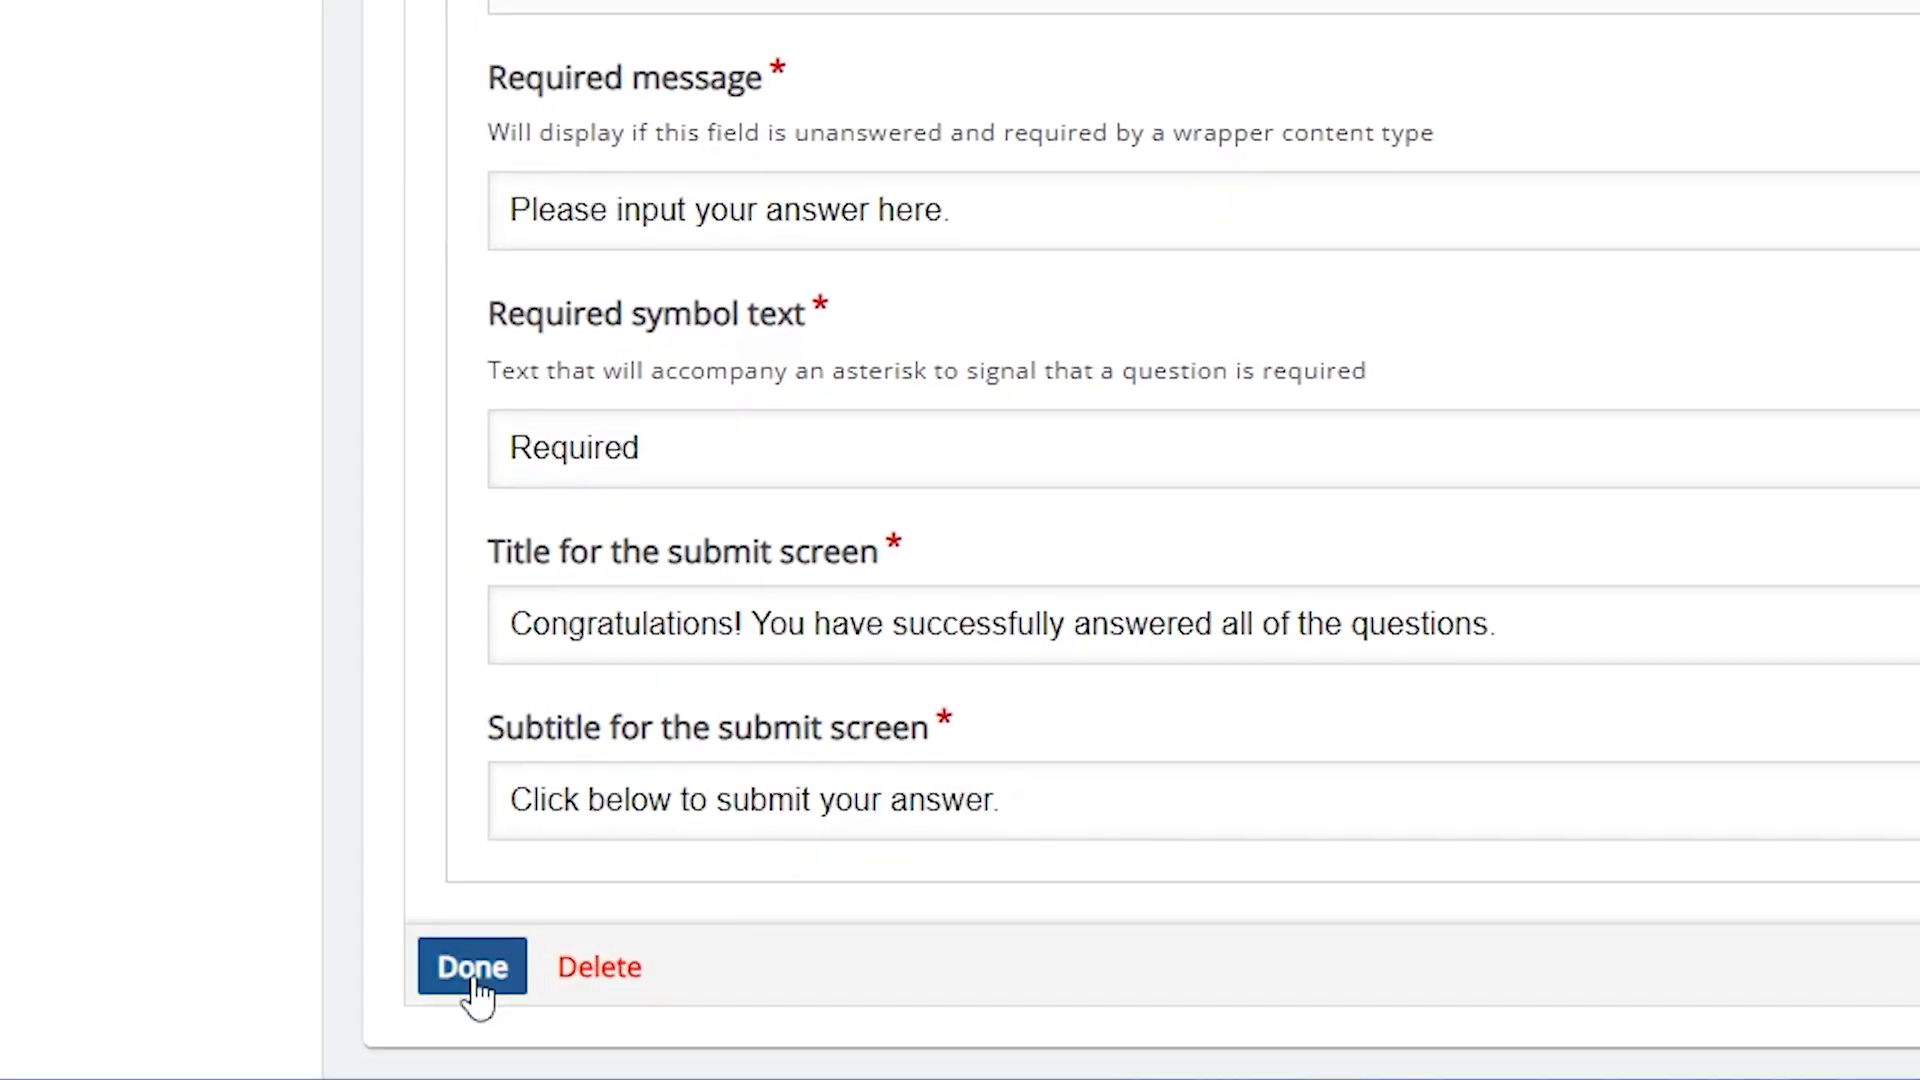
# Finish editing the questionnaire and move the FASTLearn Quiz button to the white area in the video frame's upper right.
pyautogui.click(474, 975)
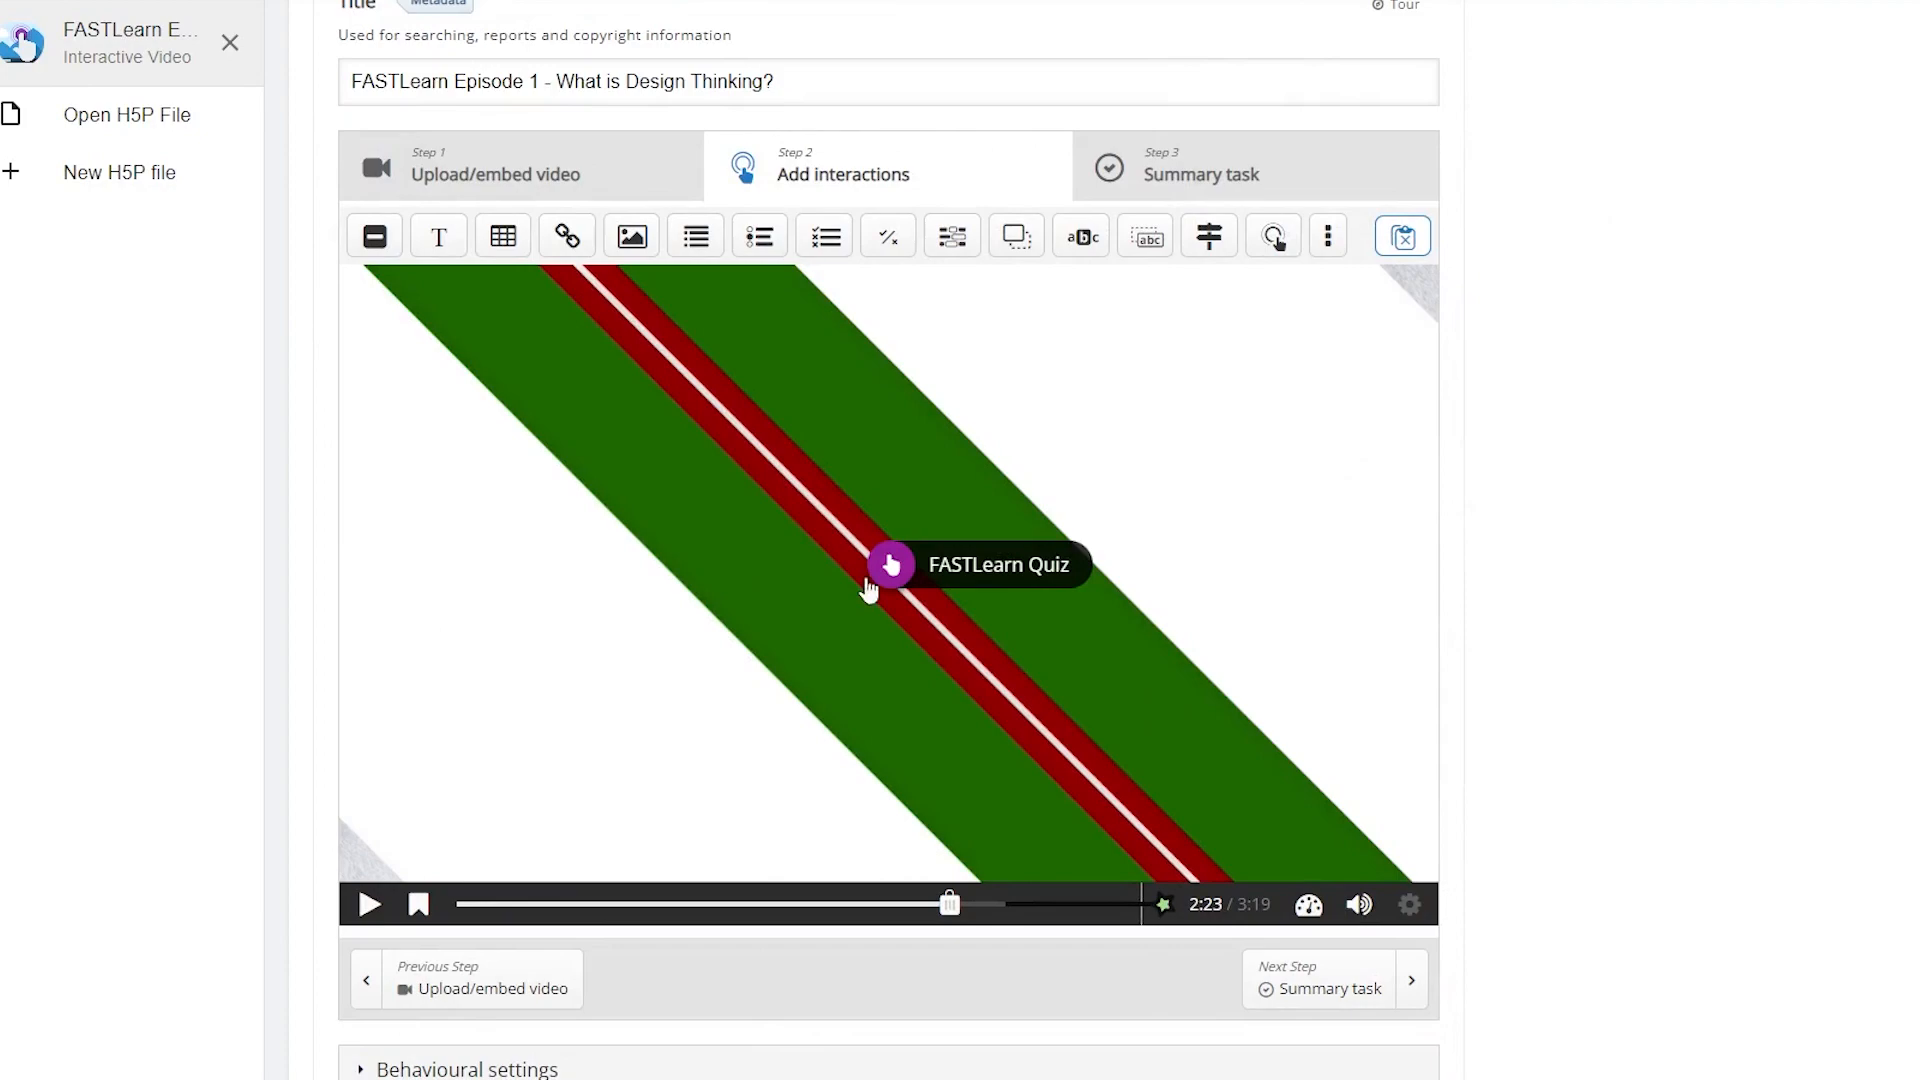
pyautogui.moveTo(868, 590)
pyautogui.mouseDown()
pyautogui.moveTo(983, 430)
pyautogui.moveTo(1069, 388)
pyautogui.moveTo(1107, 397)
pyautogui.mouseUp()
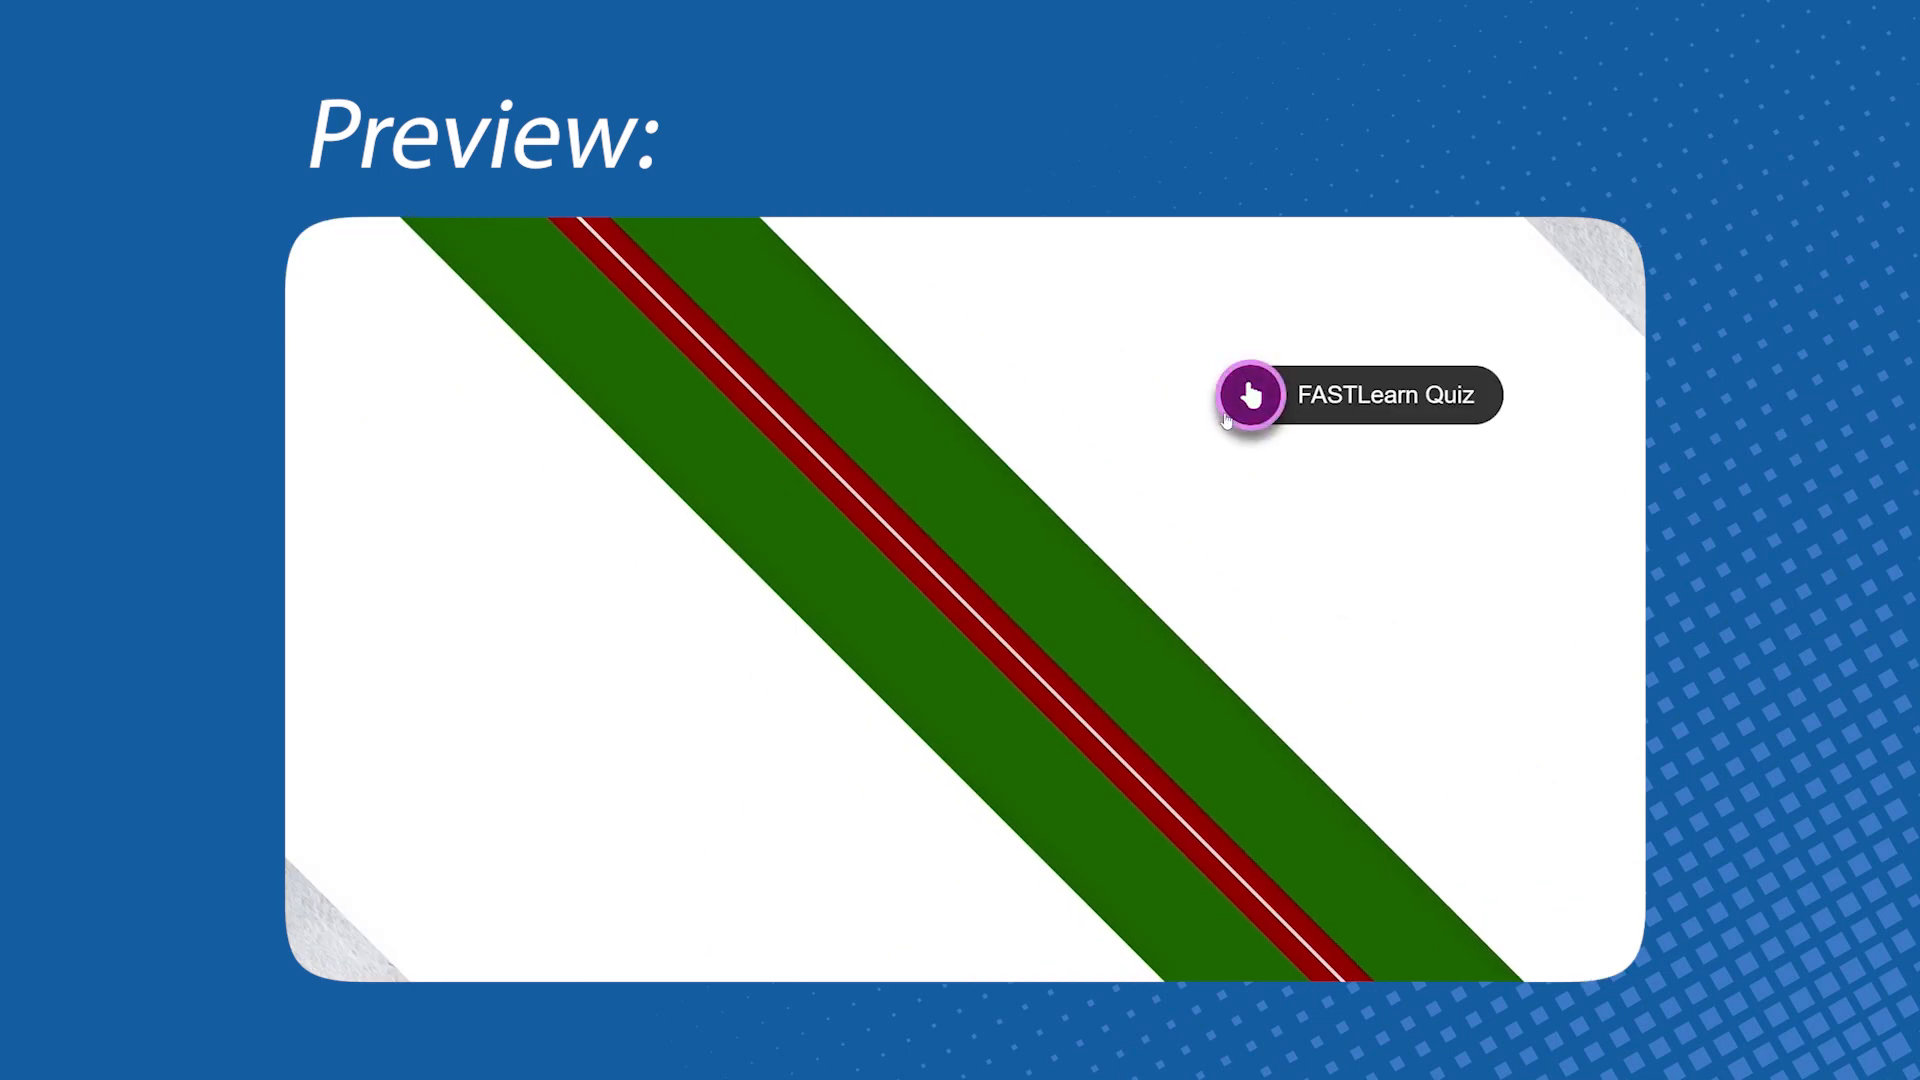
# Test the FASTLearn Quiz in the preview by answering "Ideate", submitting the answer and continuing with the video.
pyautogui.click(1226, 418)
pyautogui.click(483, 648)
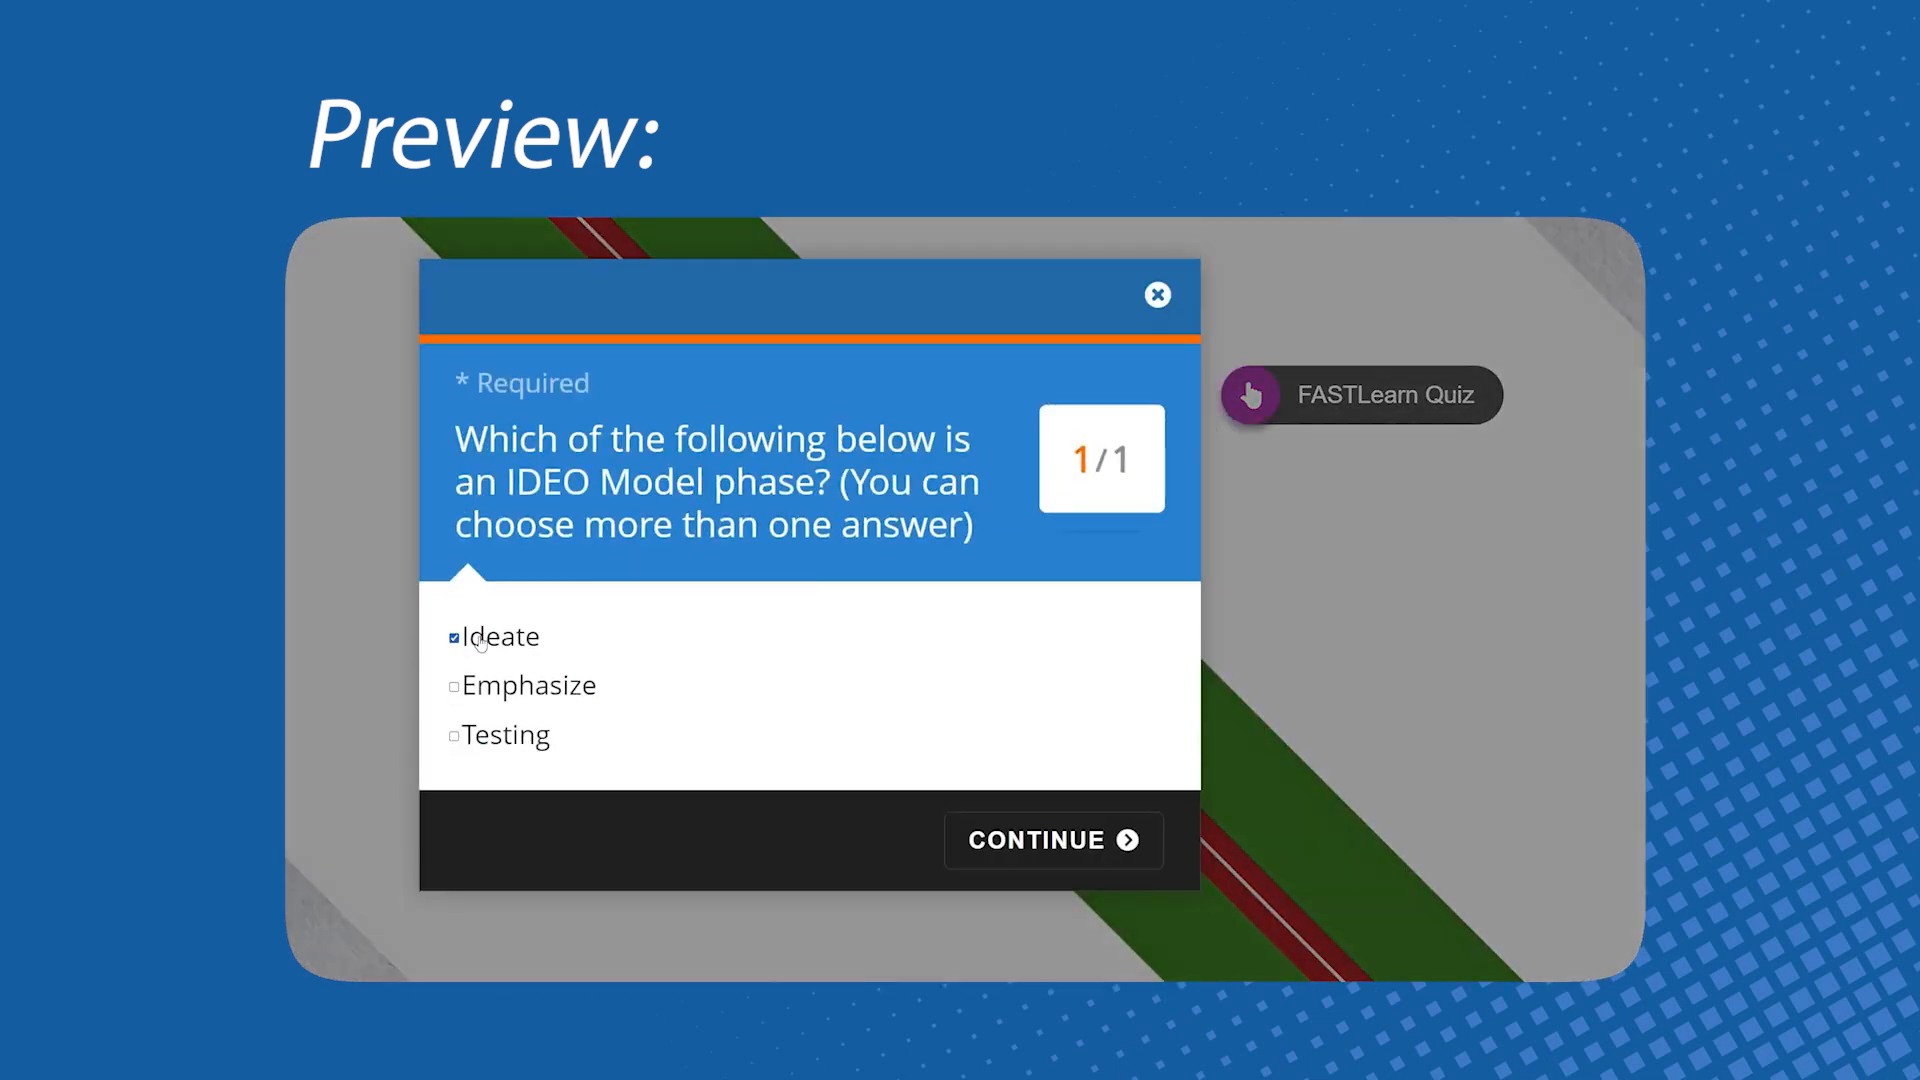
pyautogui.click(1042, 846)
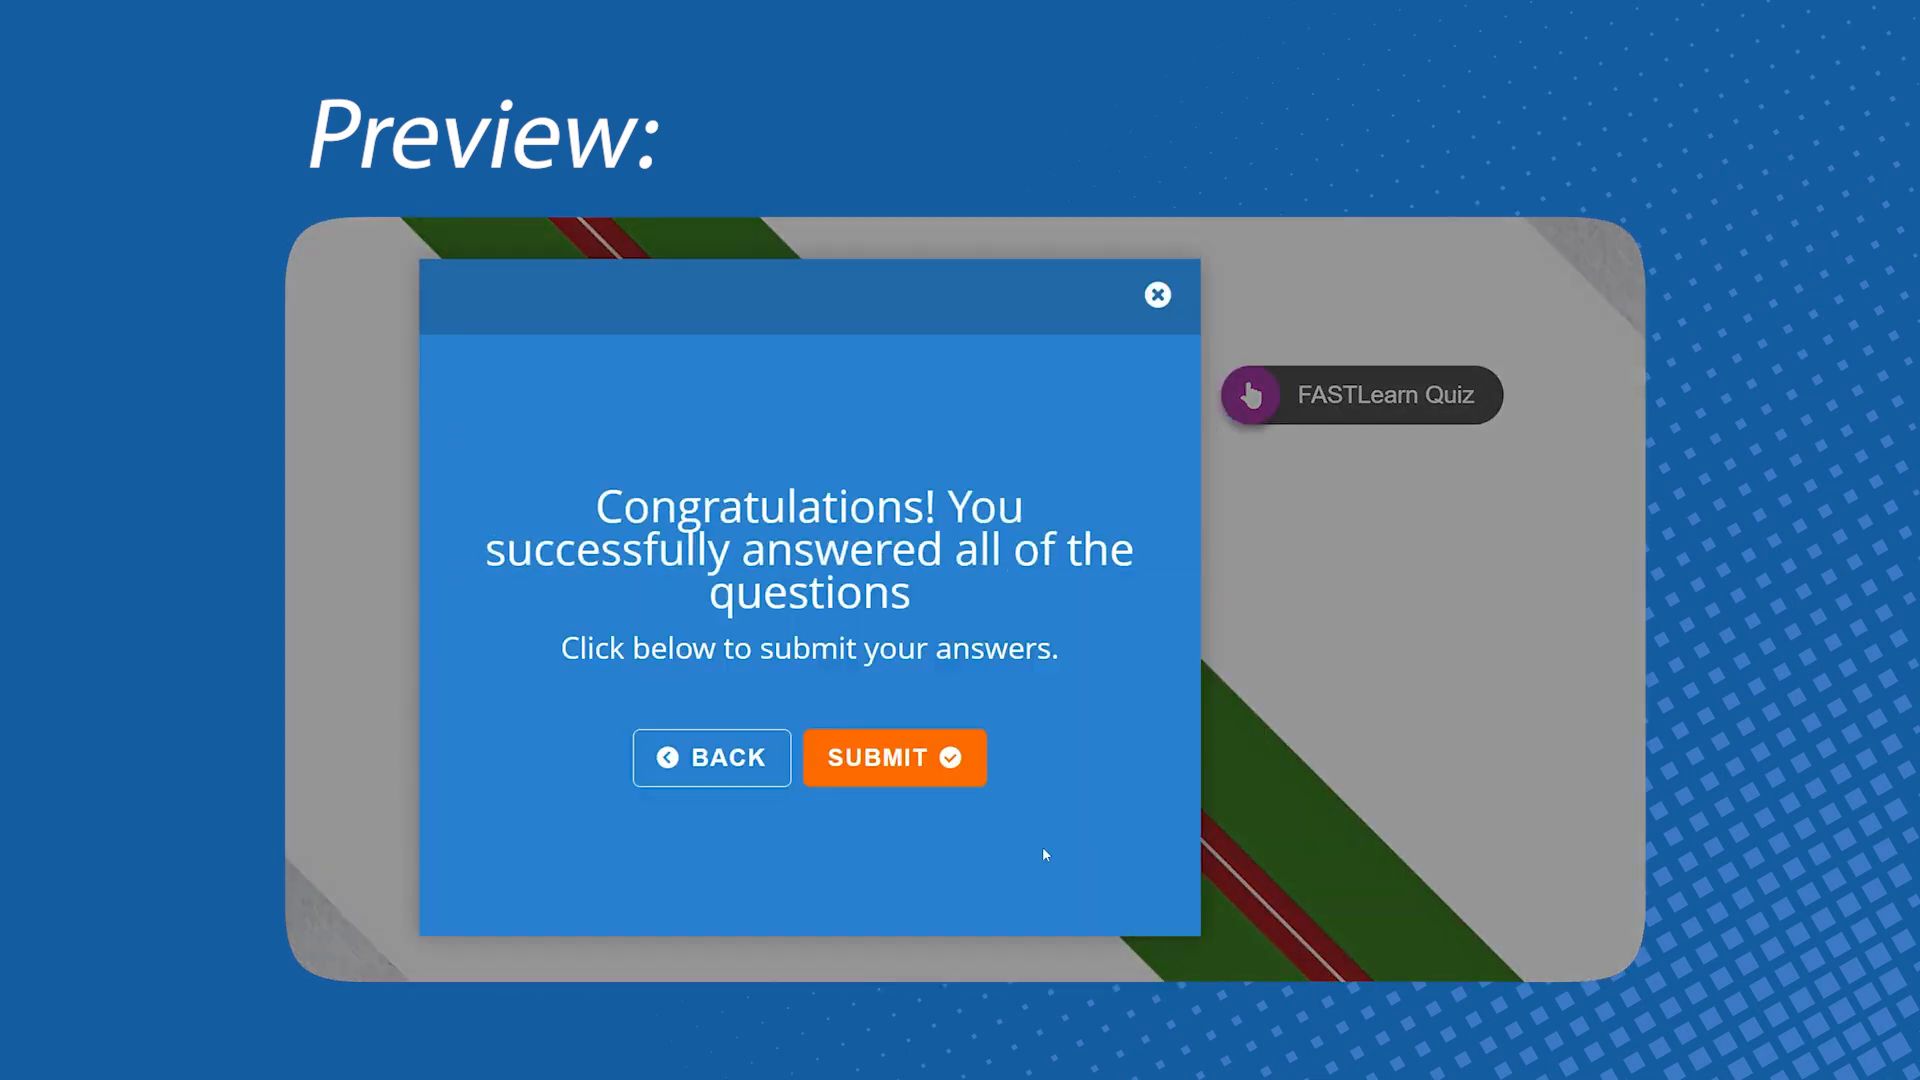
pyautogui.click(895, 770)
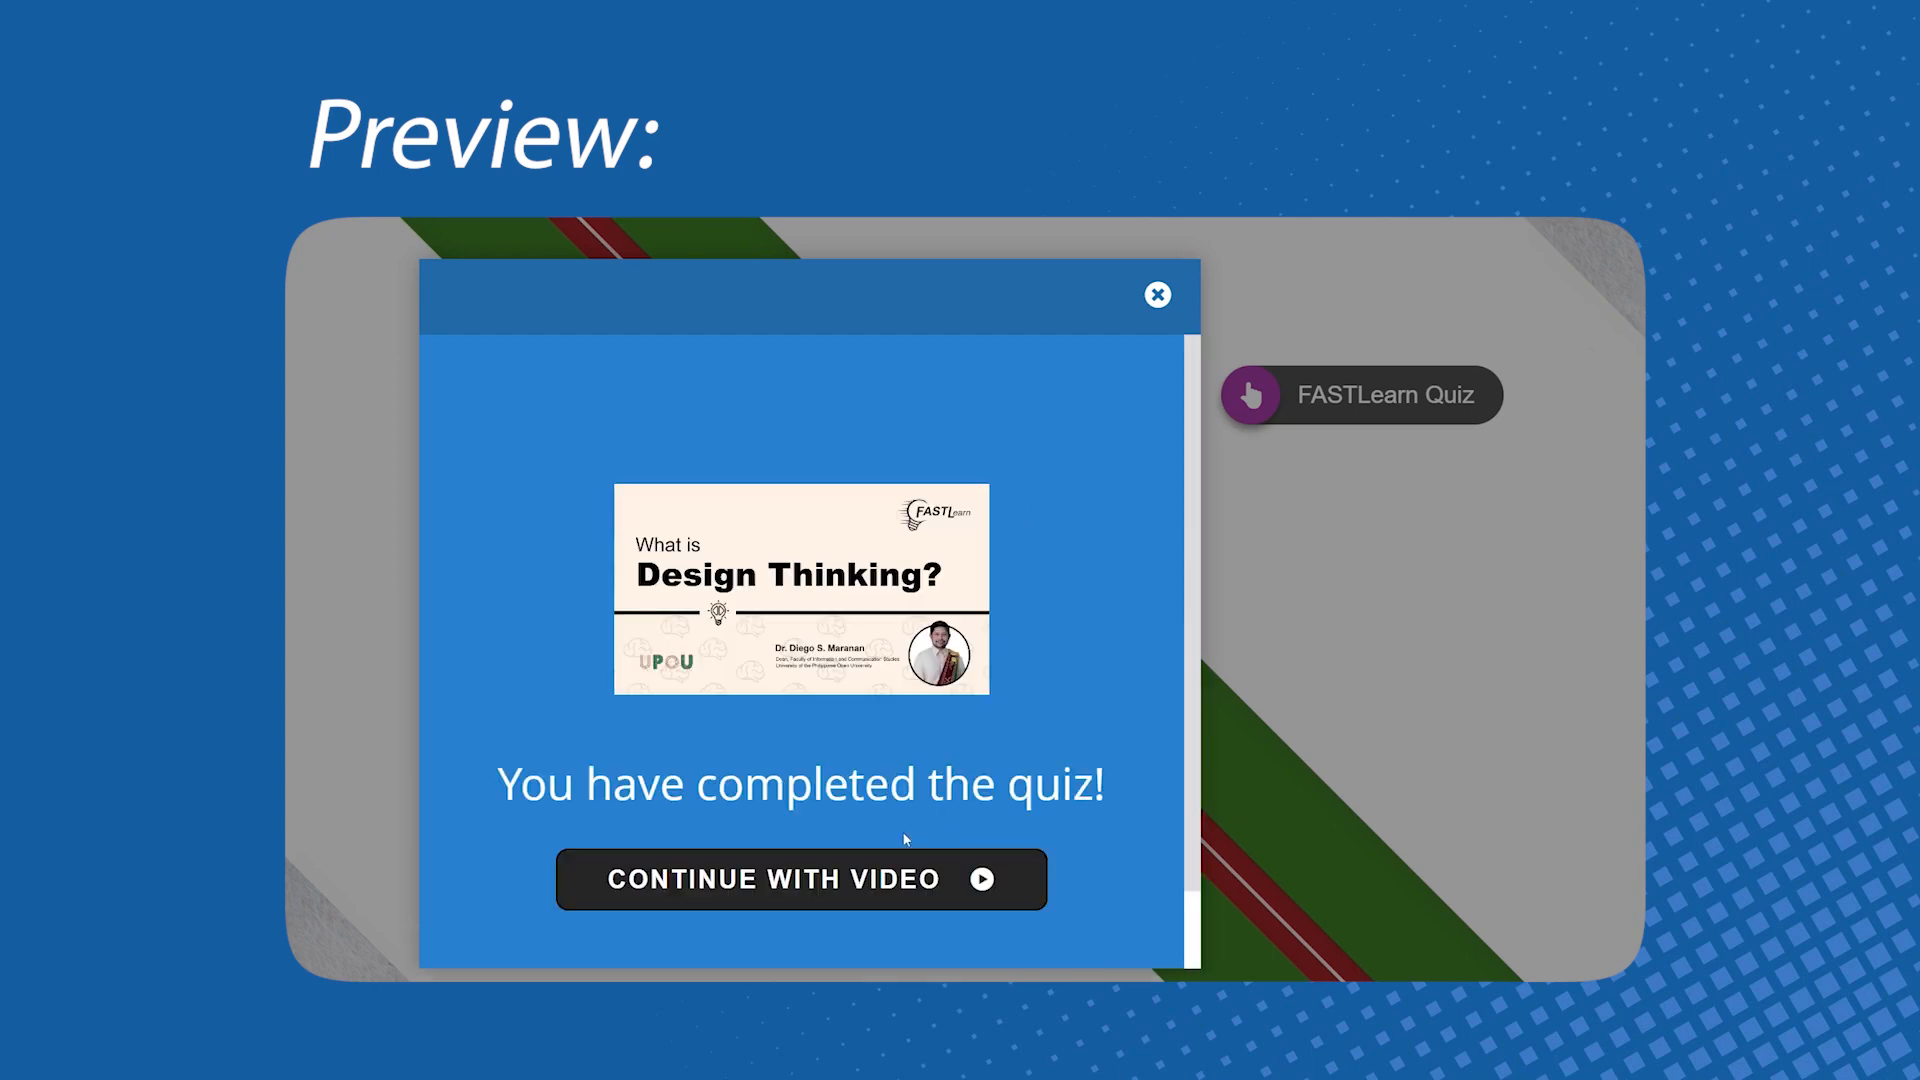
pyautogui.click(916, 879)
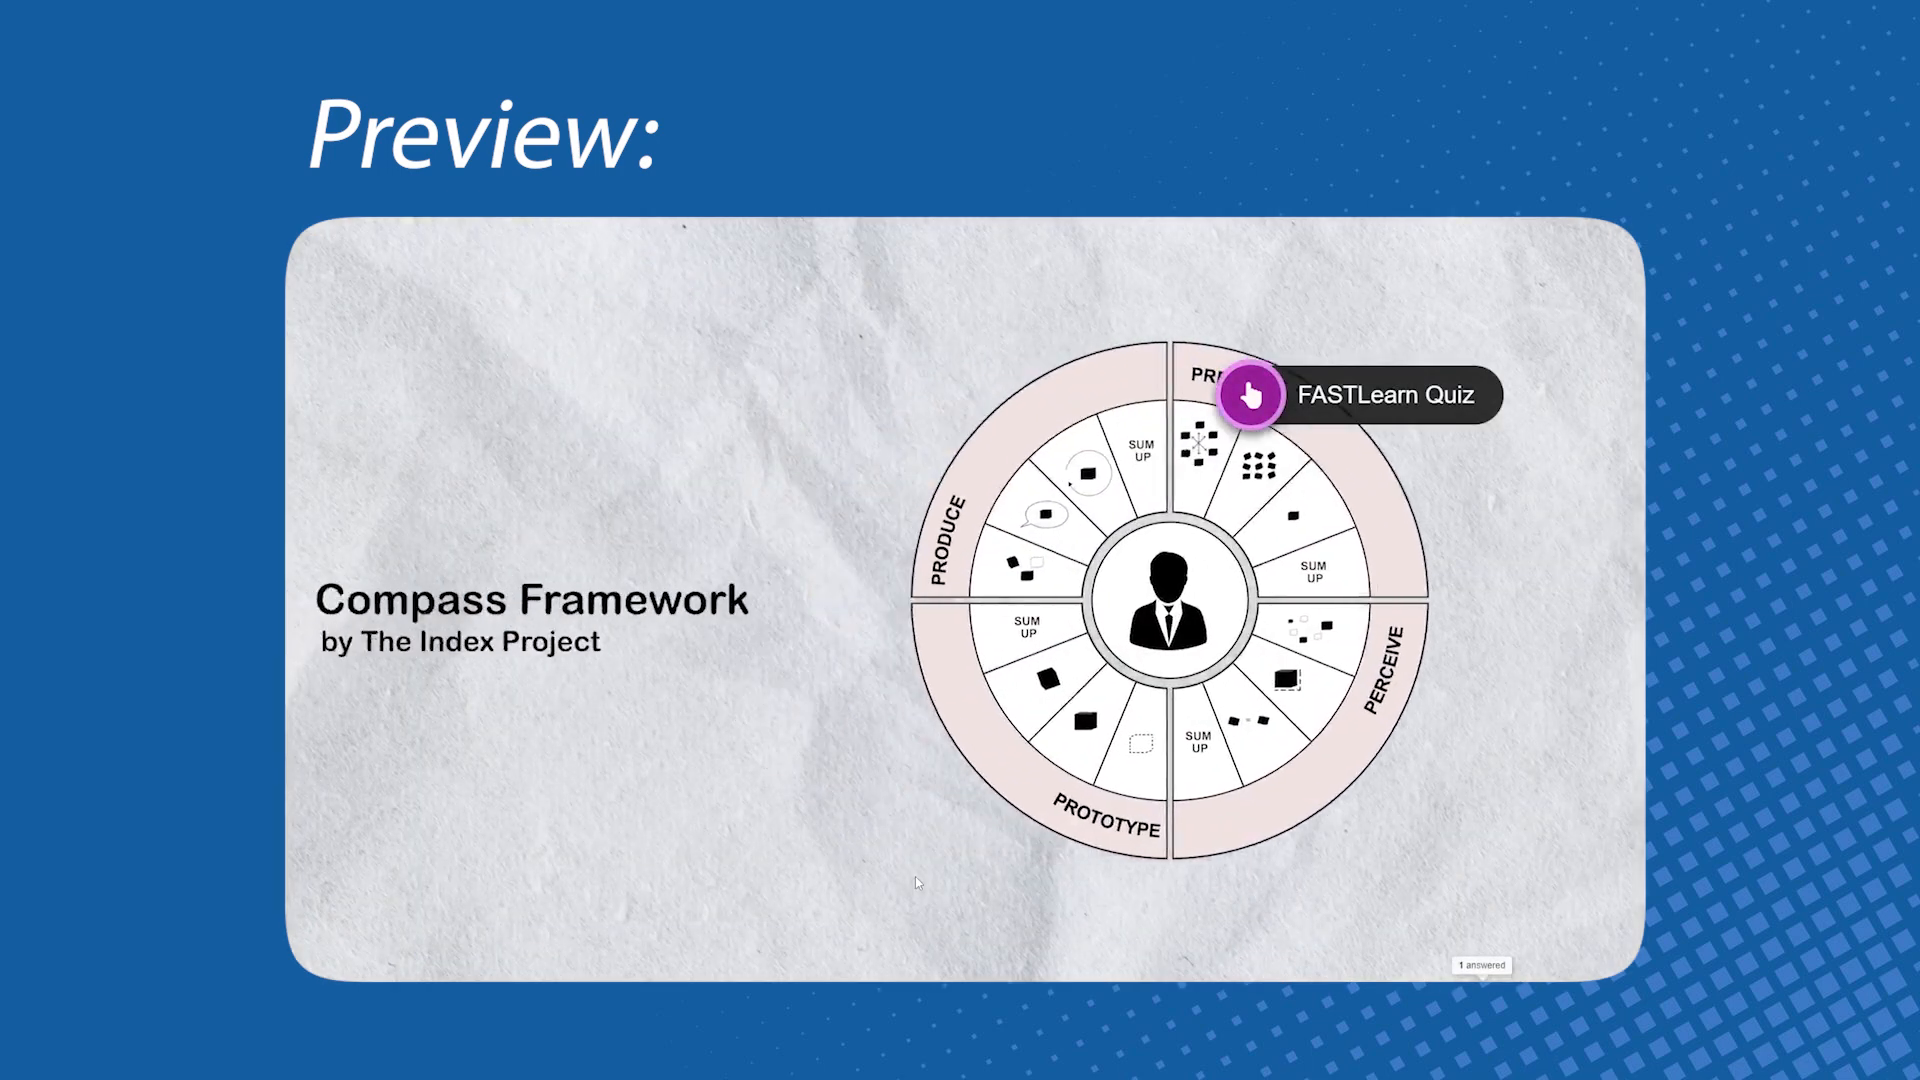